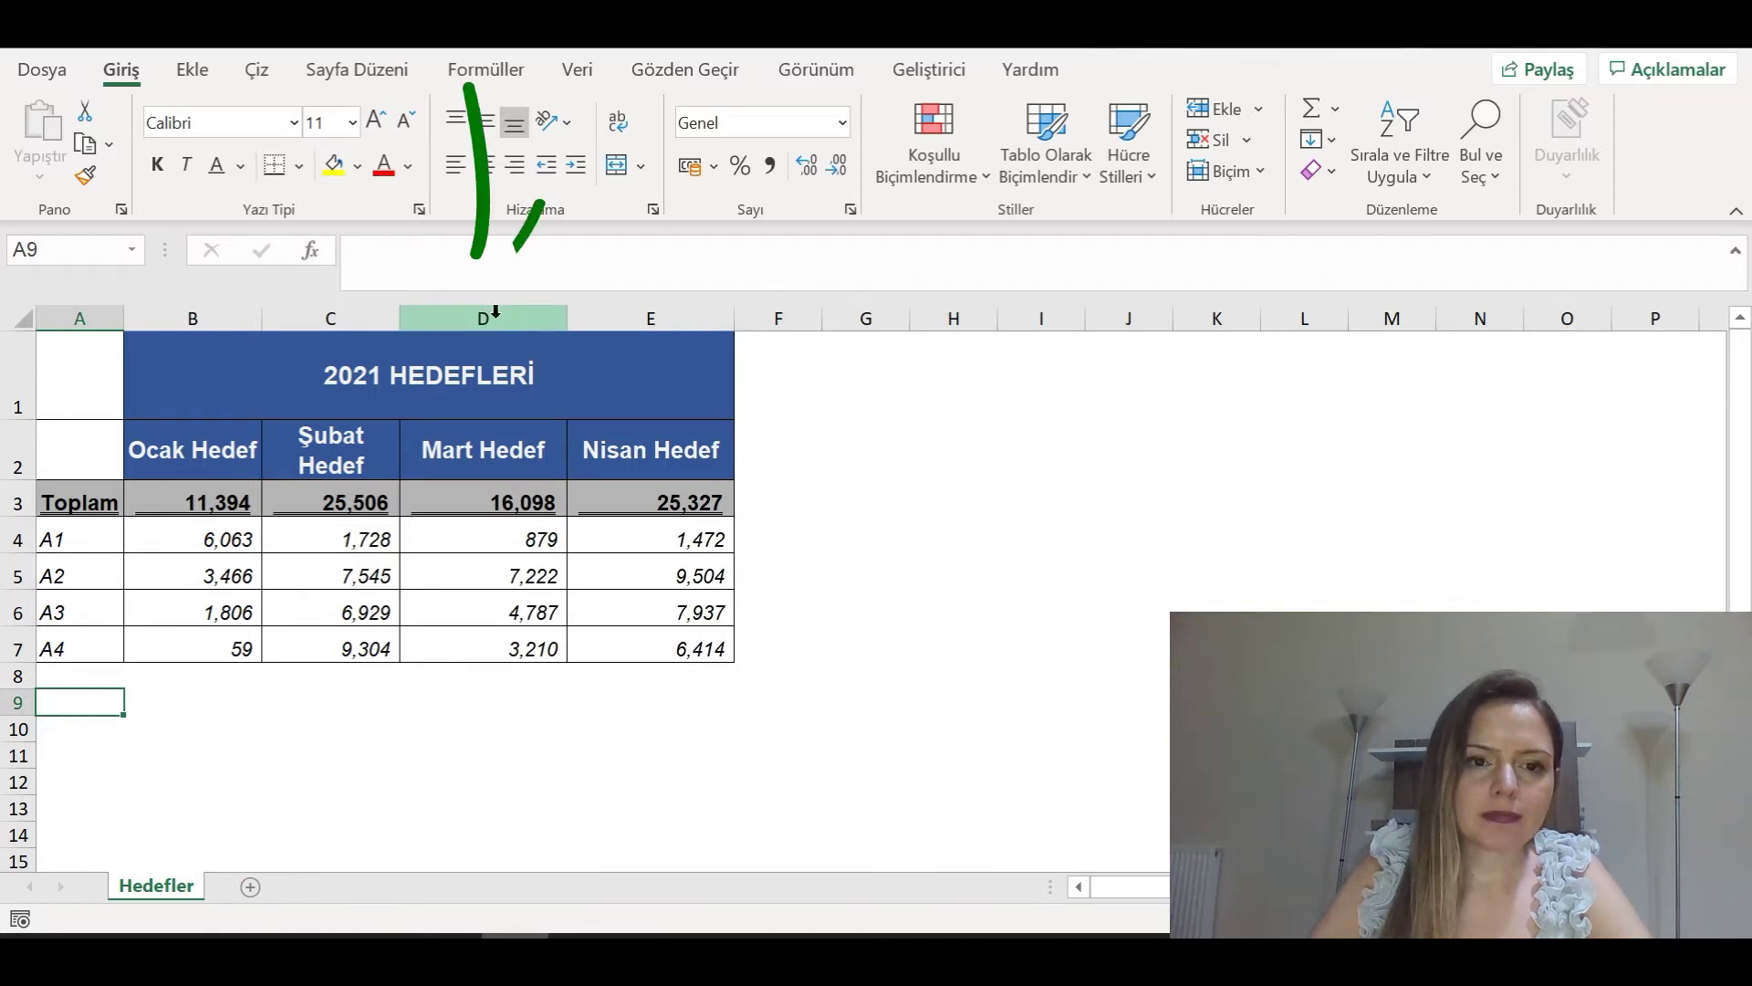
Insert a blank column at D, before Mart Hedef.
{"action": "left_click", "coordinate": [494, 312]}
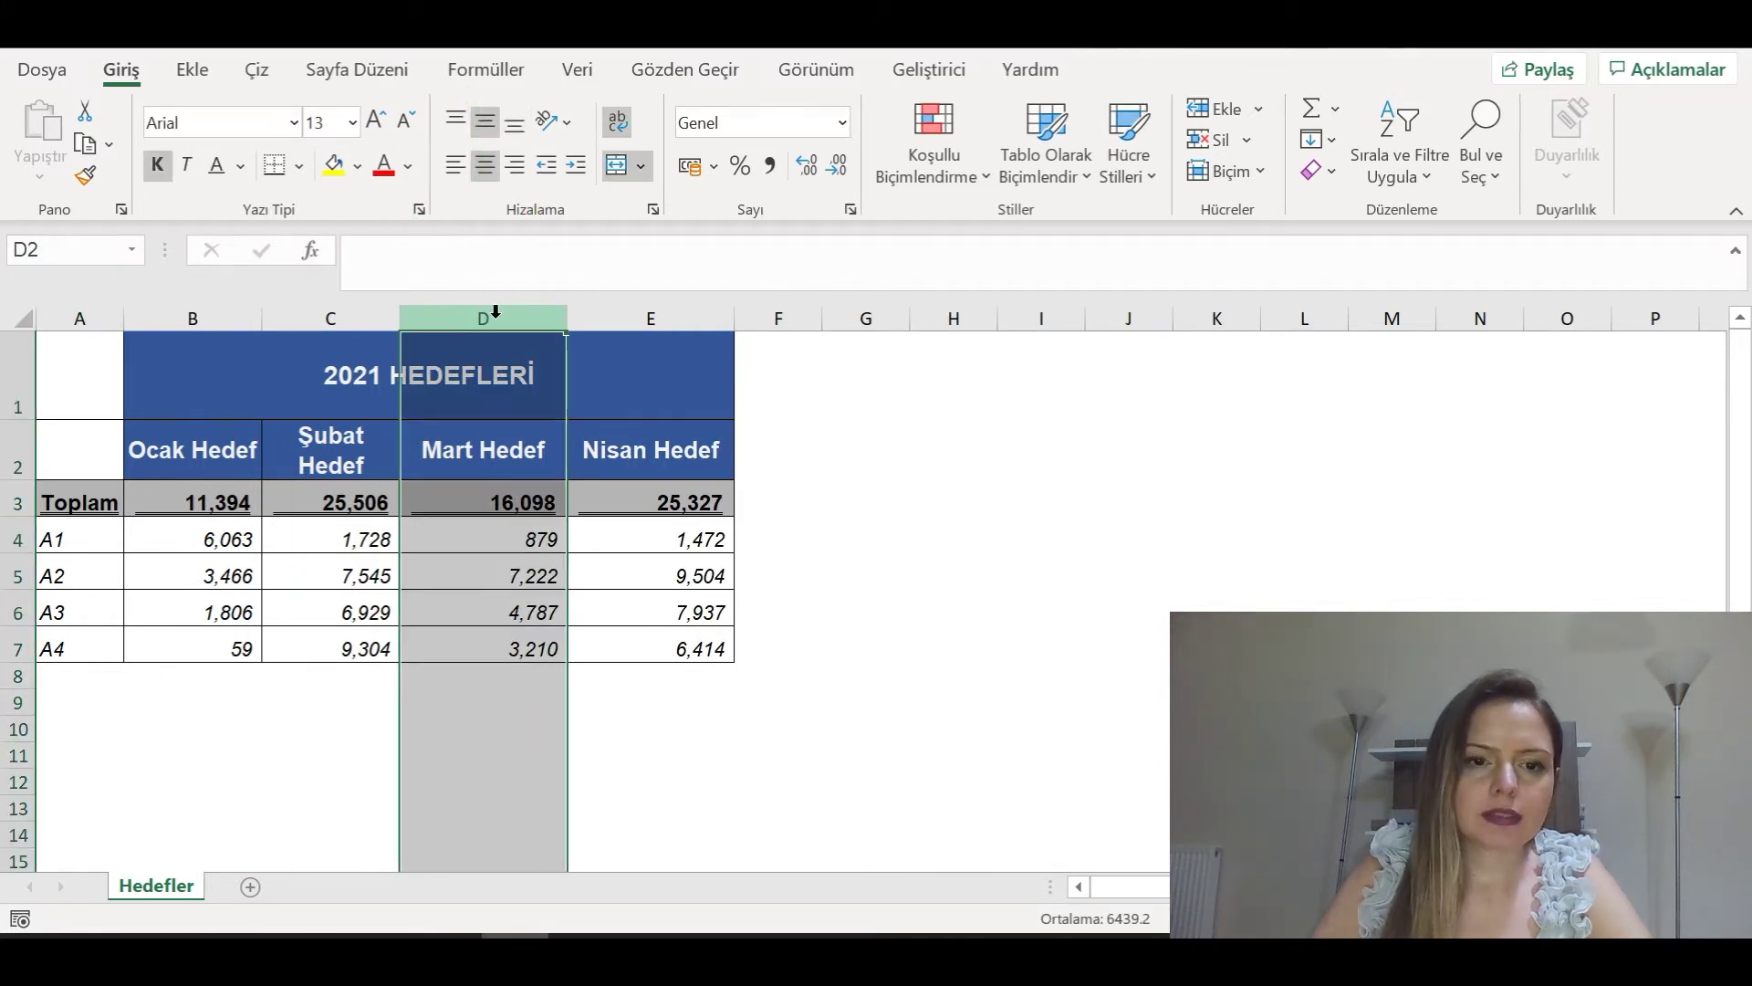
{"action": "right_click", "coordinate": [497, 320]}
{"action": "left_click", "coordinate": [561, 549]}
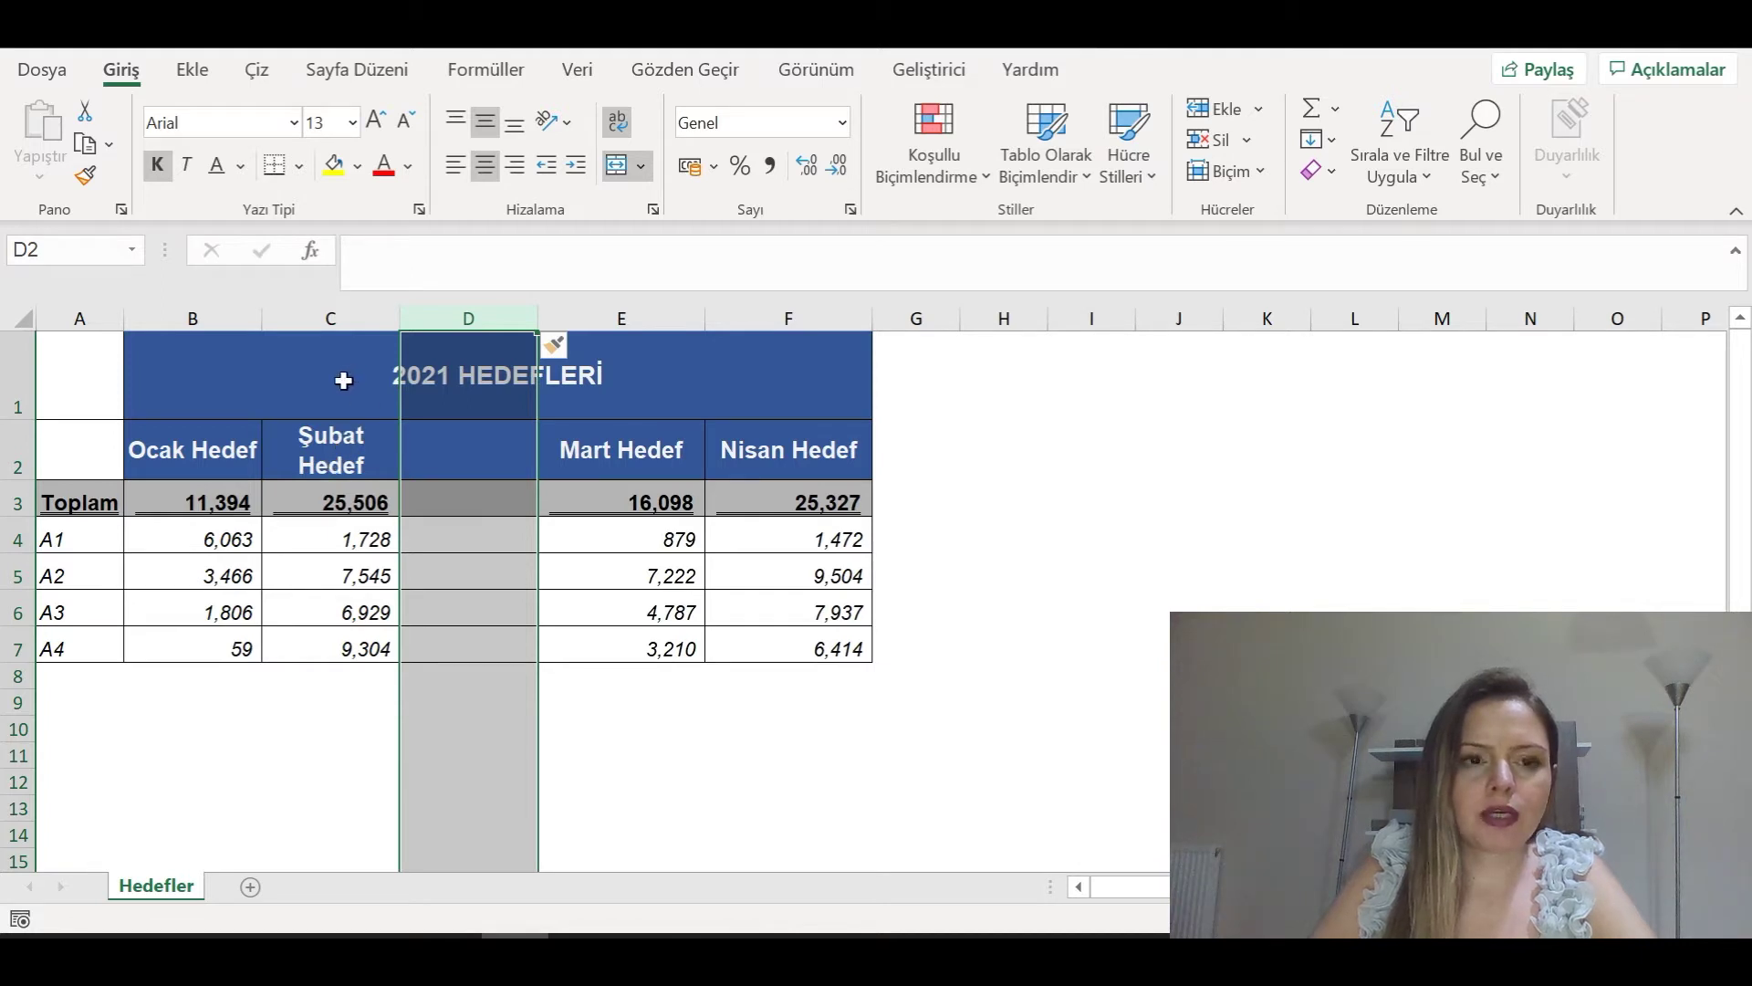
Insert a blank column at C, before Şubat Hedef.
{"action": "left_click", "coordinate": [330, 317]}
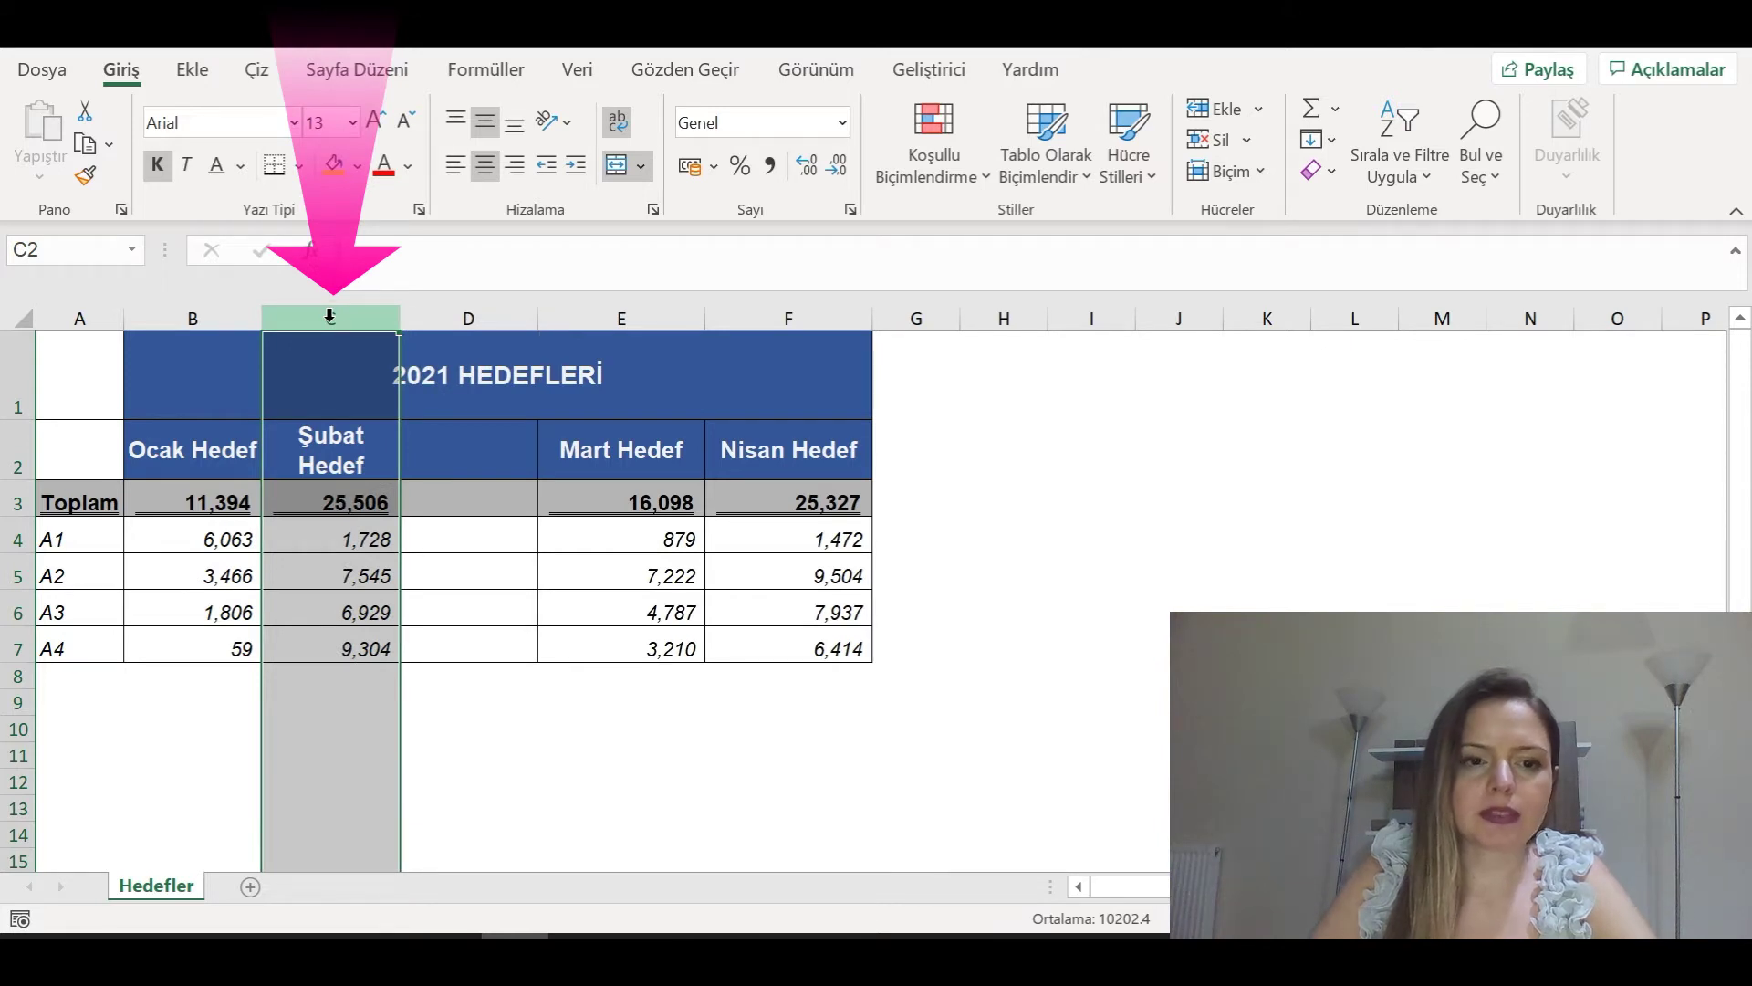
{"action": "right_click", "coordinate": [330, 317]}
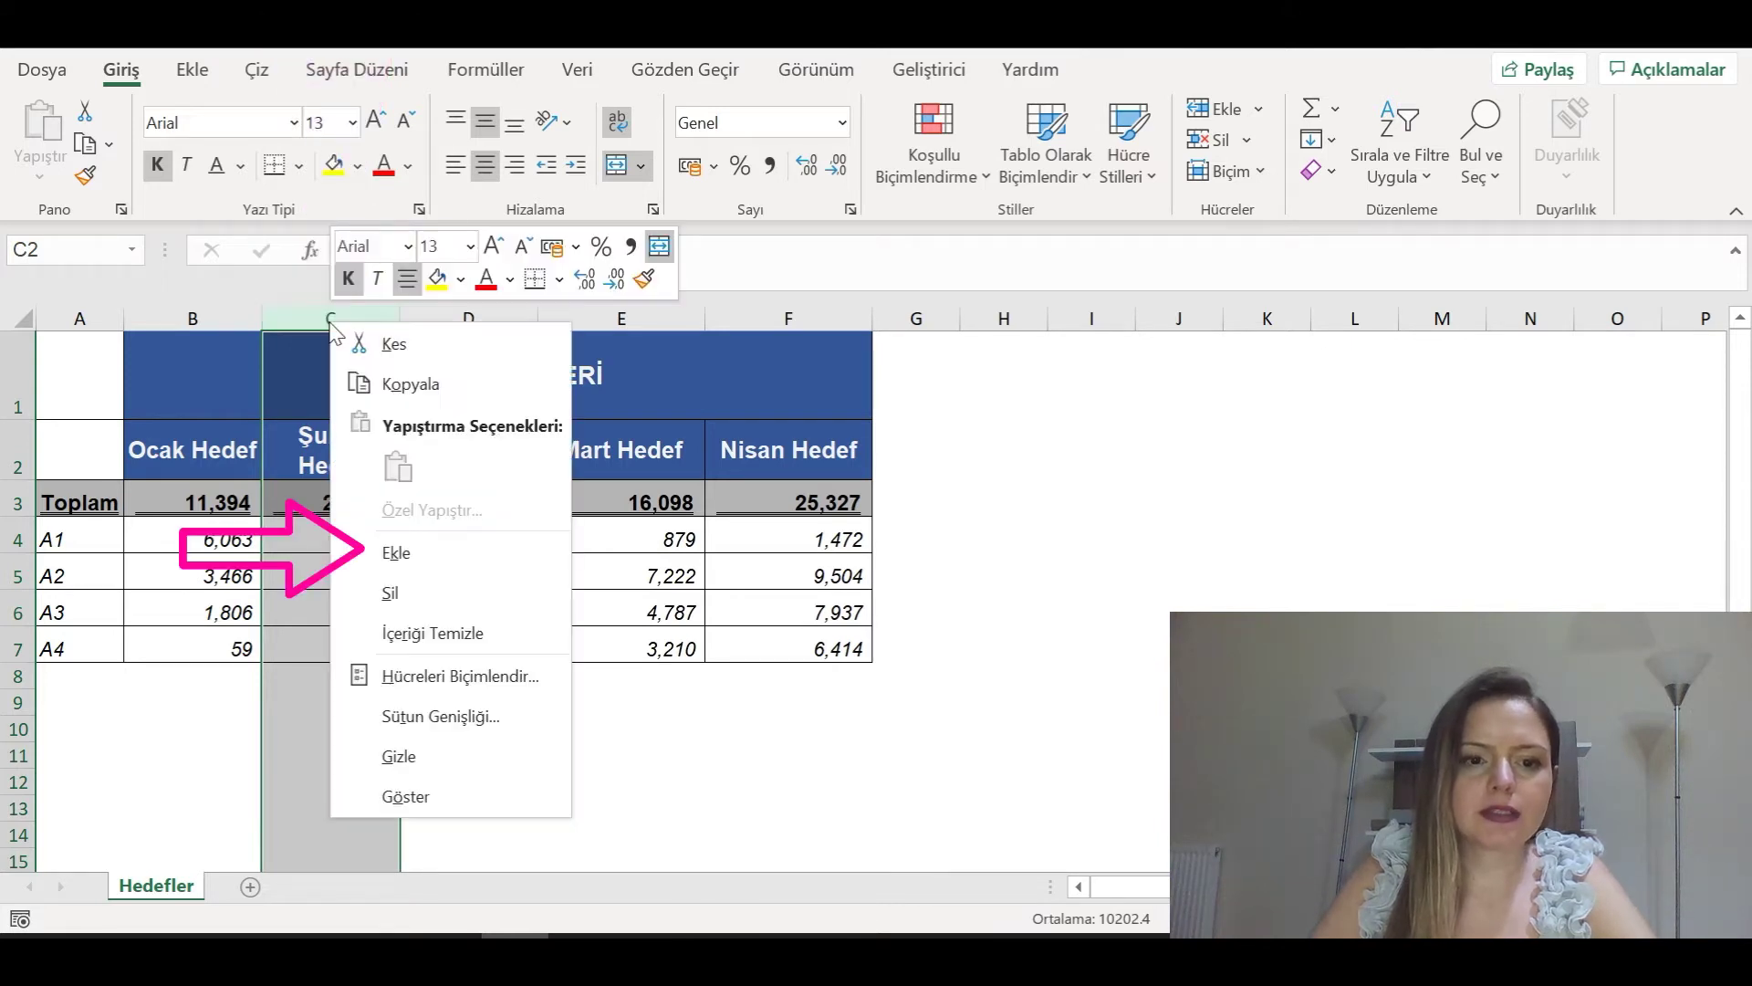
{"action": "left_click", "coordinate": [396, 553]}
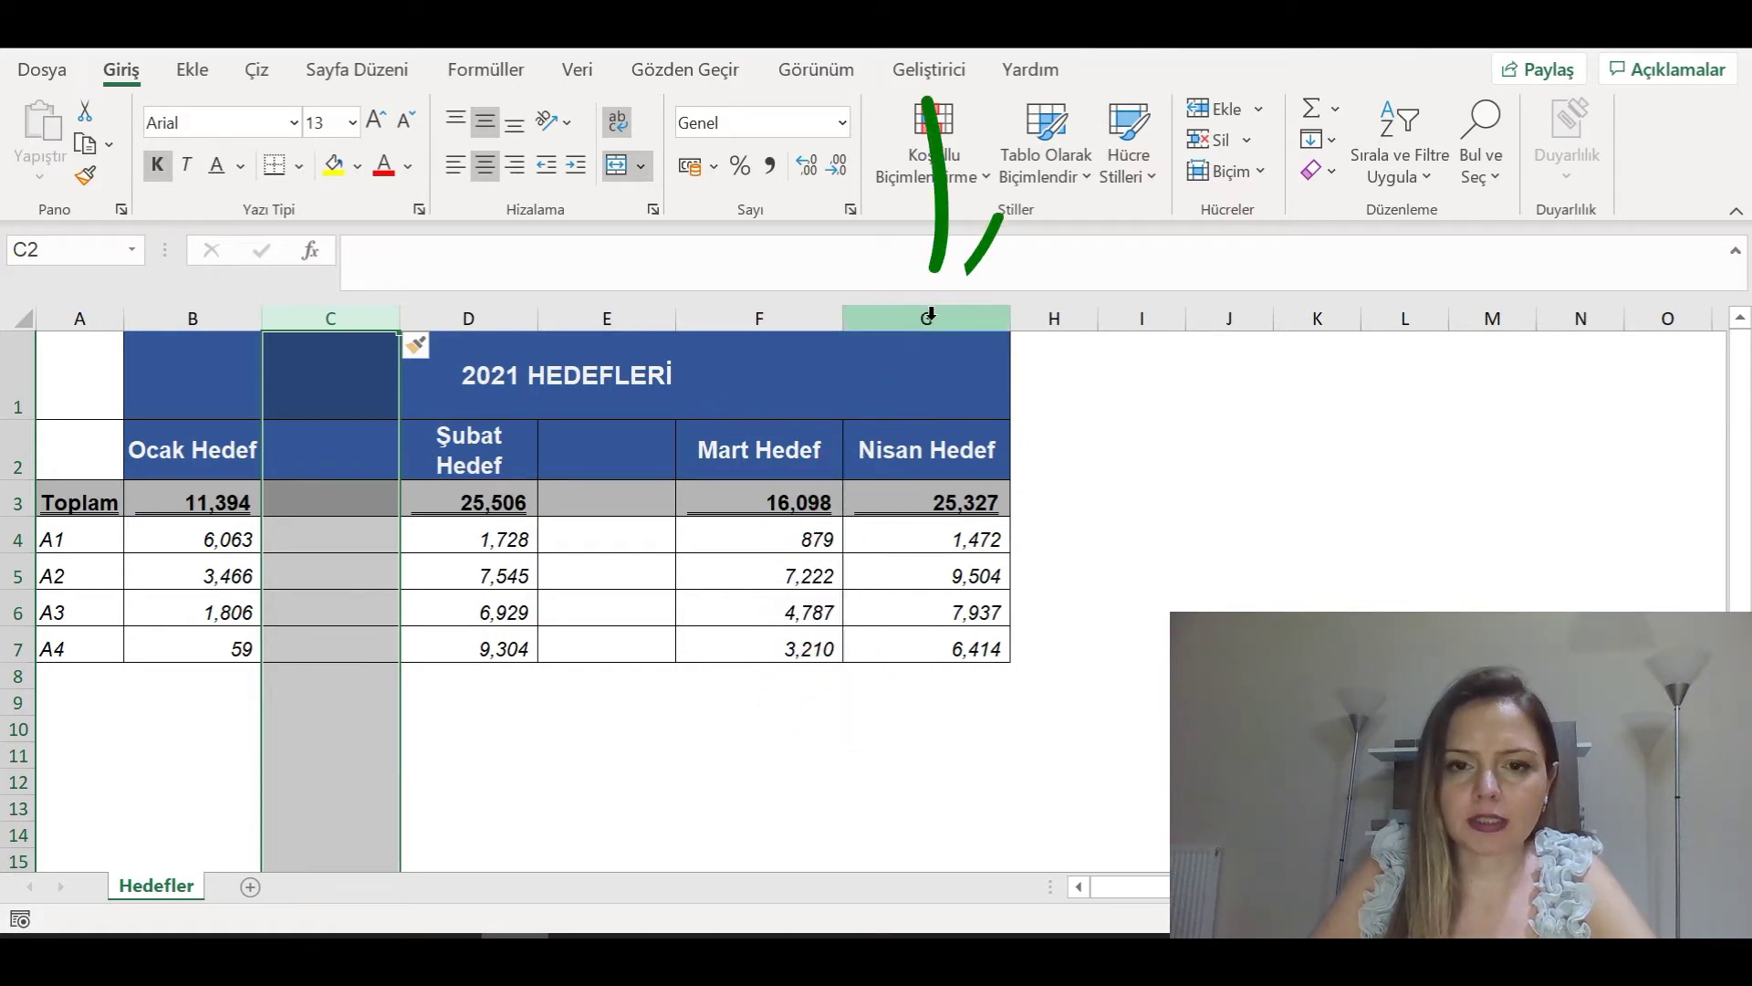
{"action": "left_click", "coordinate": [930, 315]}
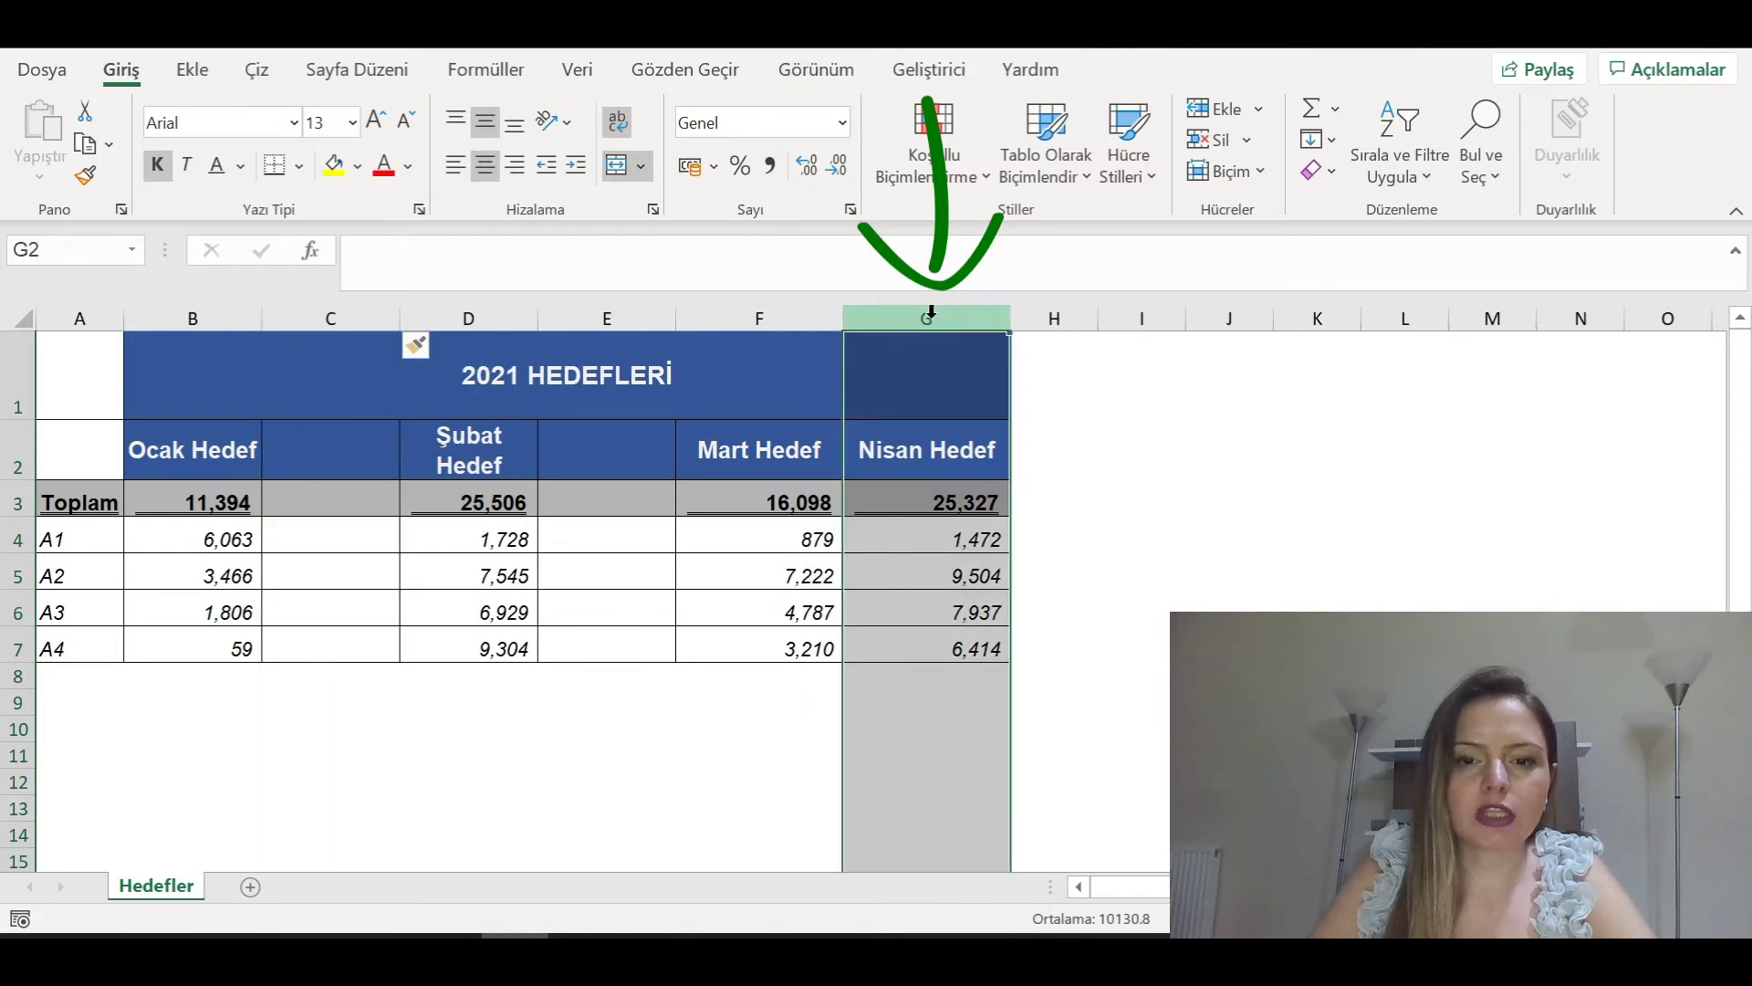
Insert a blank column at G so Nisan Hedef moves to H.
{"action": "right_click", "coordinate": [931, 313]}
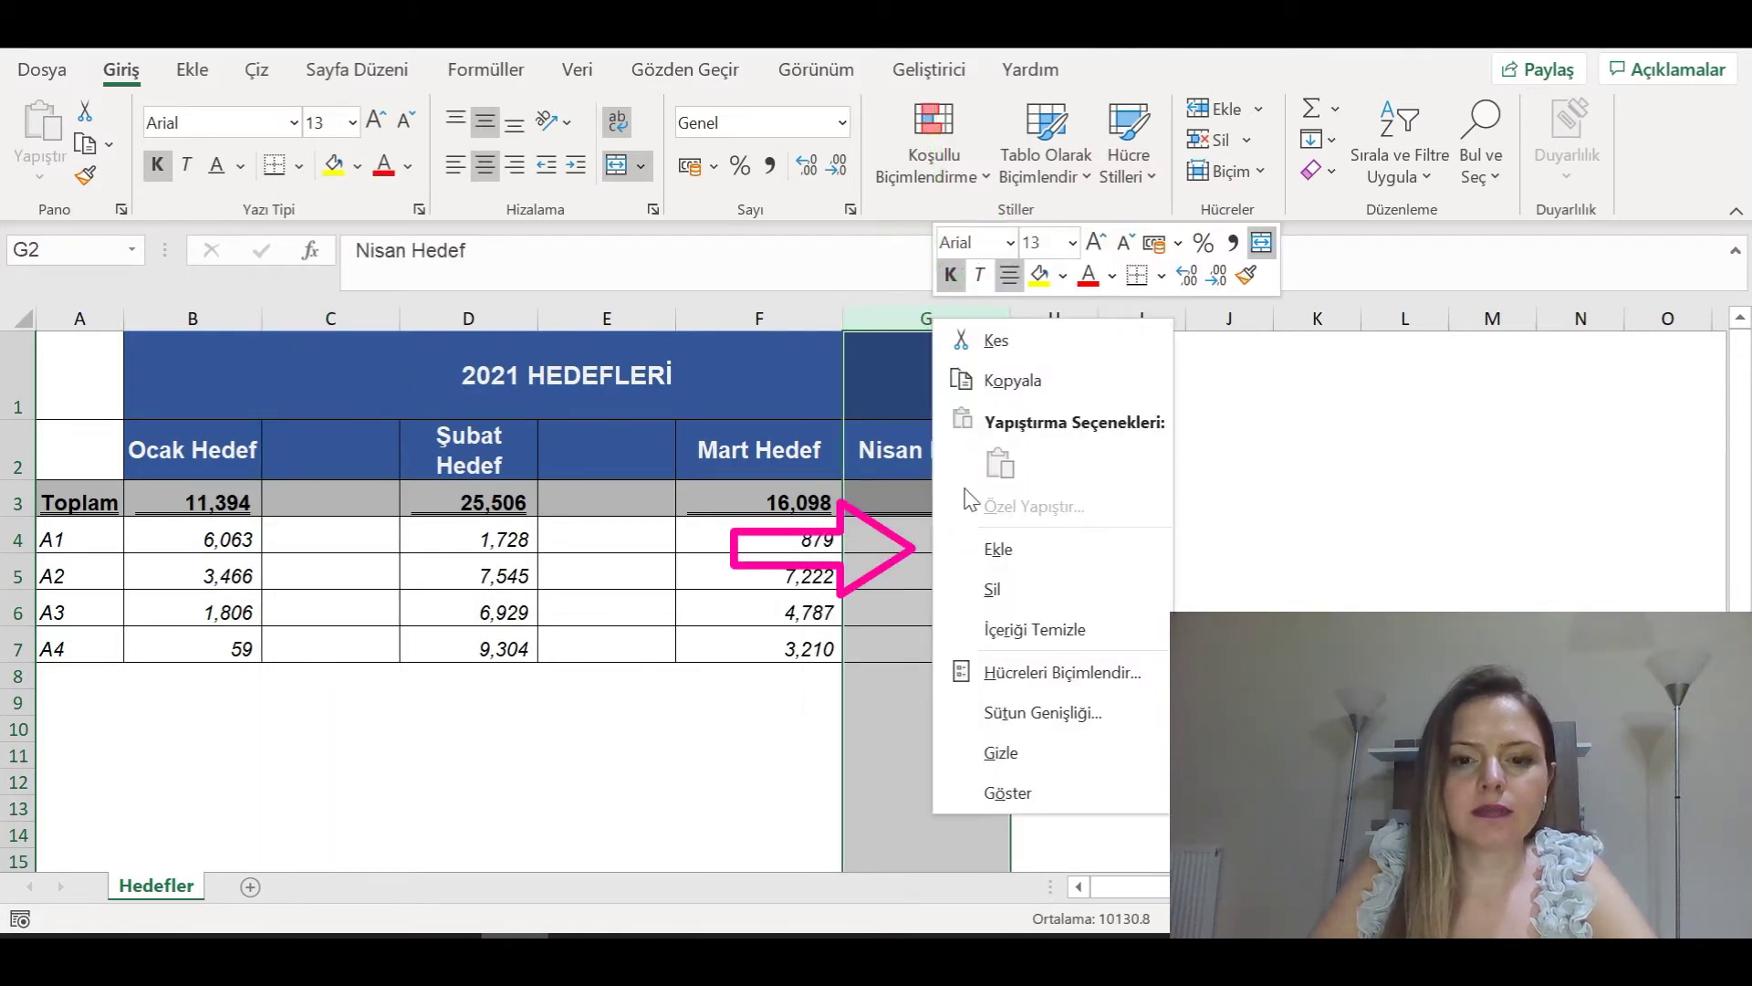
{"action": "left_click", "coordinate": [998, 550]}
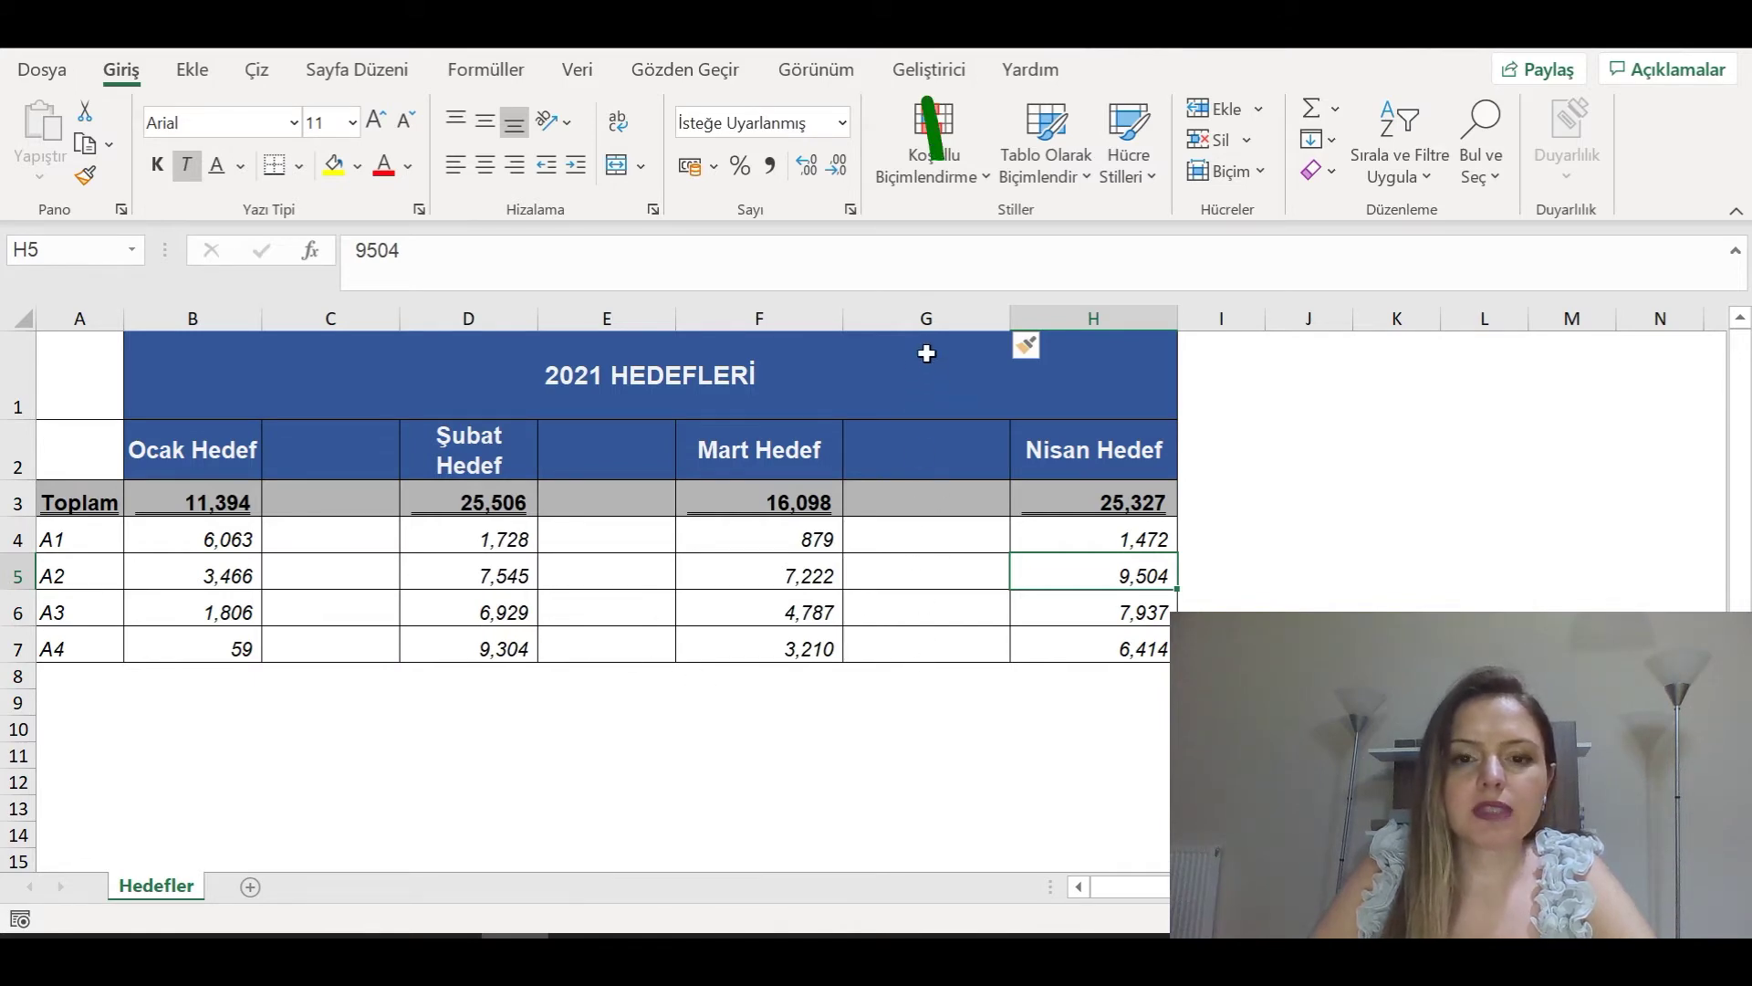
{"action": "left_click", "coordinate": [958, 316]}
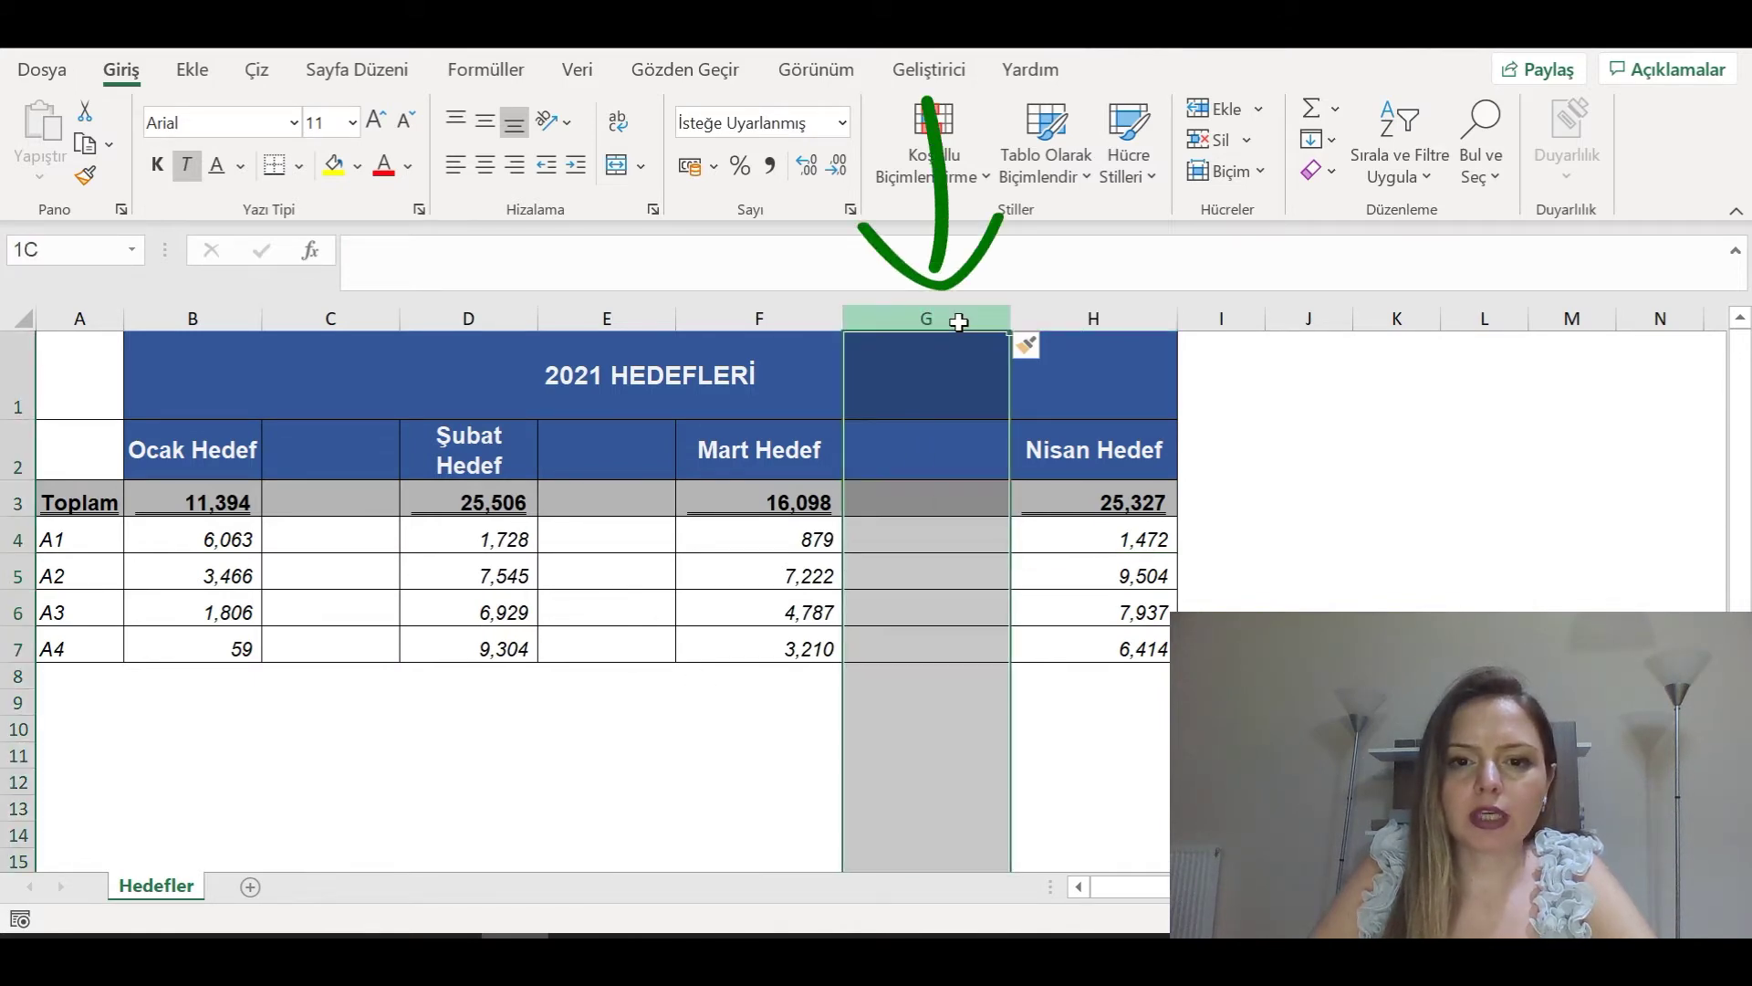
Delete blank columns G and E, leaving Mart Hedef in E and Nisan Hedef in F.
{"action": "right_click", "coordinate": [958, 317]}
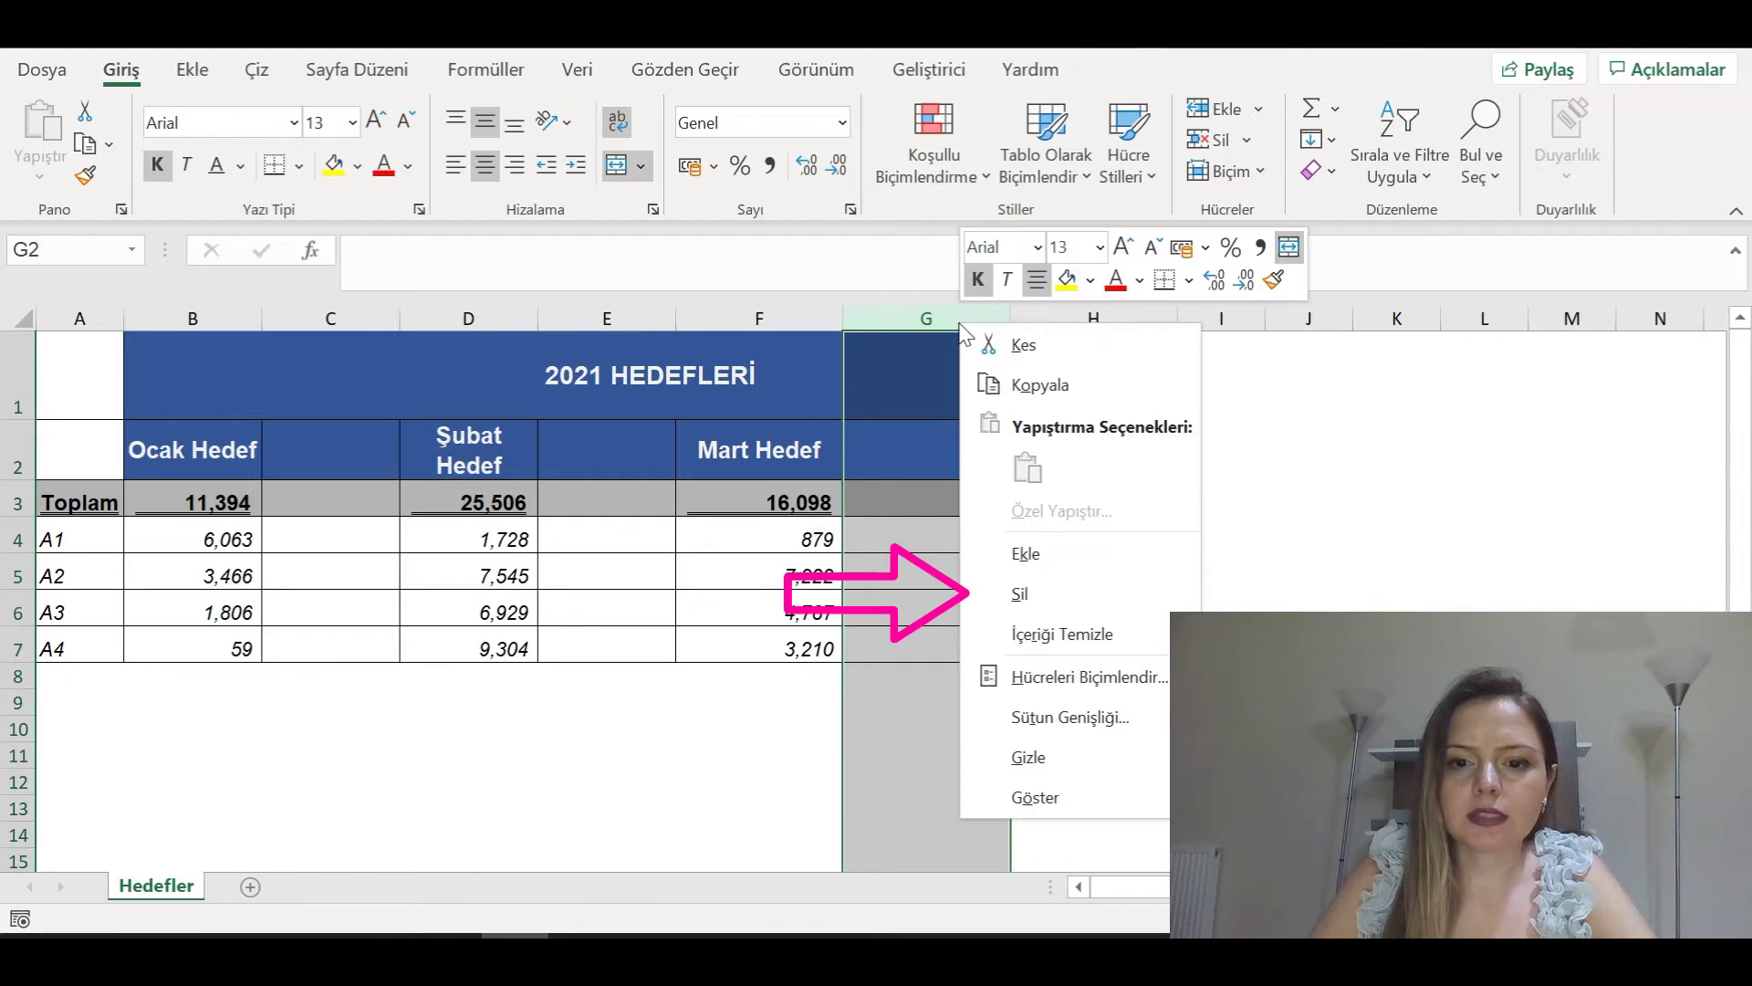
{"action": "left_click", "coordinate": [1031, 588]}
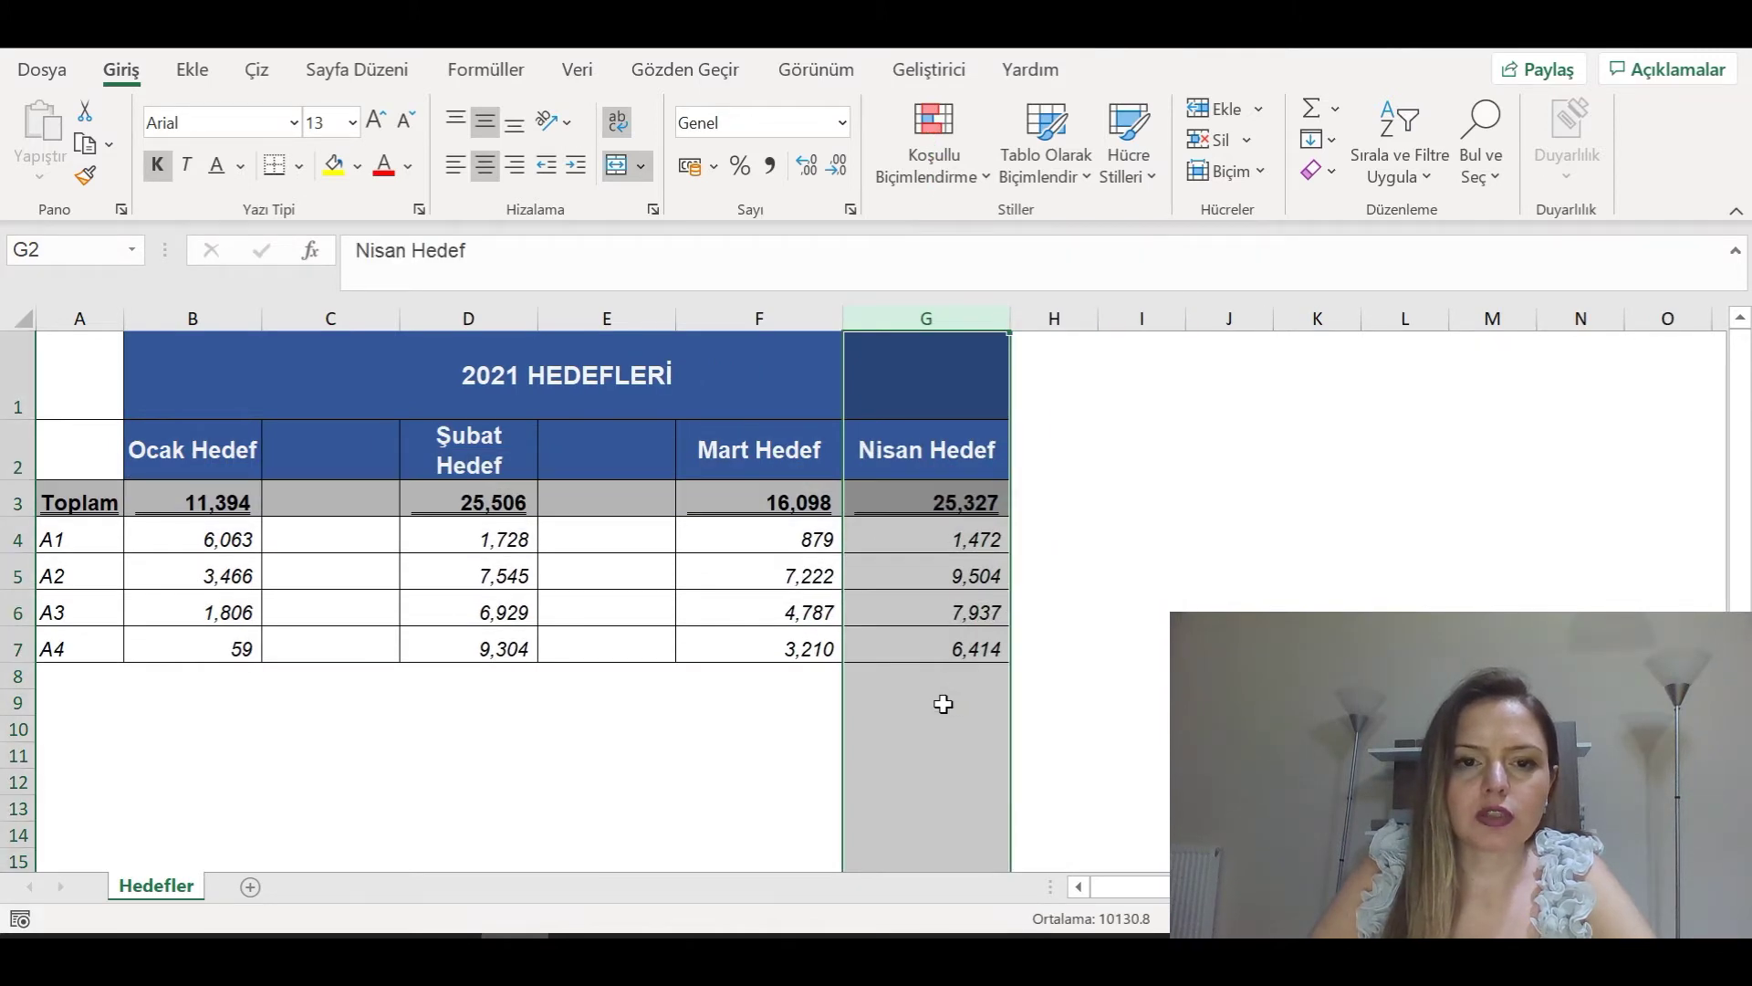
{"action": "left_click", "coordinate": [607, 318]}
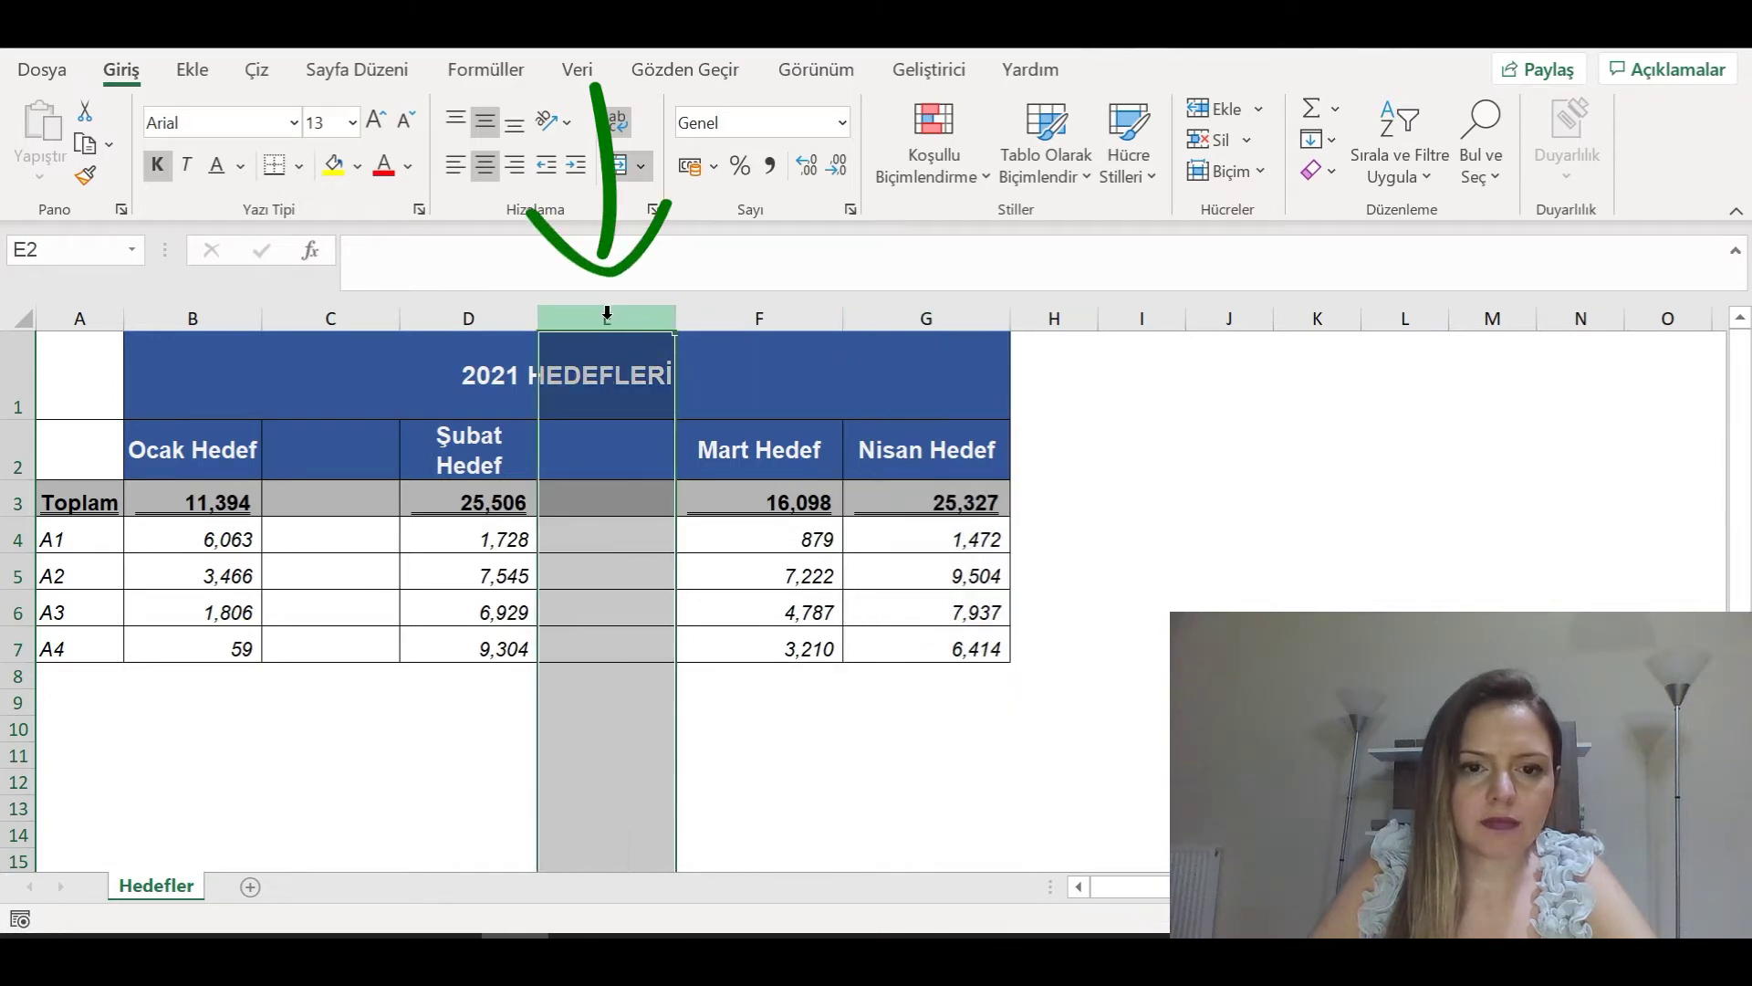
{"action": "right_click", "coordinate": [607, 315]}
{"action": "left_click", "coordinate": [669, 590]}
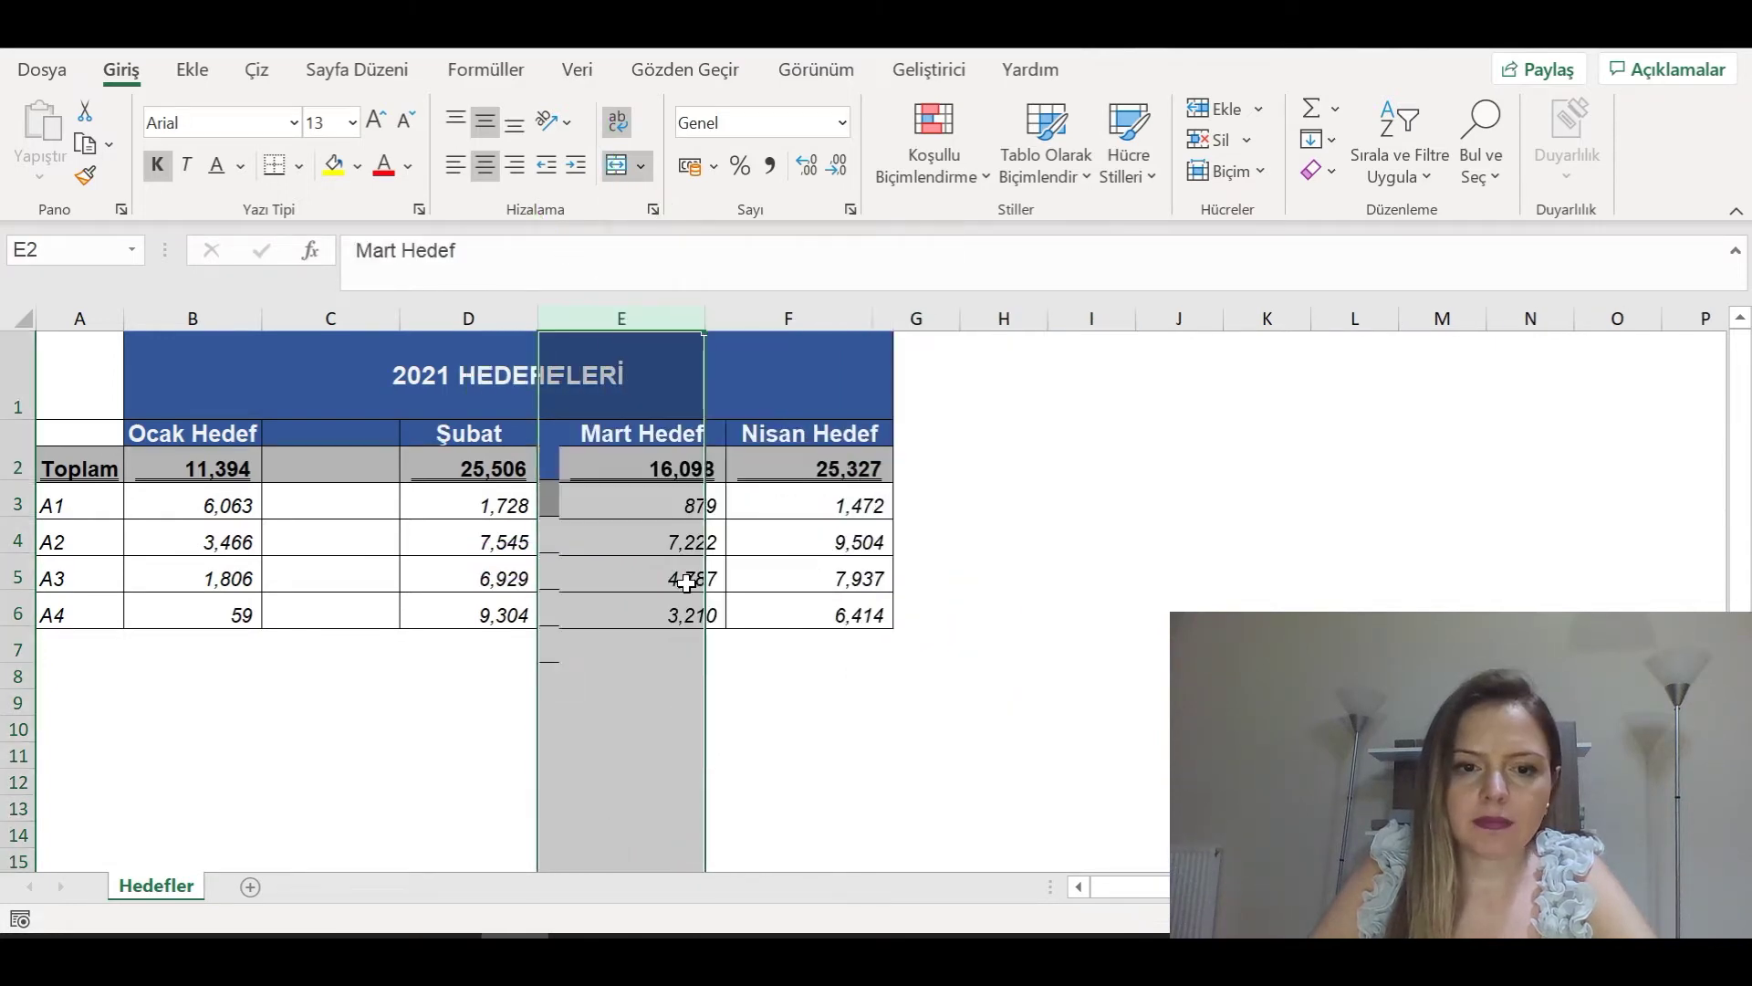
{"action": "left_click", "coordinate": [614, 452]}
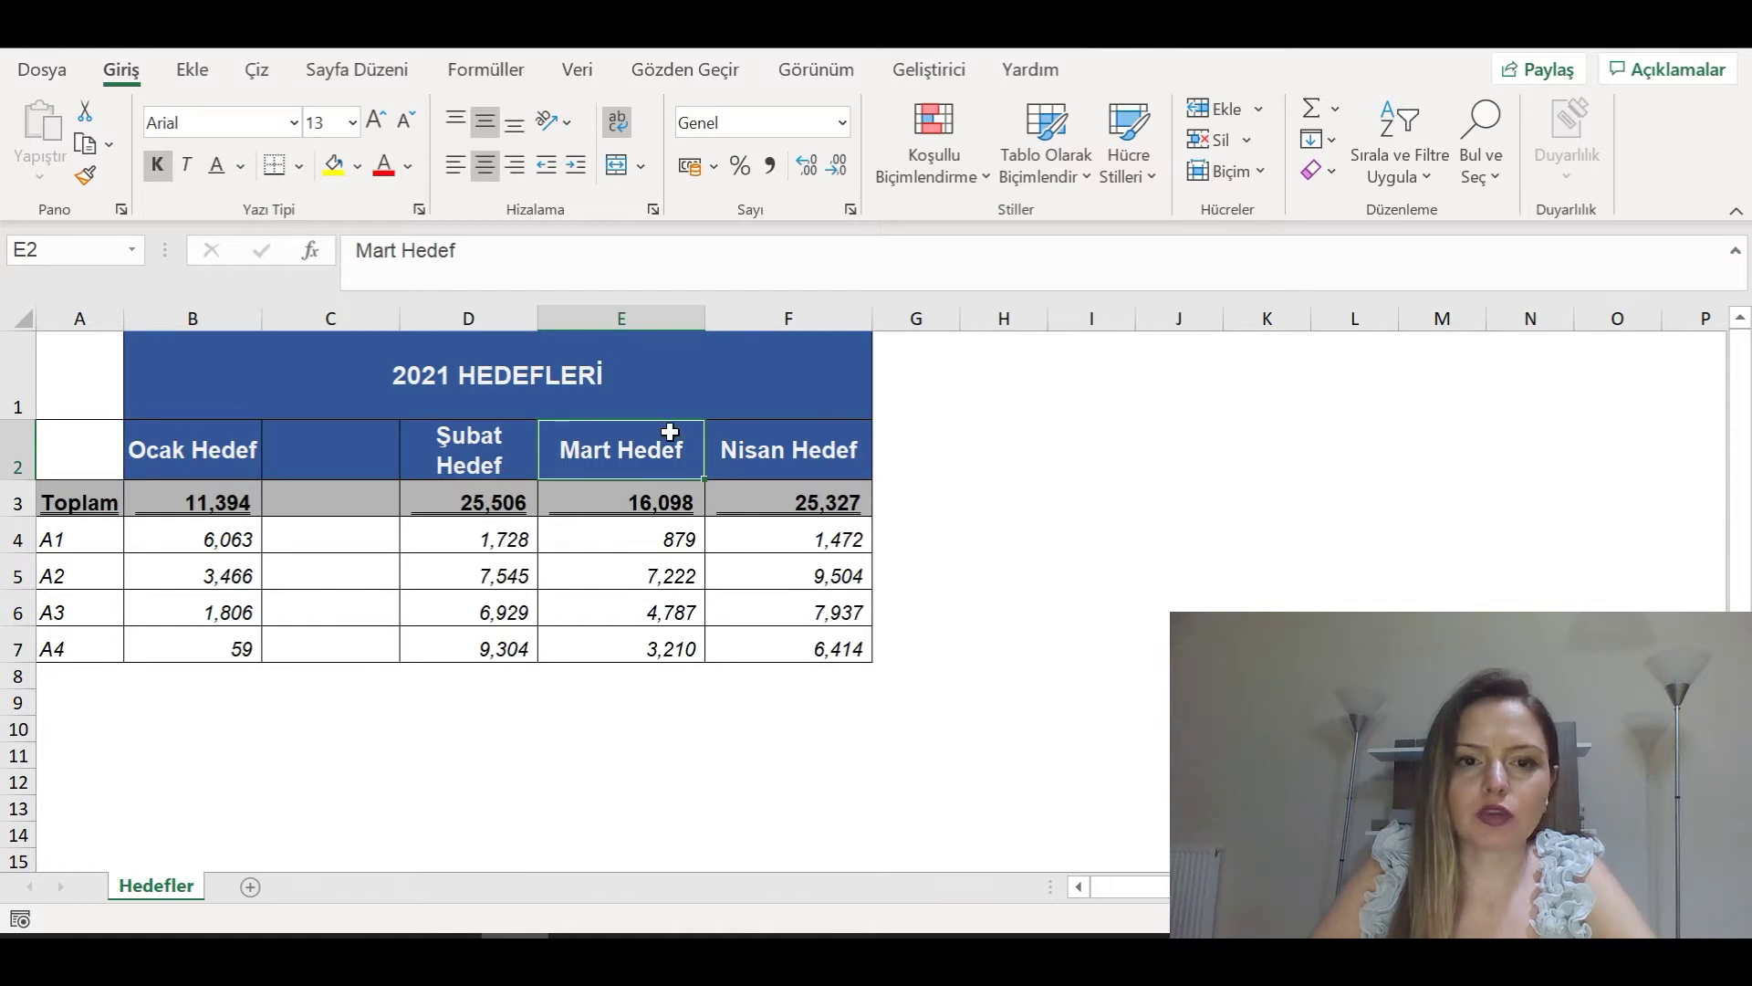
{"action": "left_click_drag", "start_coordinate": [637, 317], "coordinate": [755, 320]}
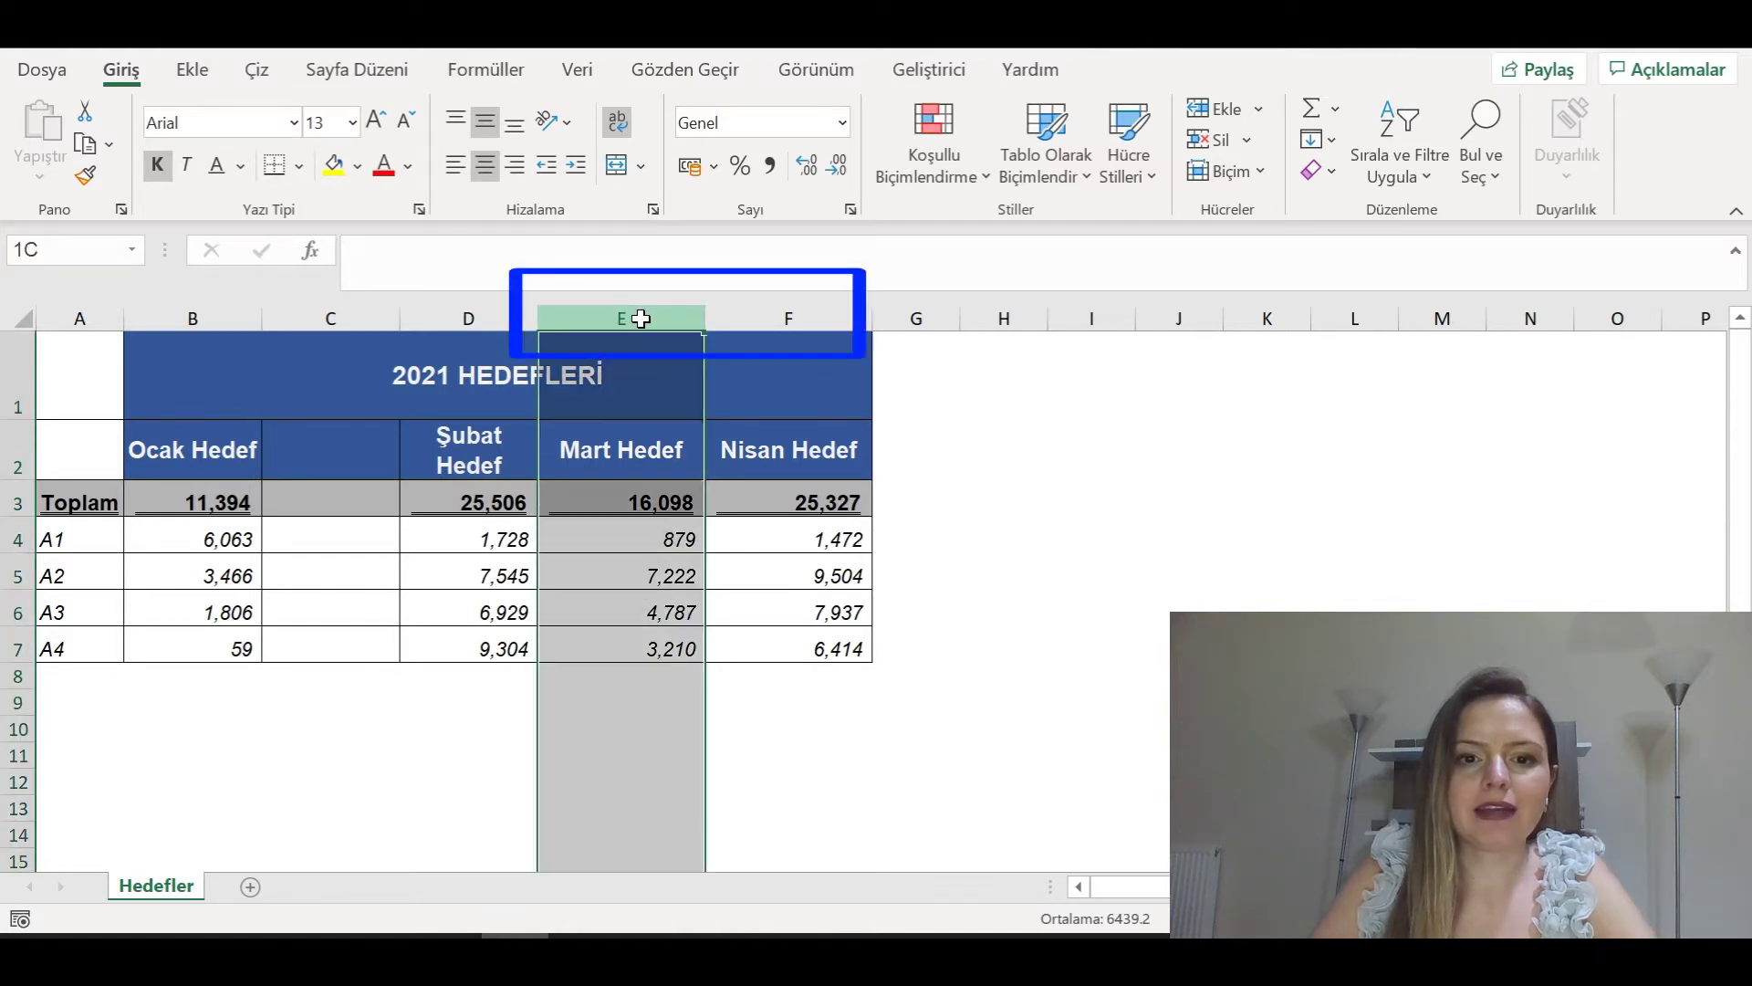
{"action": "right_click", "coordinate": [774, 319]}
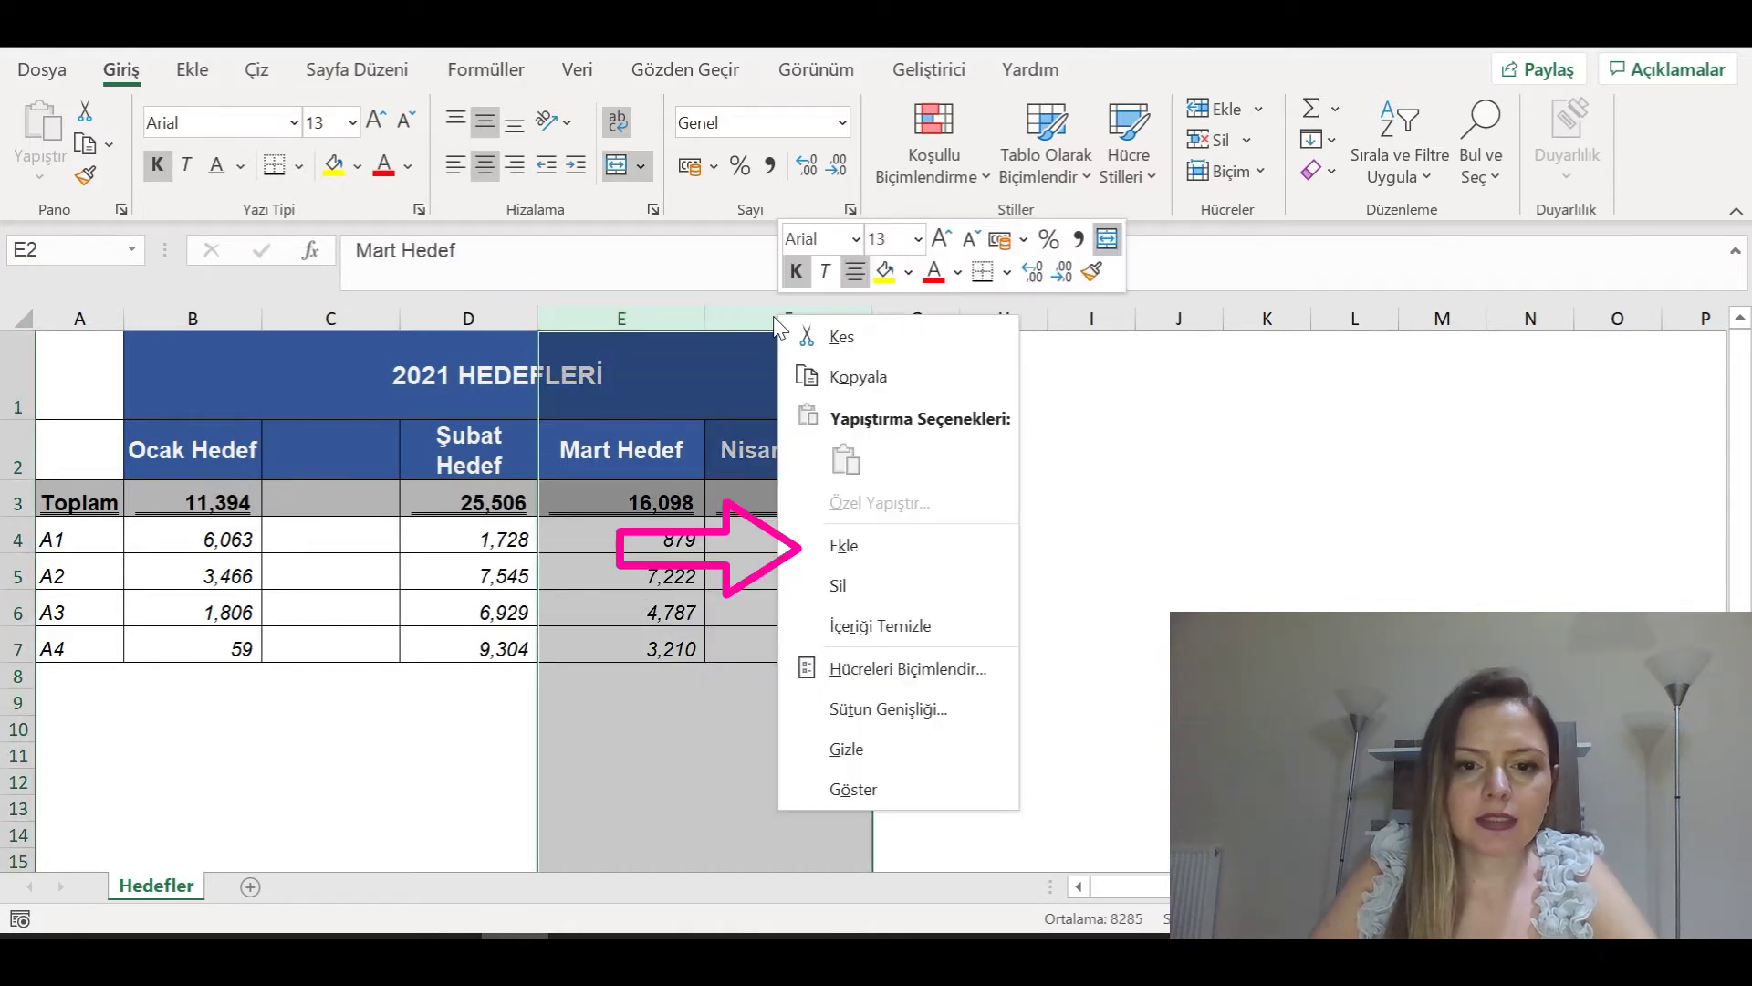
{"action": "left_click", "coordinate": [833, 547]}
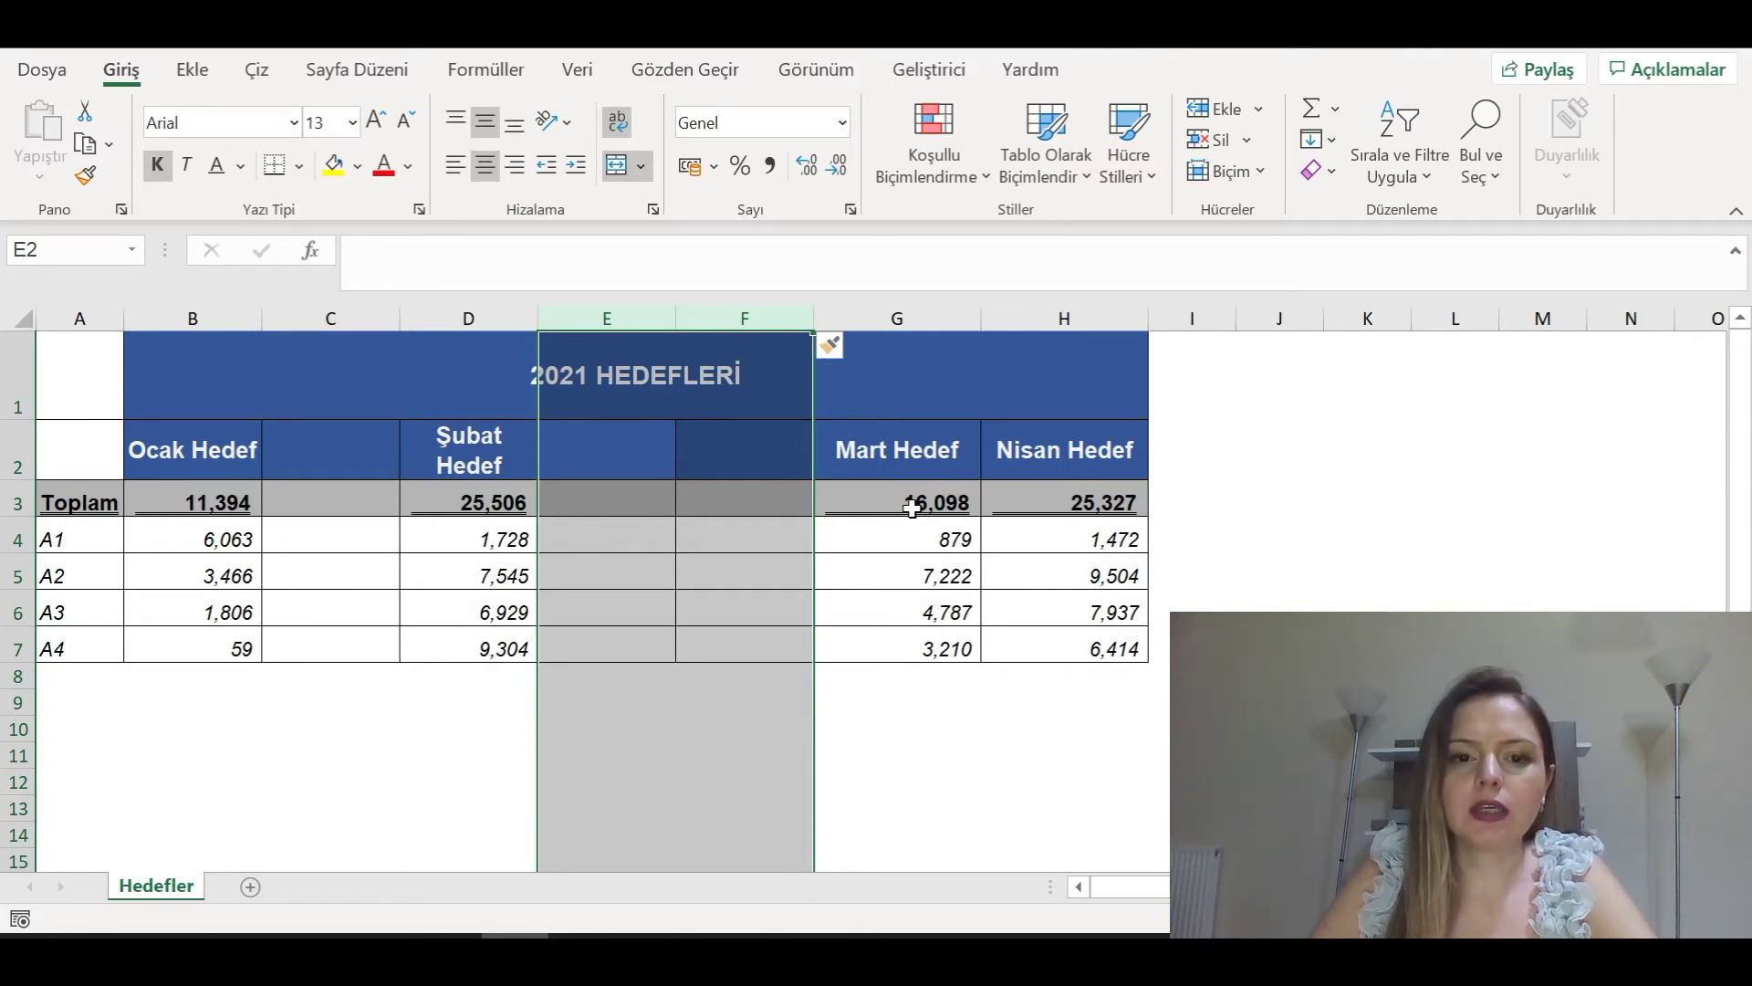
{"action": "left_click", "coordinate": [862, 562]}
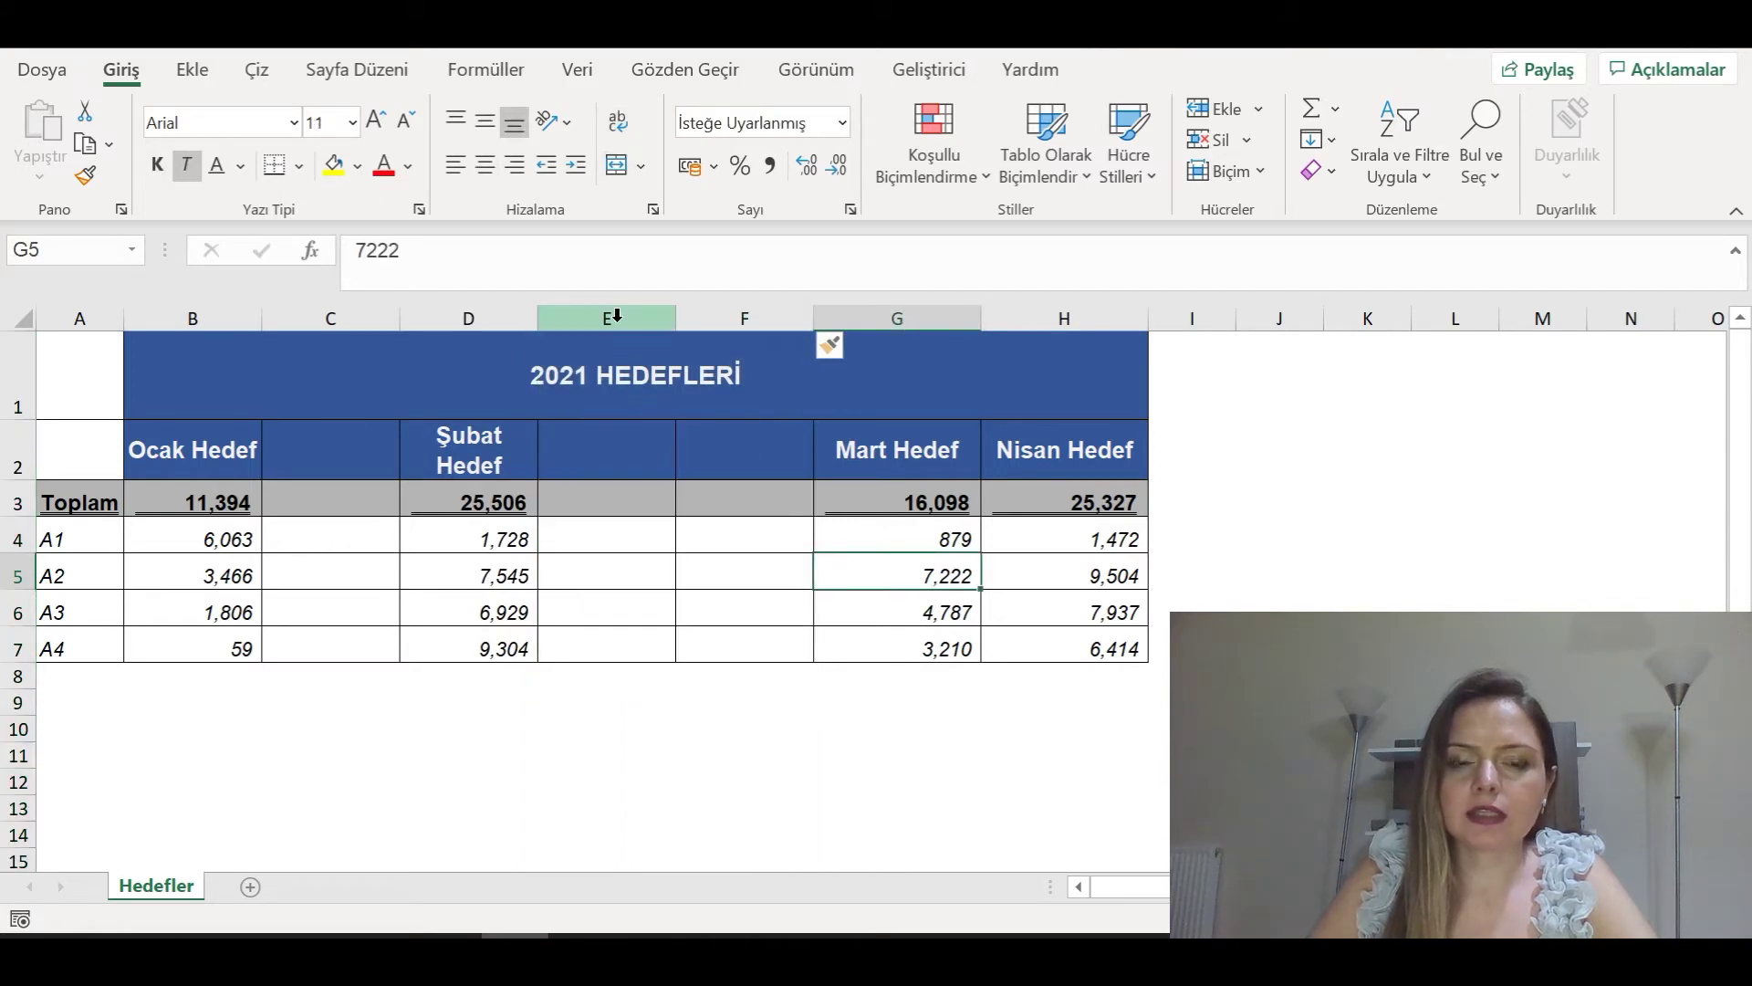
{"action": "left_click_drag", "start_coordinate": [616, 315], "coordinate": [708, 326]}
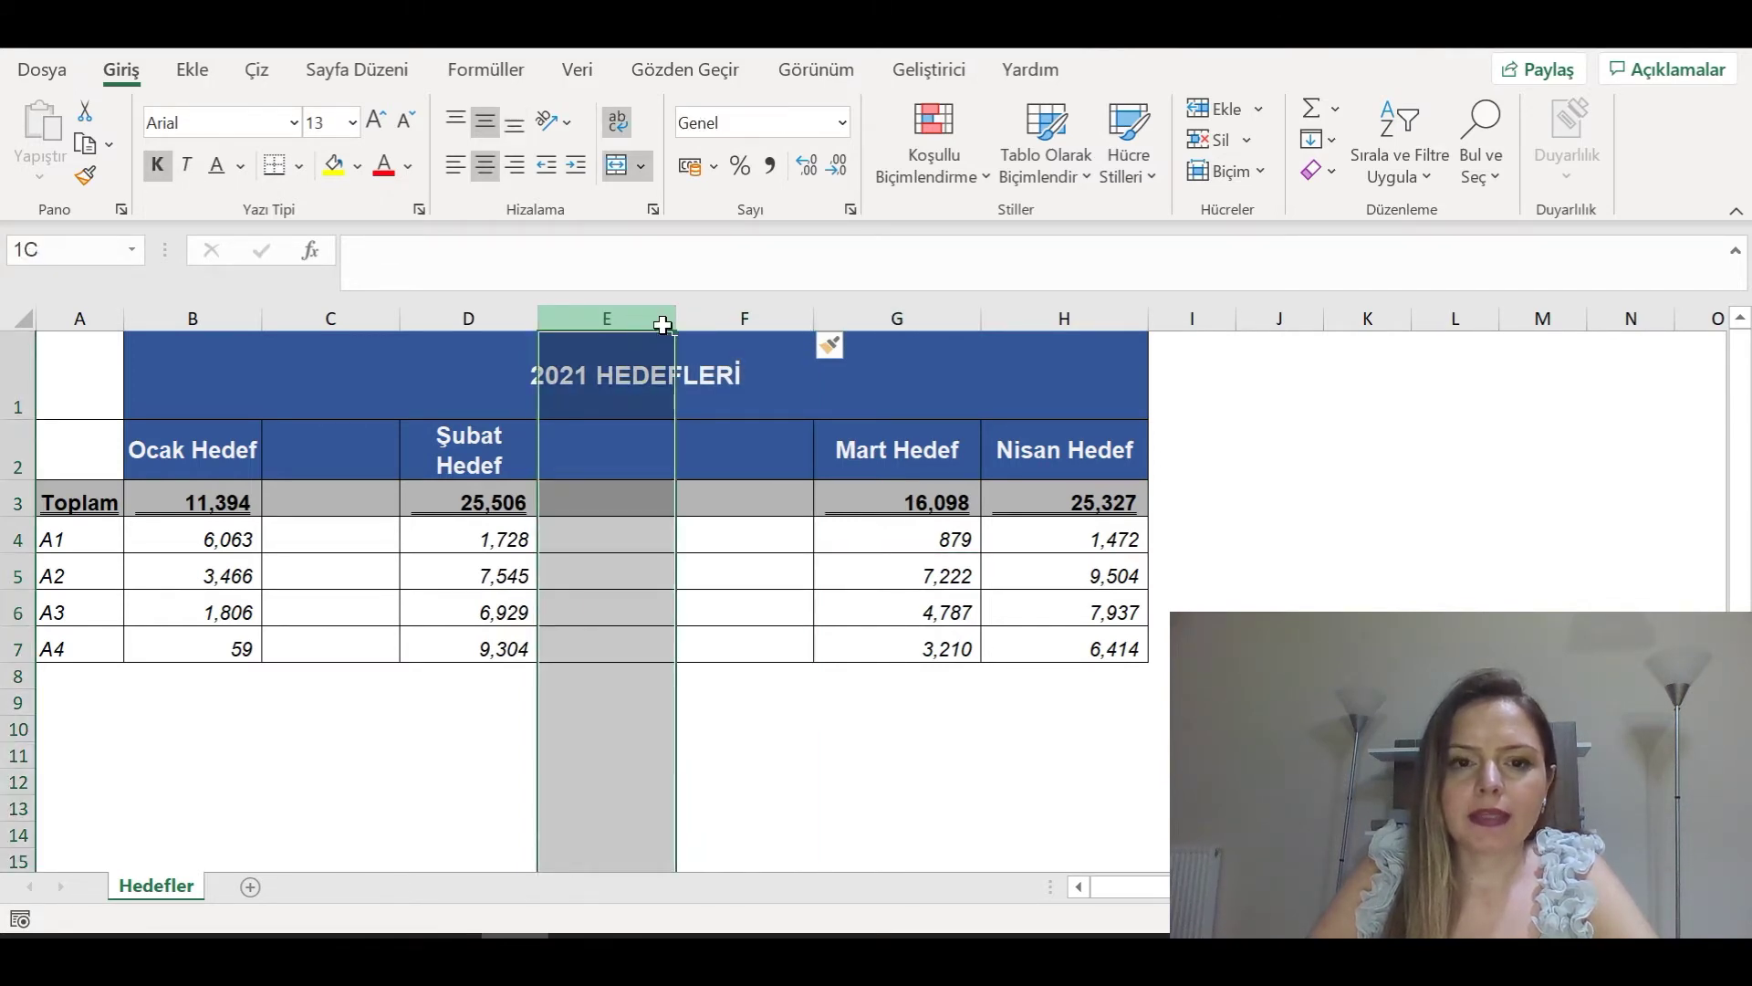
{"action": "right_click", "coordinate": [719, 329]}
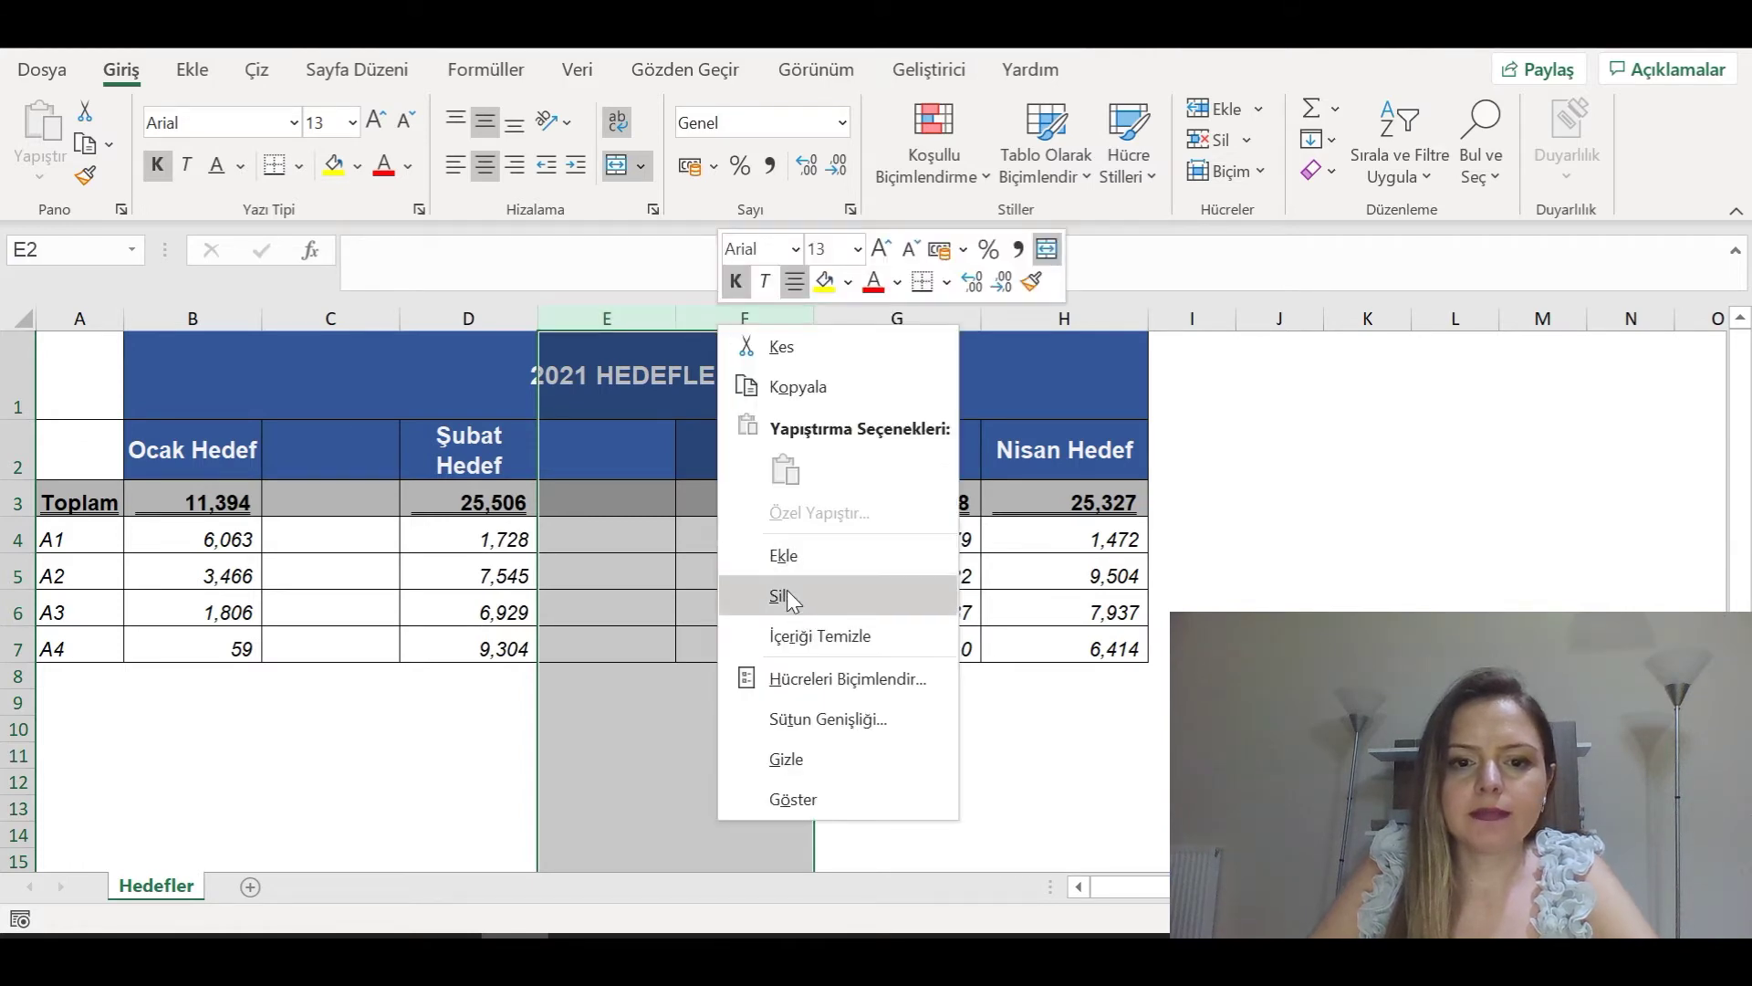
{"action": "left_click", "coordinate": [783, 596]}
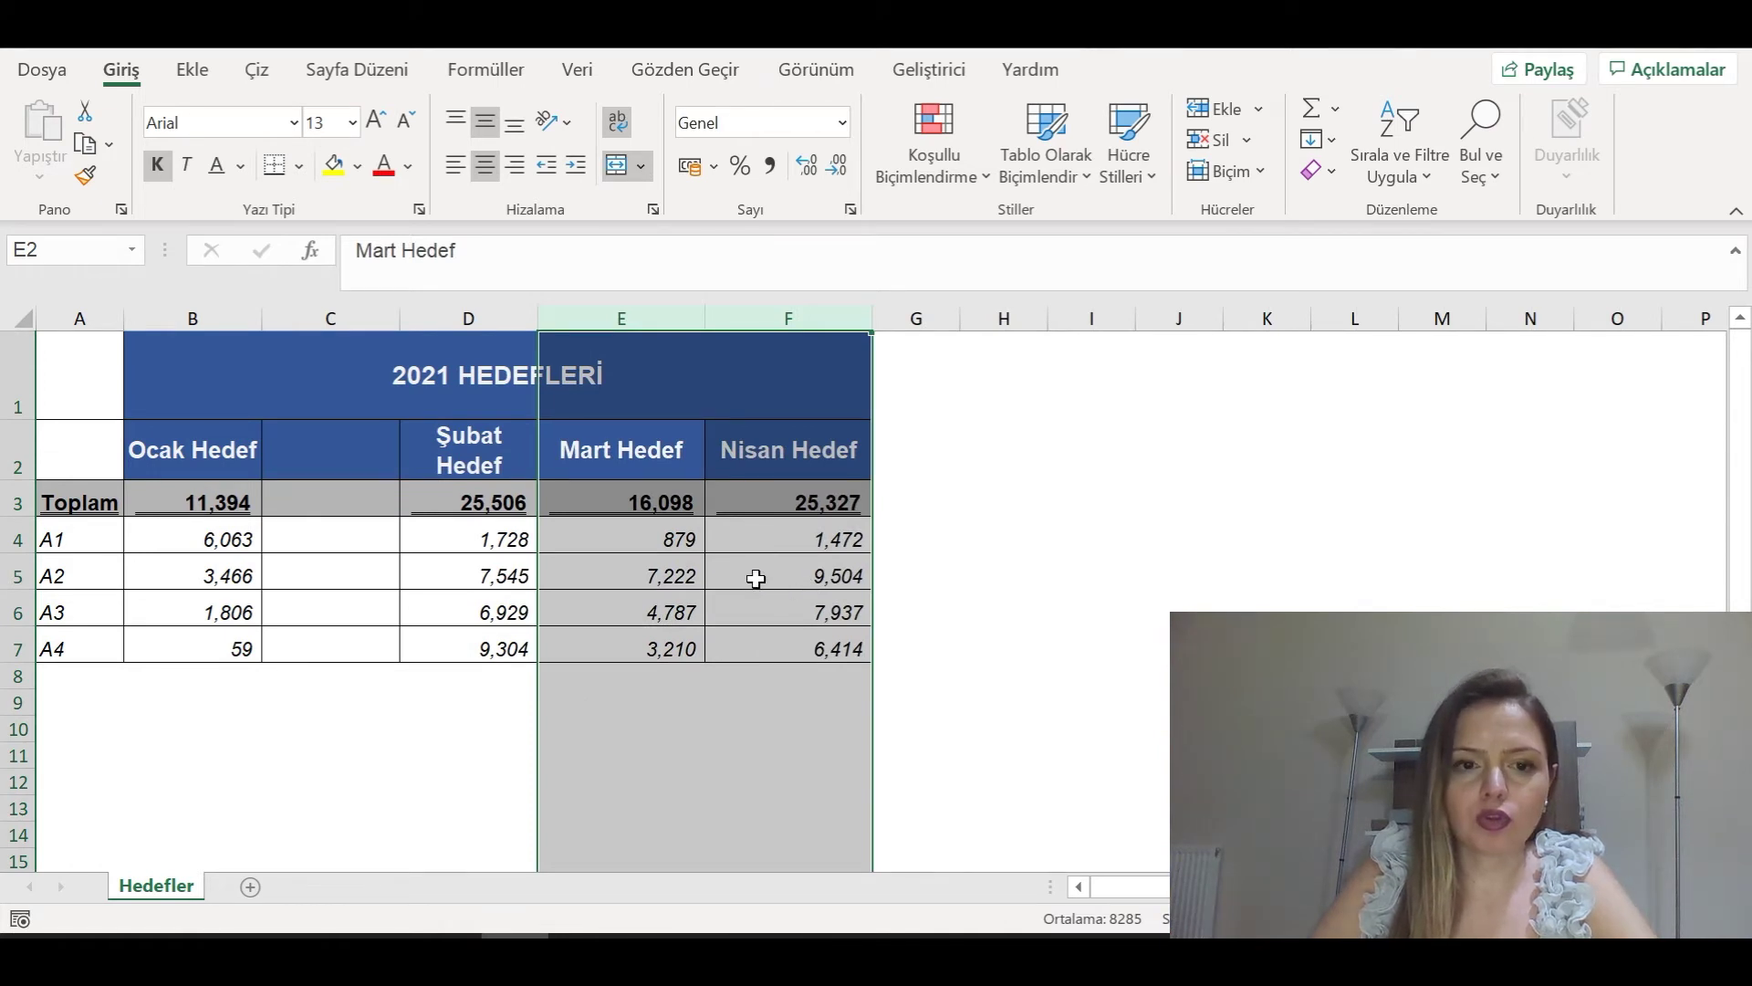
{"action": "left_click", "coordinate": [617, 315]}
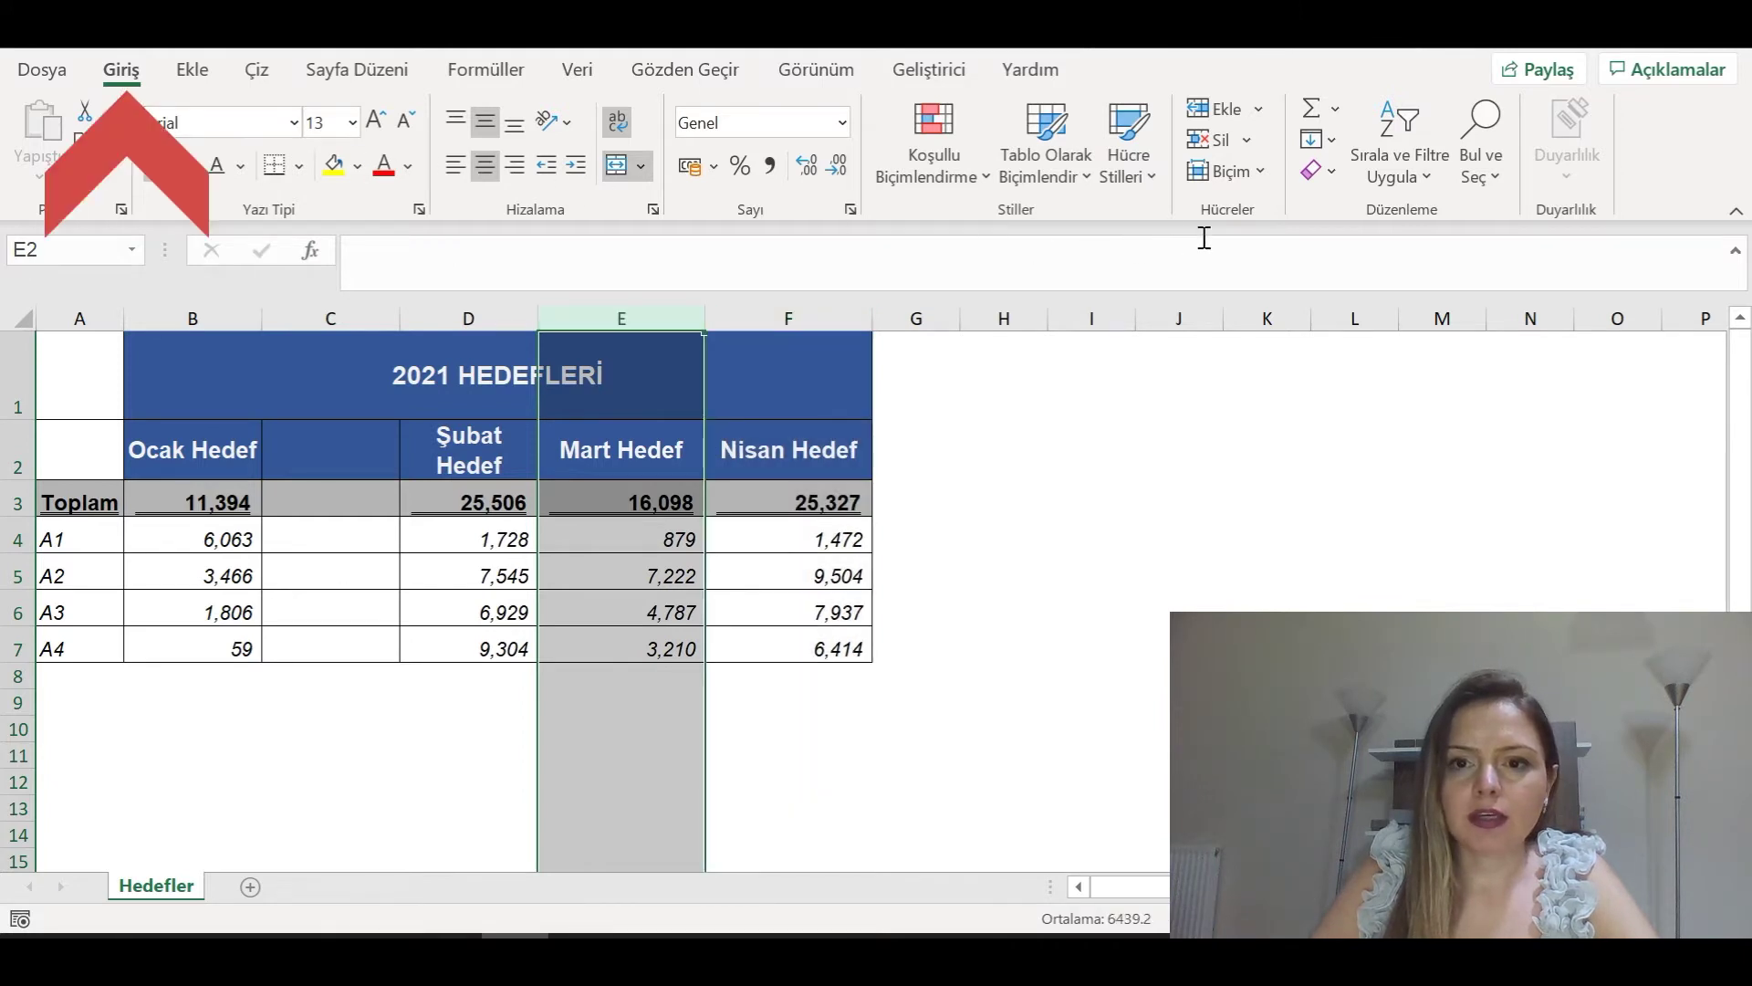
Use the Home ribbon Ekle and Sil to add then remove a column, and delete blank column C.
{"action": "left_click", "coordinate": [1224, 108]}
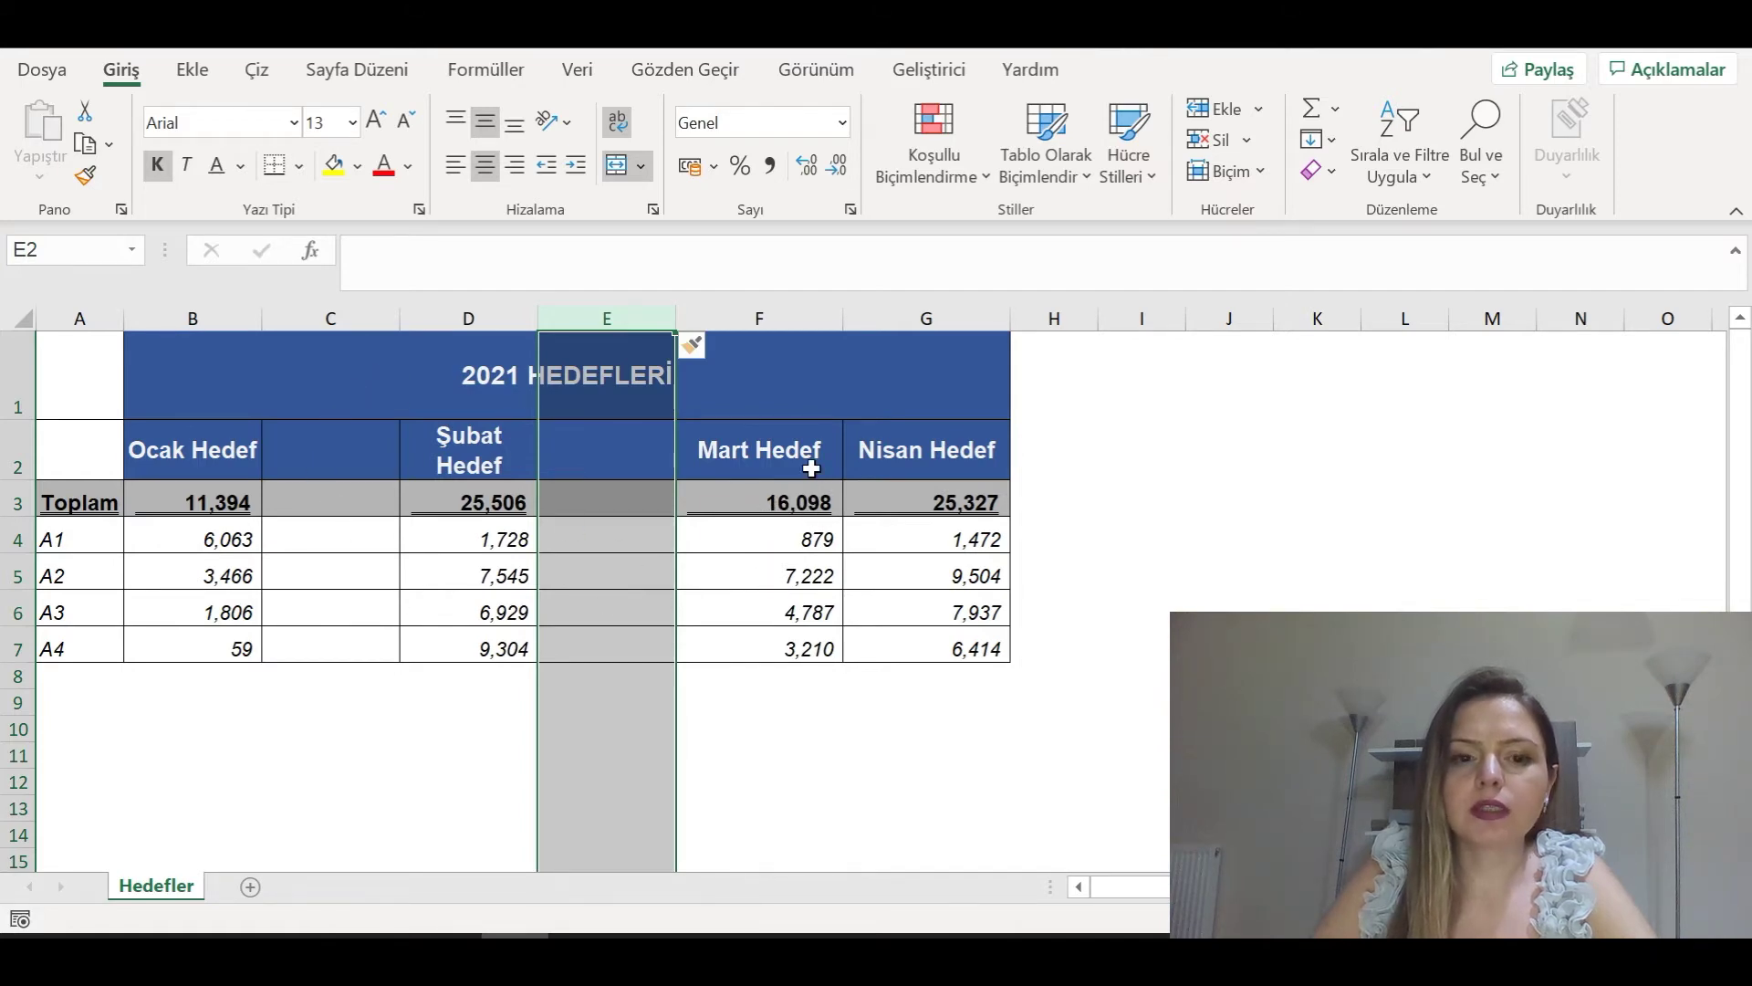
{"action": "left_click", "coordinate": [1212, 140]}
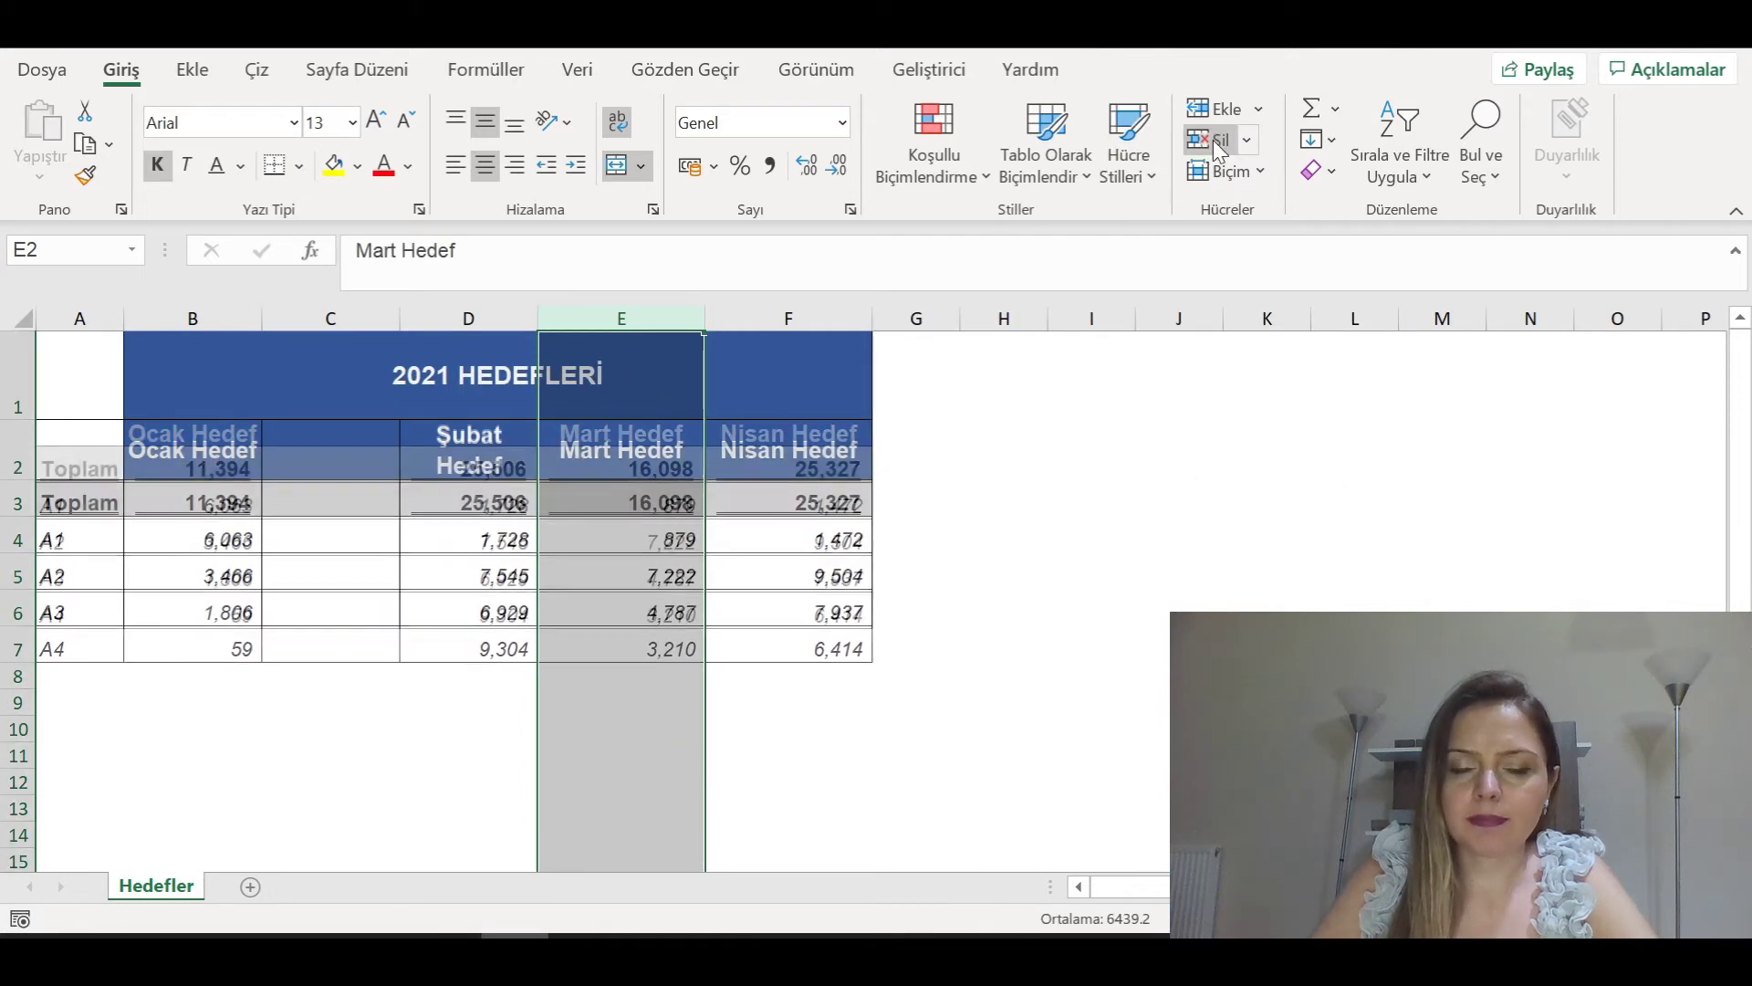
{"action": "left_click", "coordinate": [358, 315]}
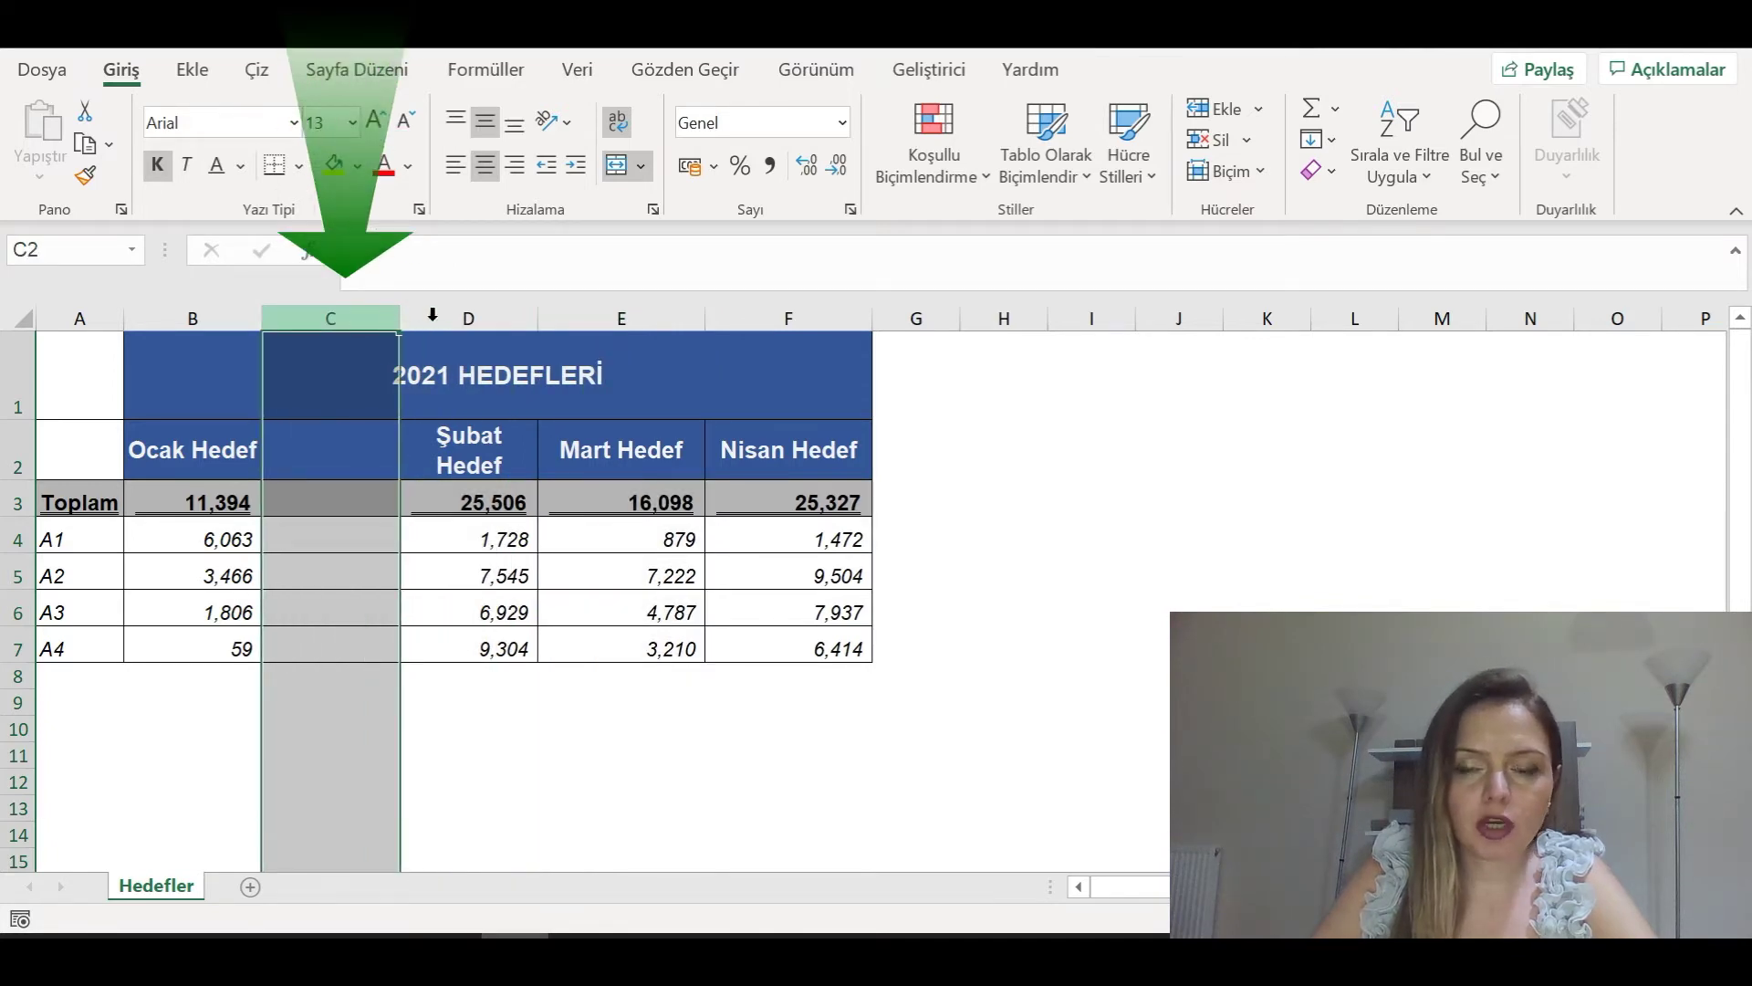
{"action": "left_click", "coordinate": [1212, 144]}
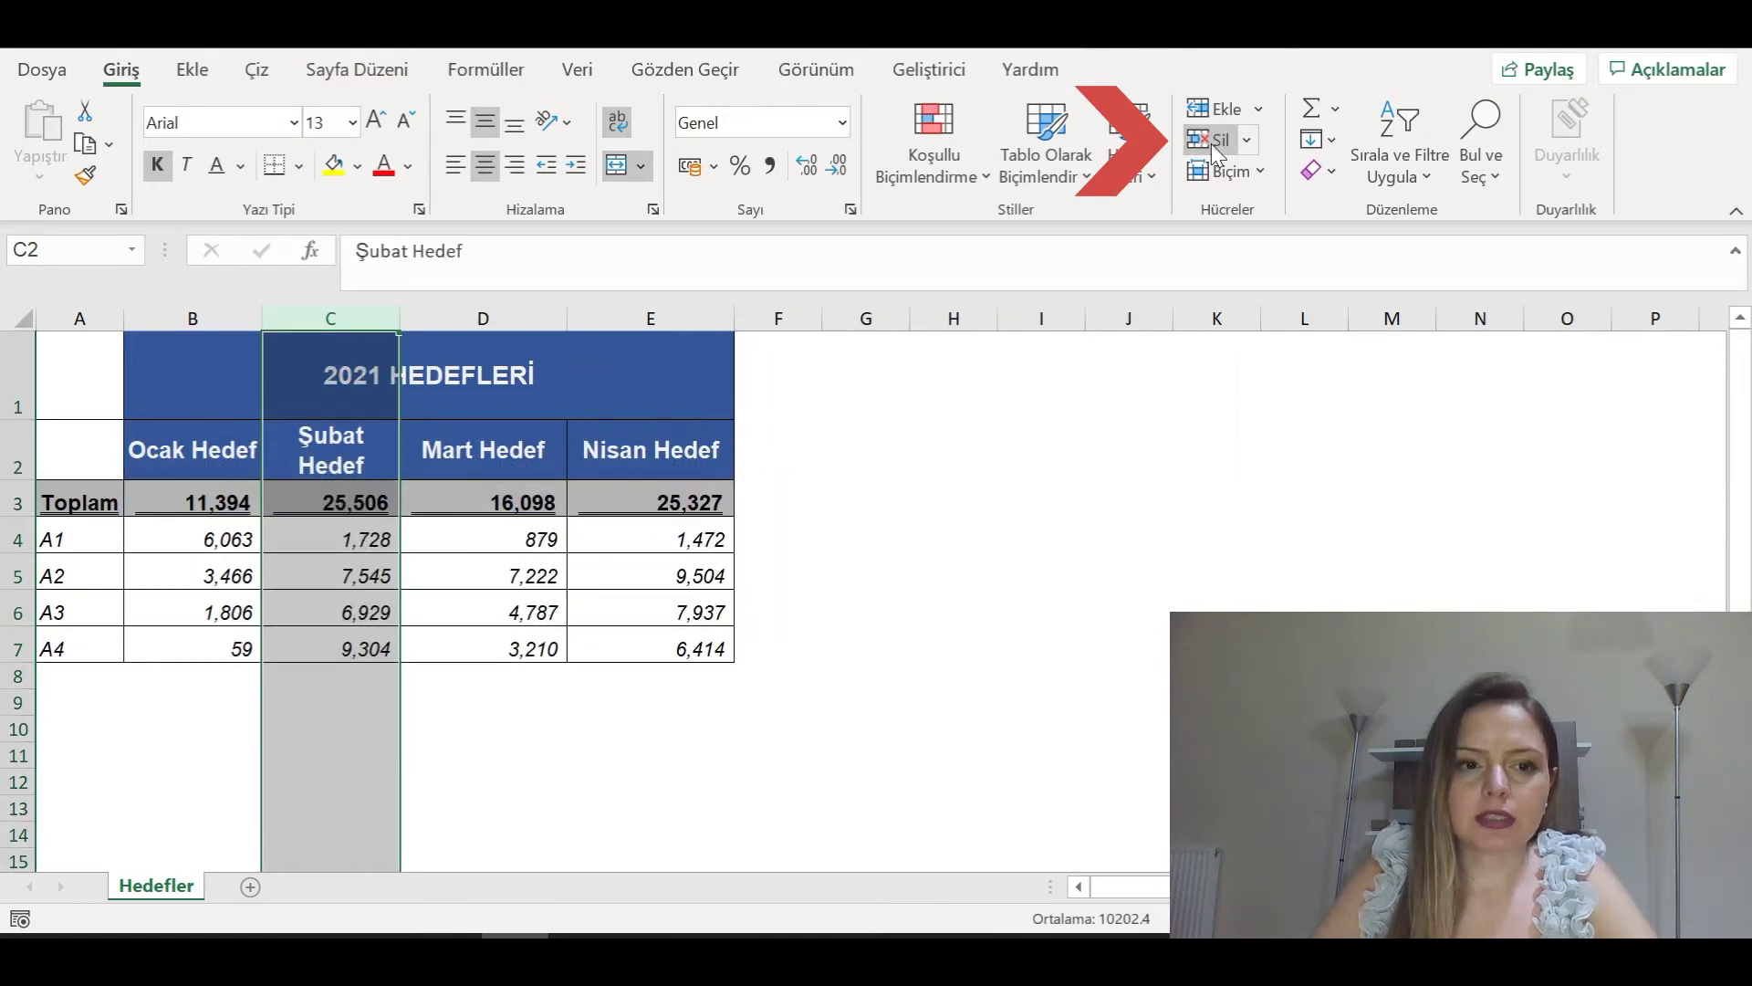
{"action": "left_click", "coordinate": [331, 575]}
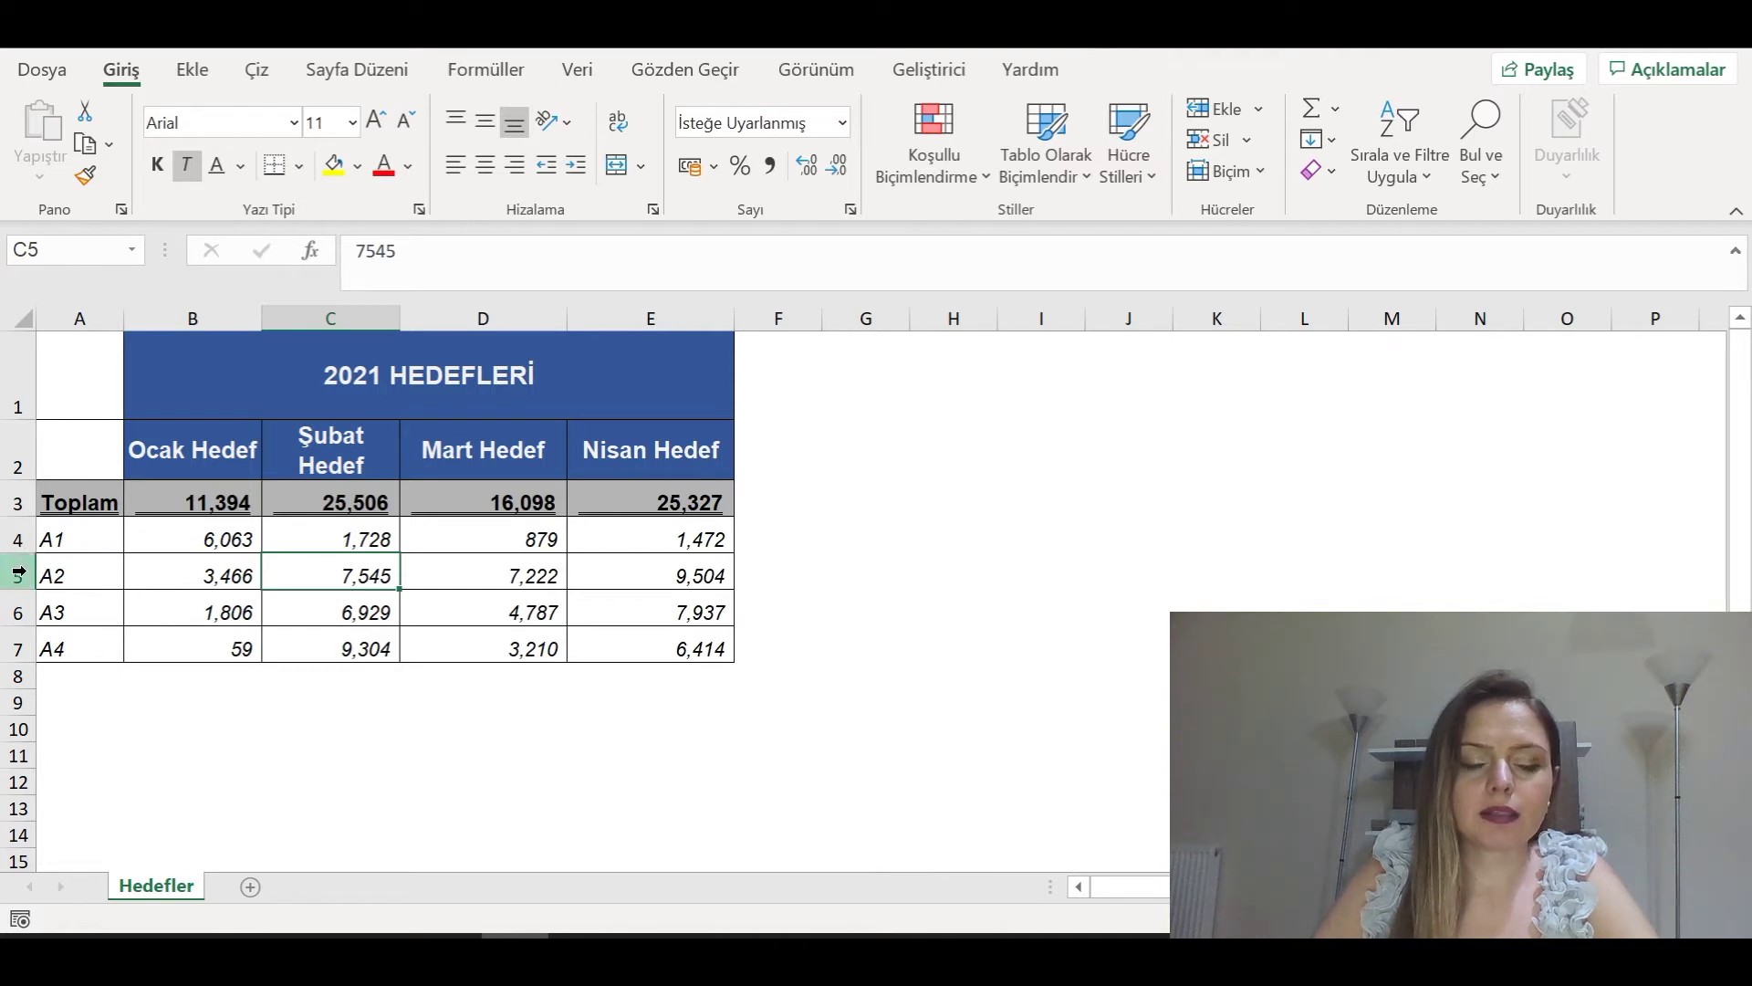
{"action": "left_click", "coordinate": [19, 569]}
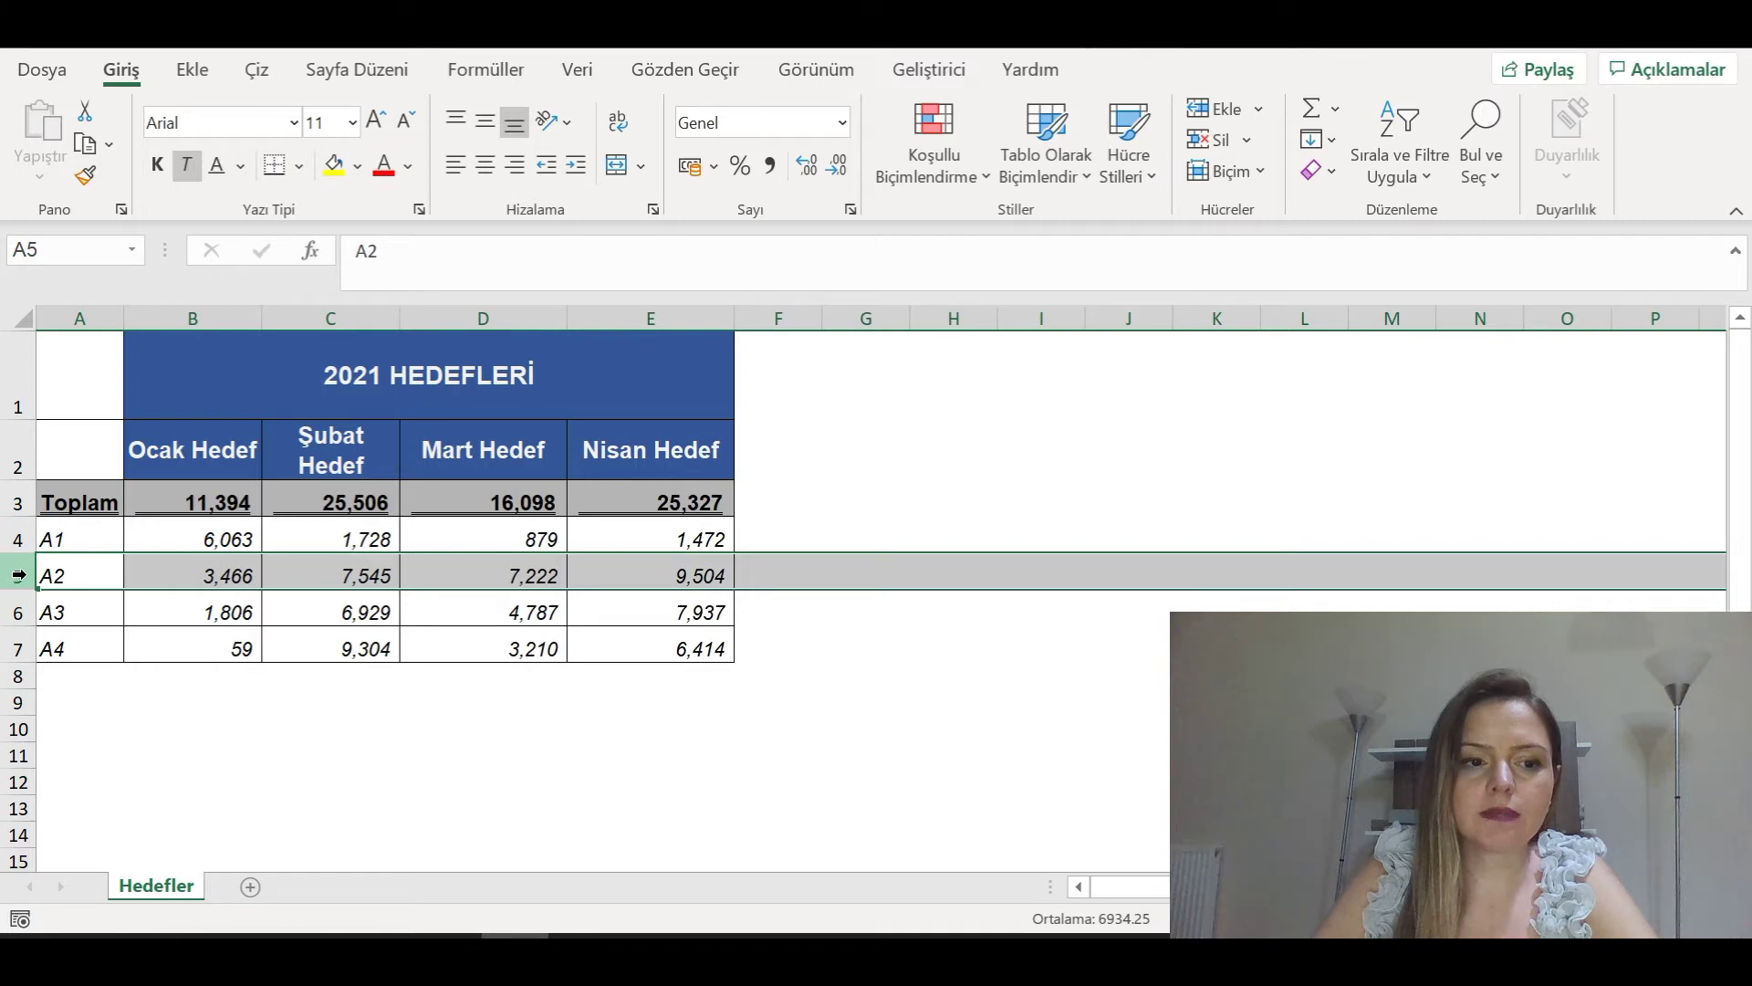
Insert one blank row above A2 and three blank rows (7–9) above A3.
{"action": "right_click", "coordinate": [19, 577]}
{"action": "left_click", "coordinate": [68, 318]}
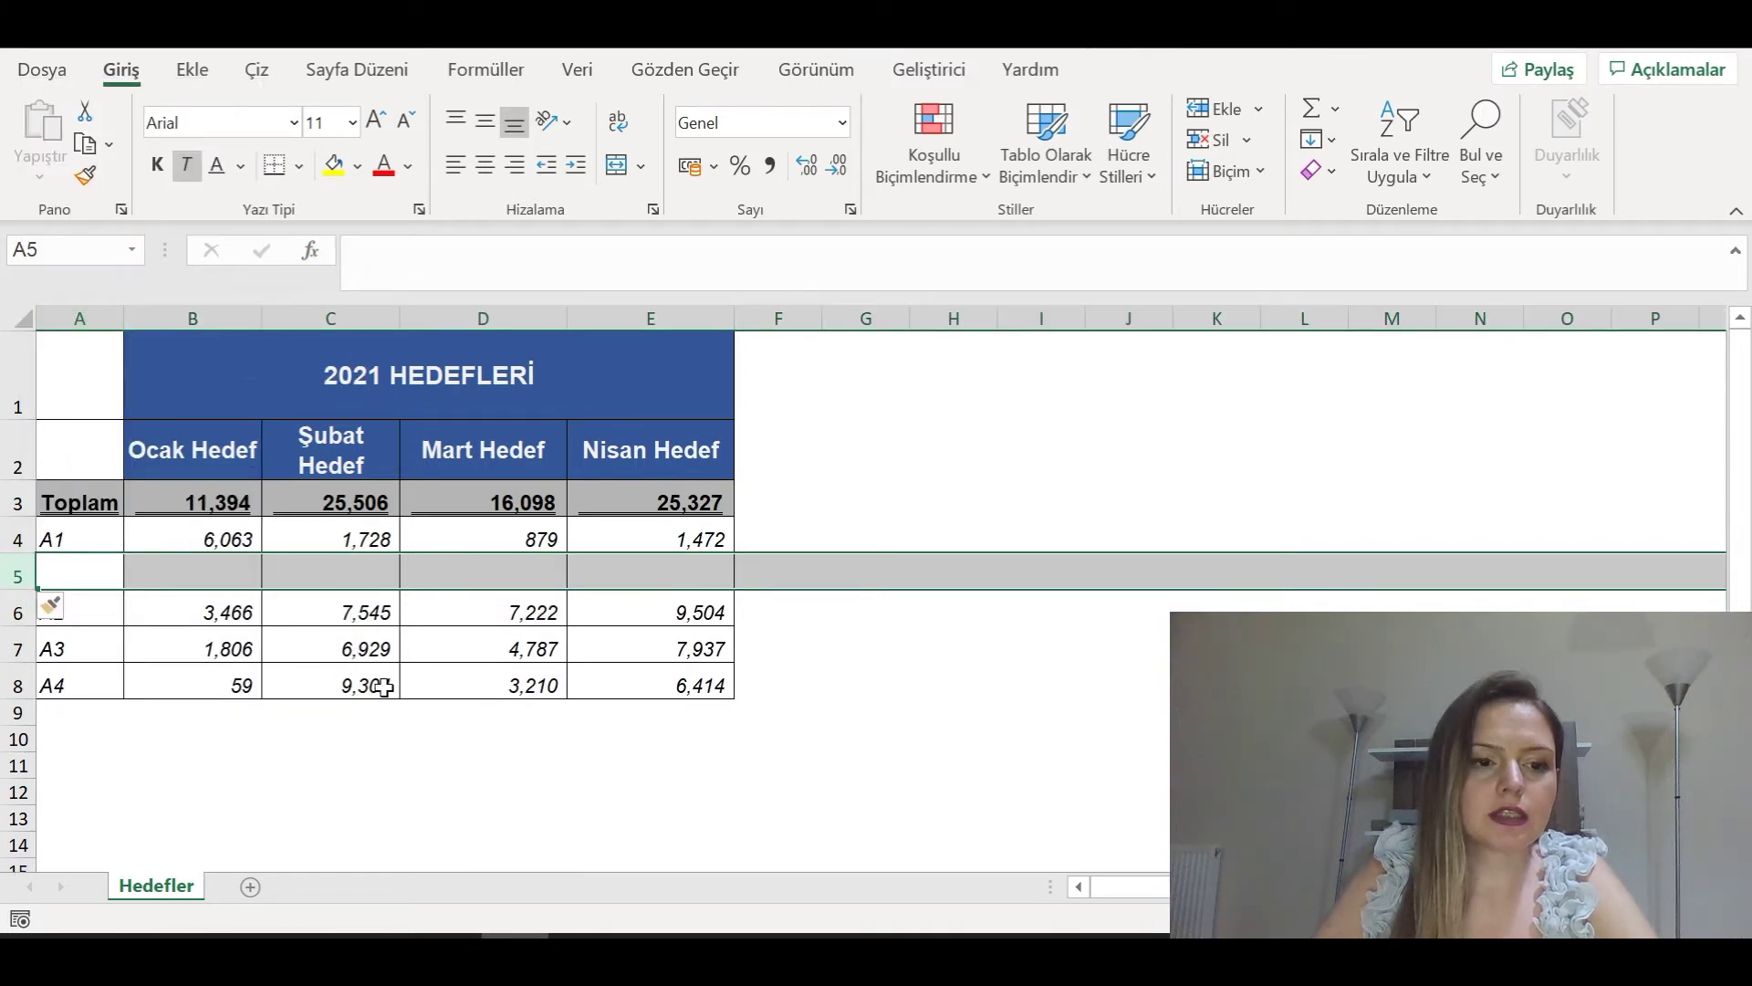
{"action": "left_click", "coordinate": [19, 648]}
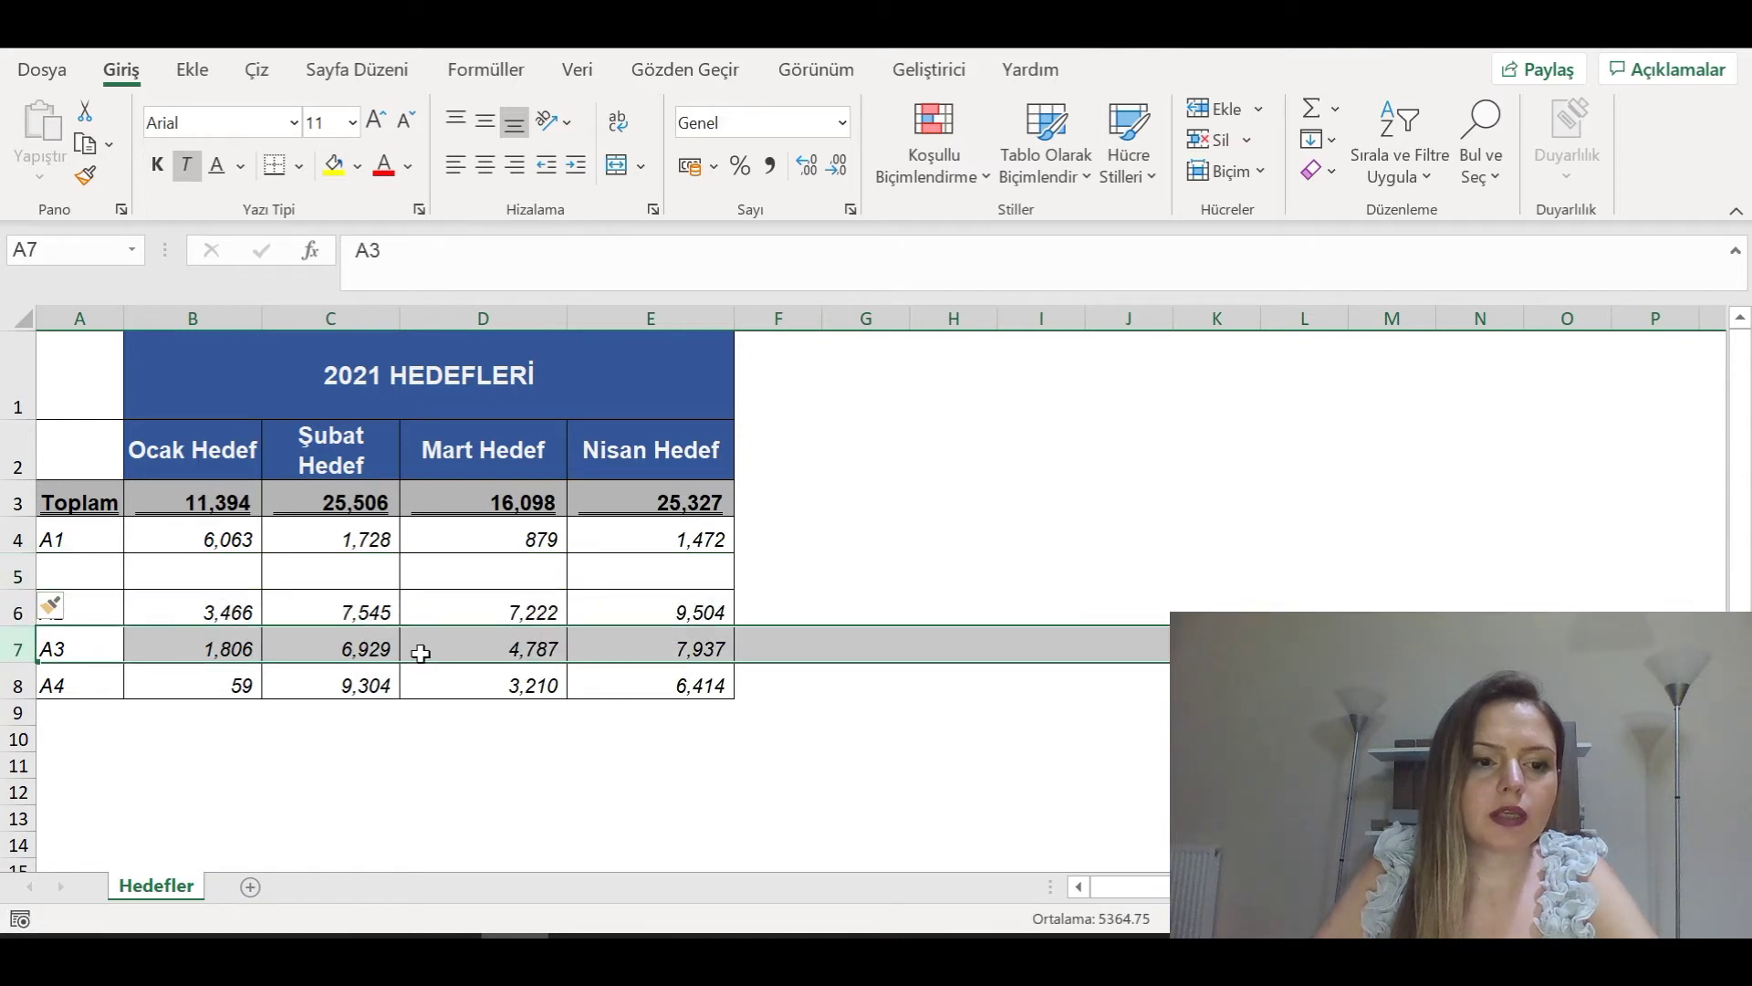
{"action": "left_click", "coordinate": [469, 650]}
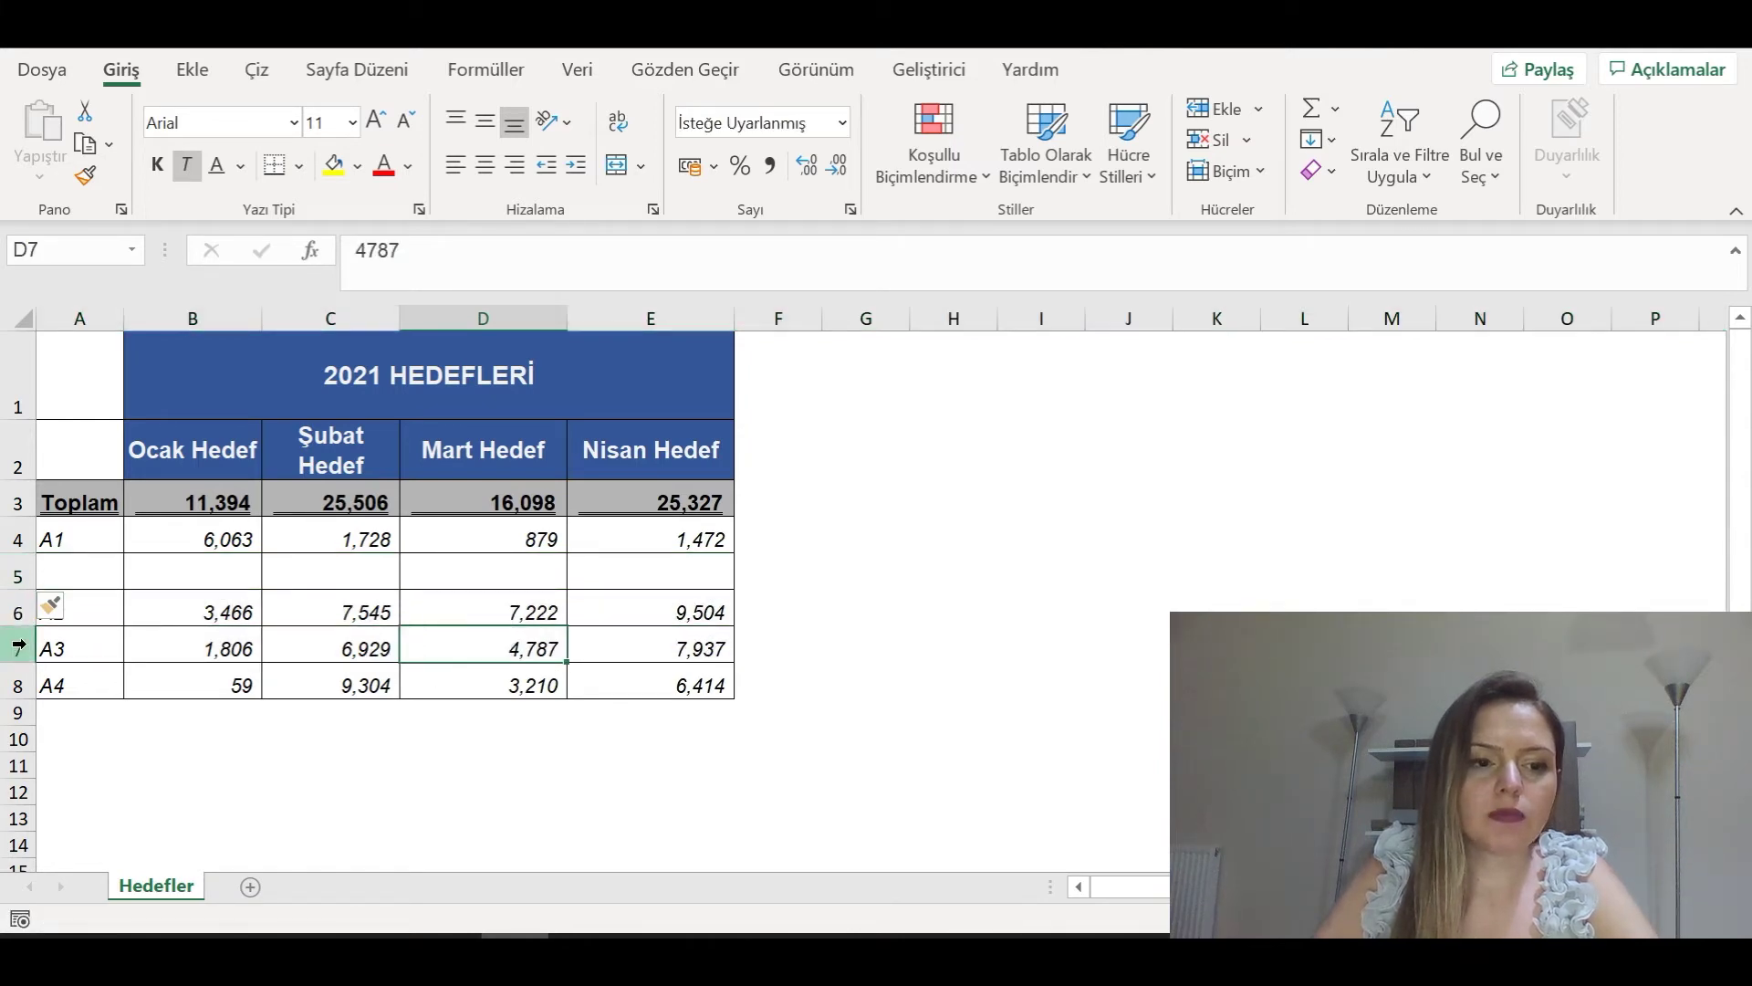
{"action": "left_click_drag", "start_coordinate": [19, 645], "coordinate": [18, 715]}
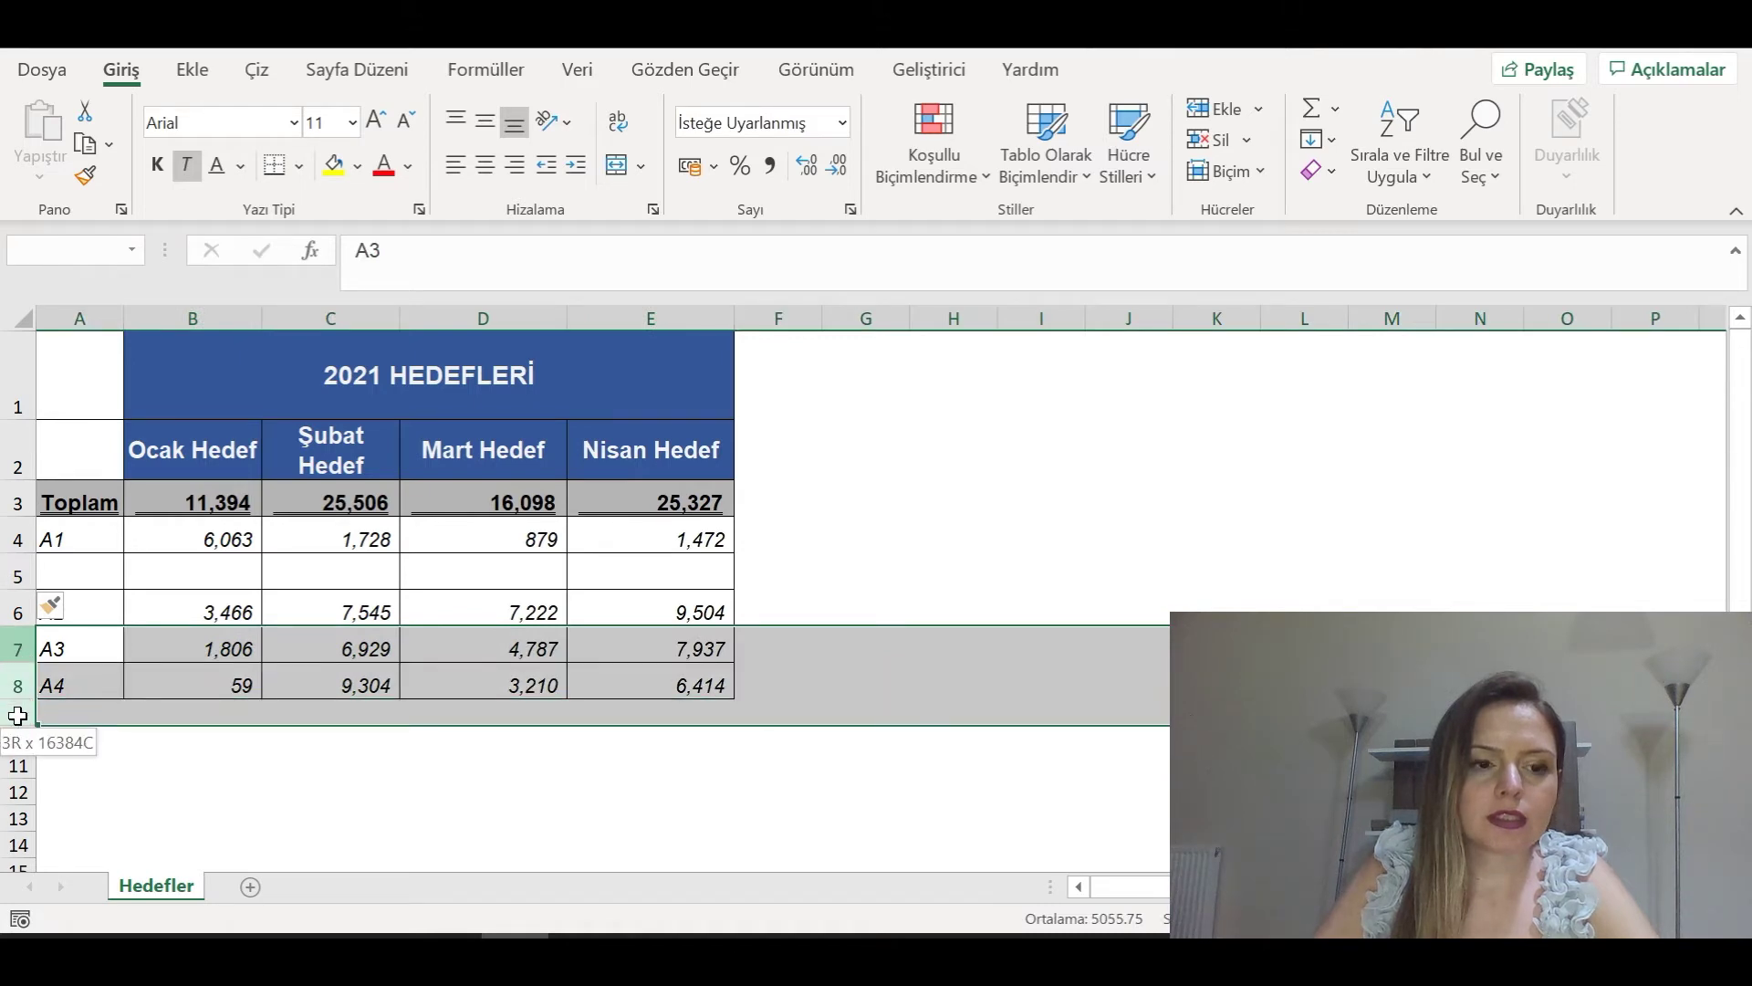
{"action": "right_click", "coordinate": [19, 691]}
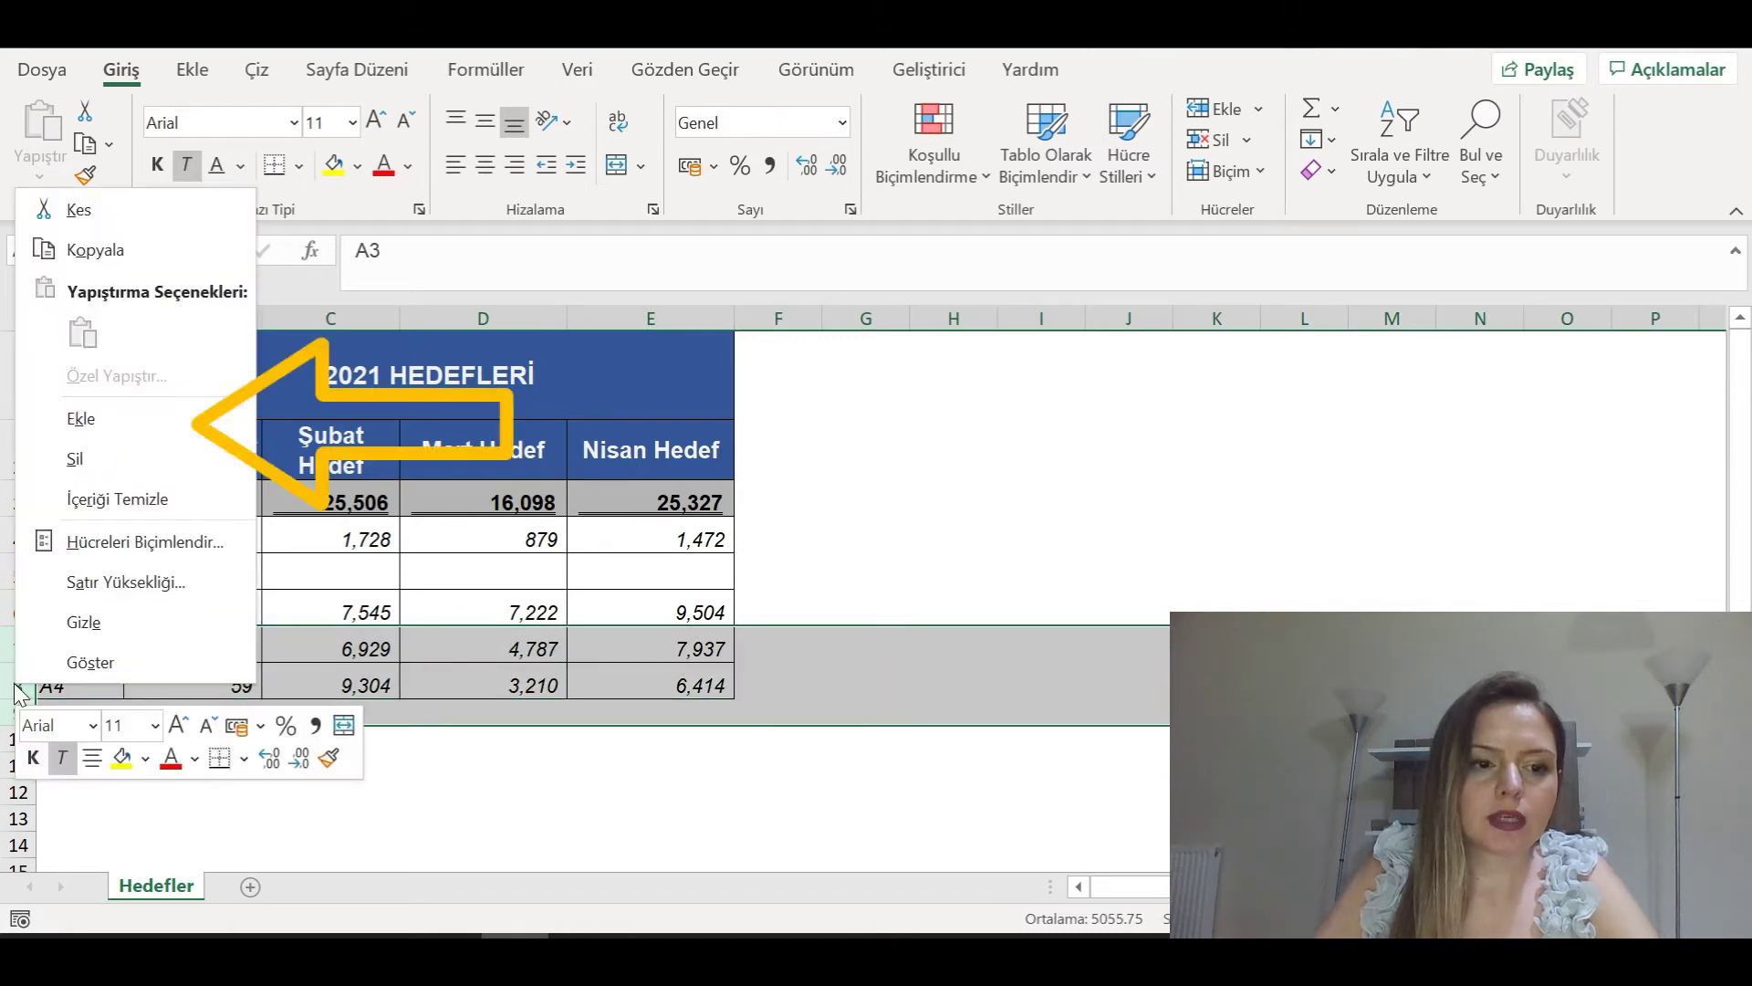
{"action": "left_click", "coordinate": [82, 418]}
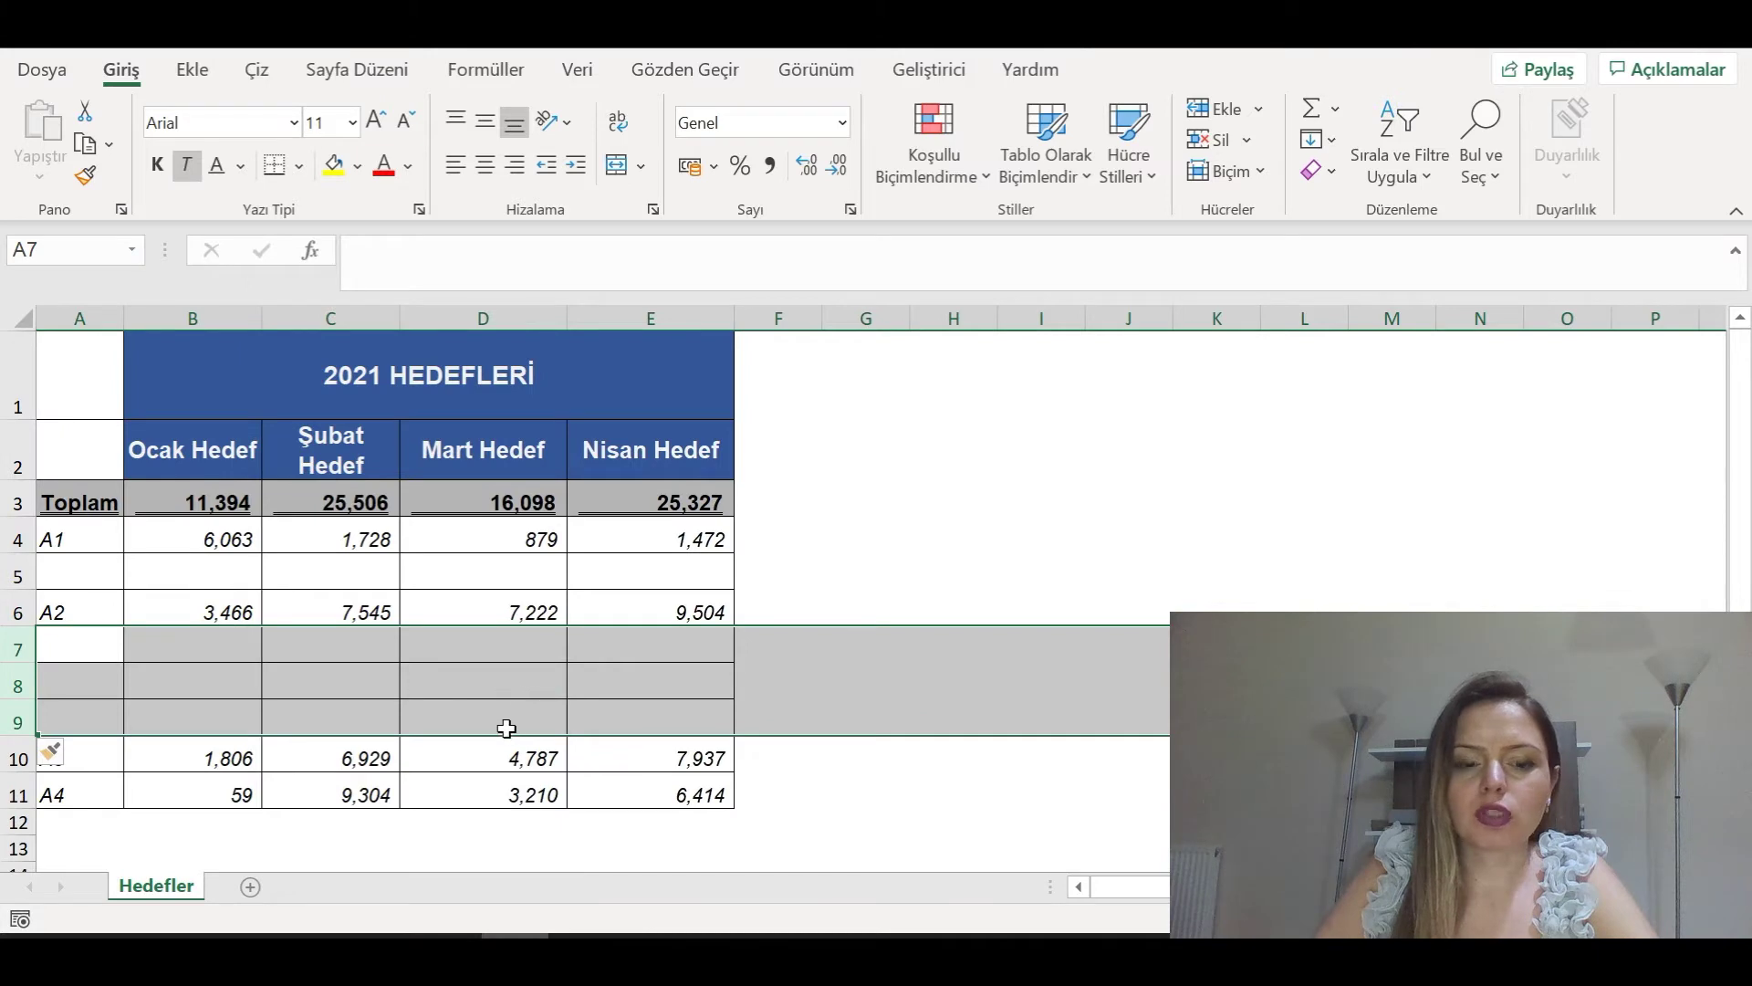
Delete blank row 8 through the row header menu.
{"action": "left_click", "coordinate": [541, 678]}
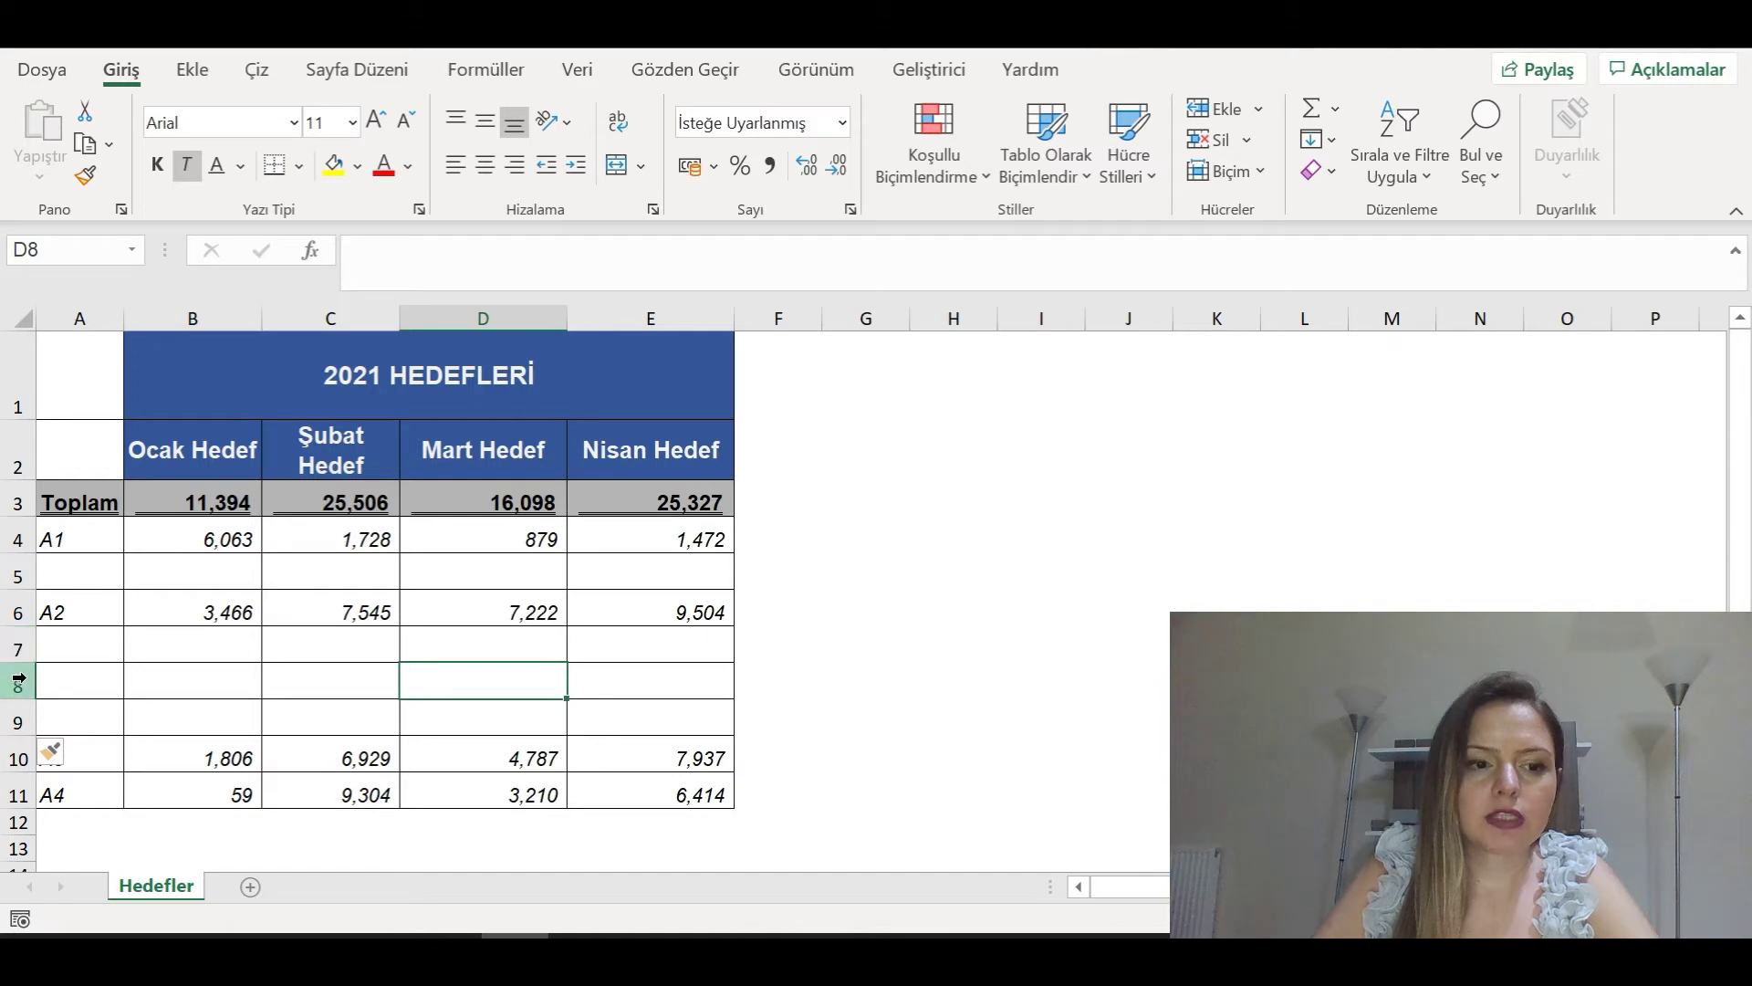
{"action": "left_click", "coordinate": [18, 680]}
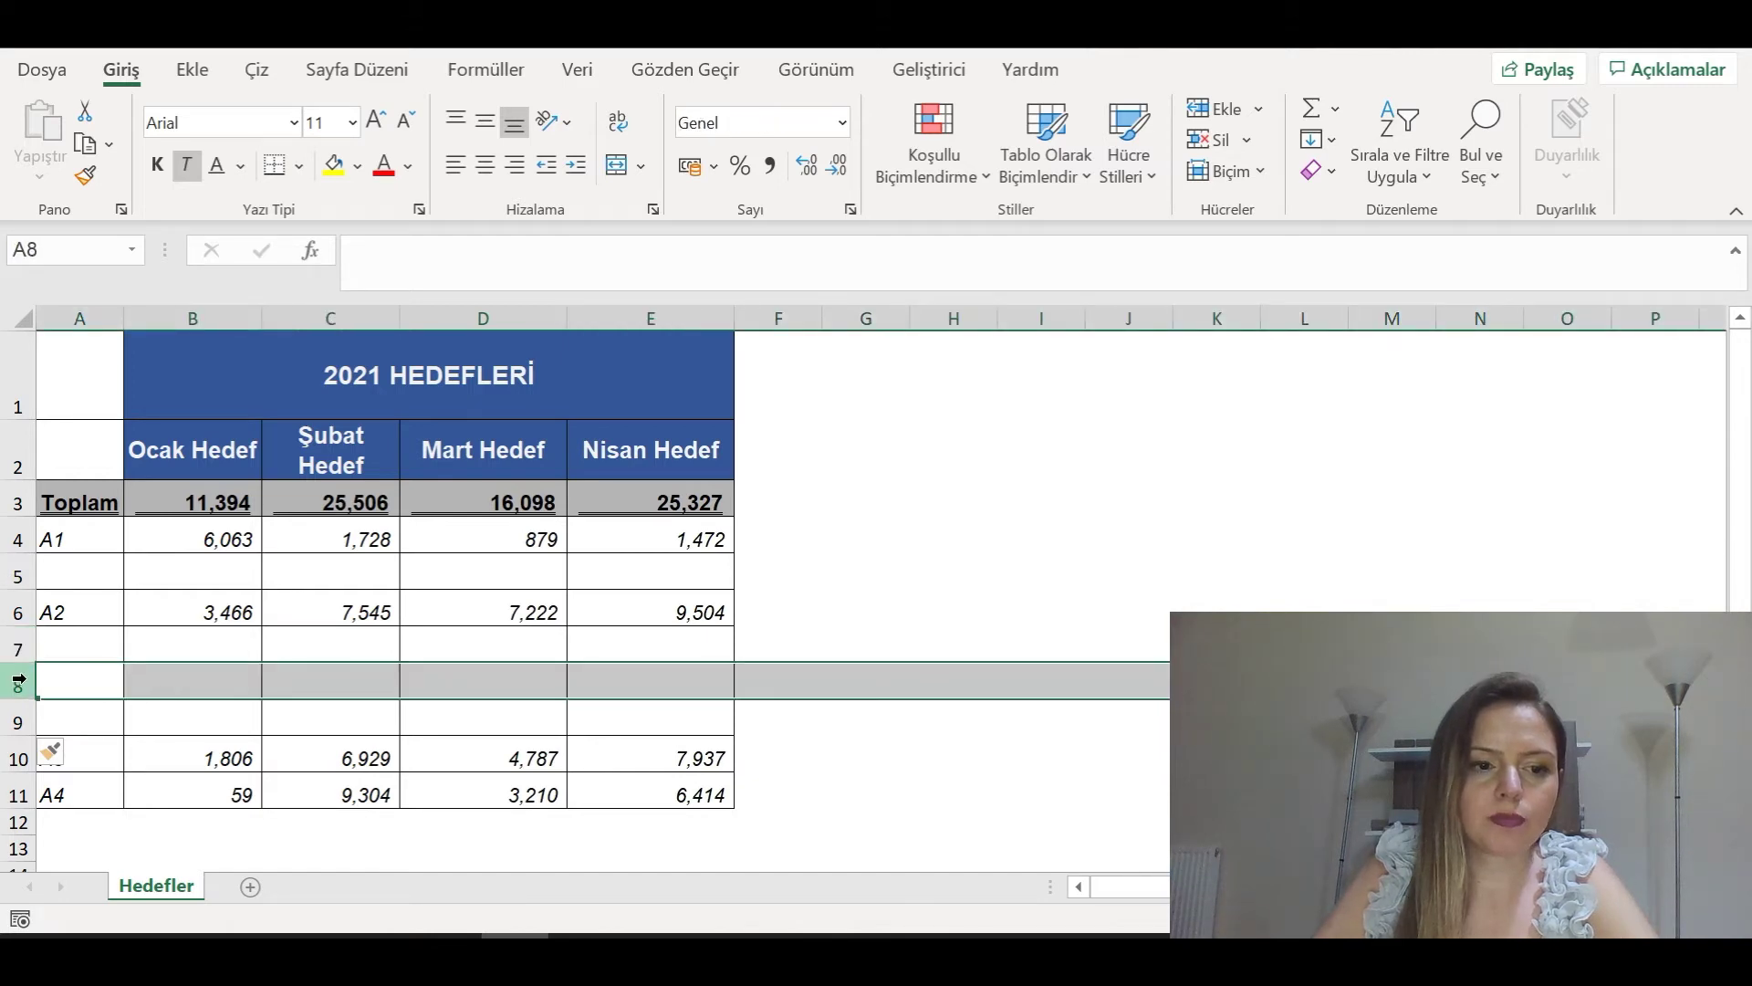
{"action": "right_click", "coordinate": [18, 680]}
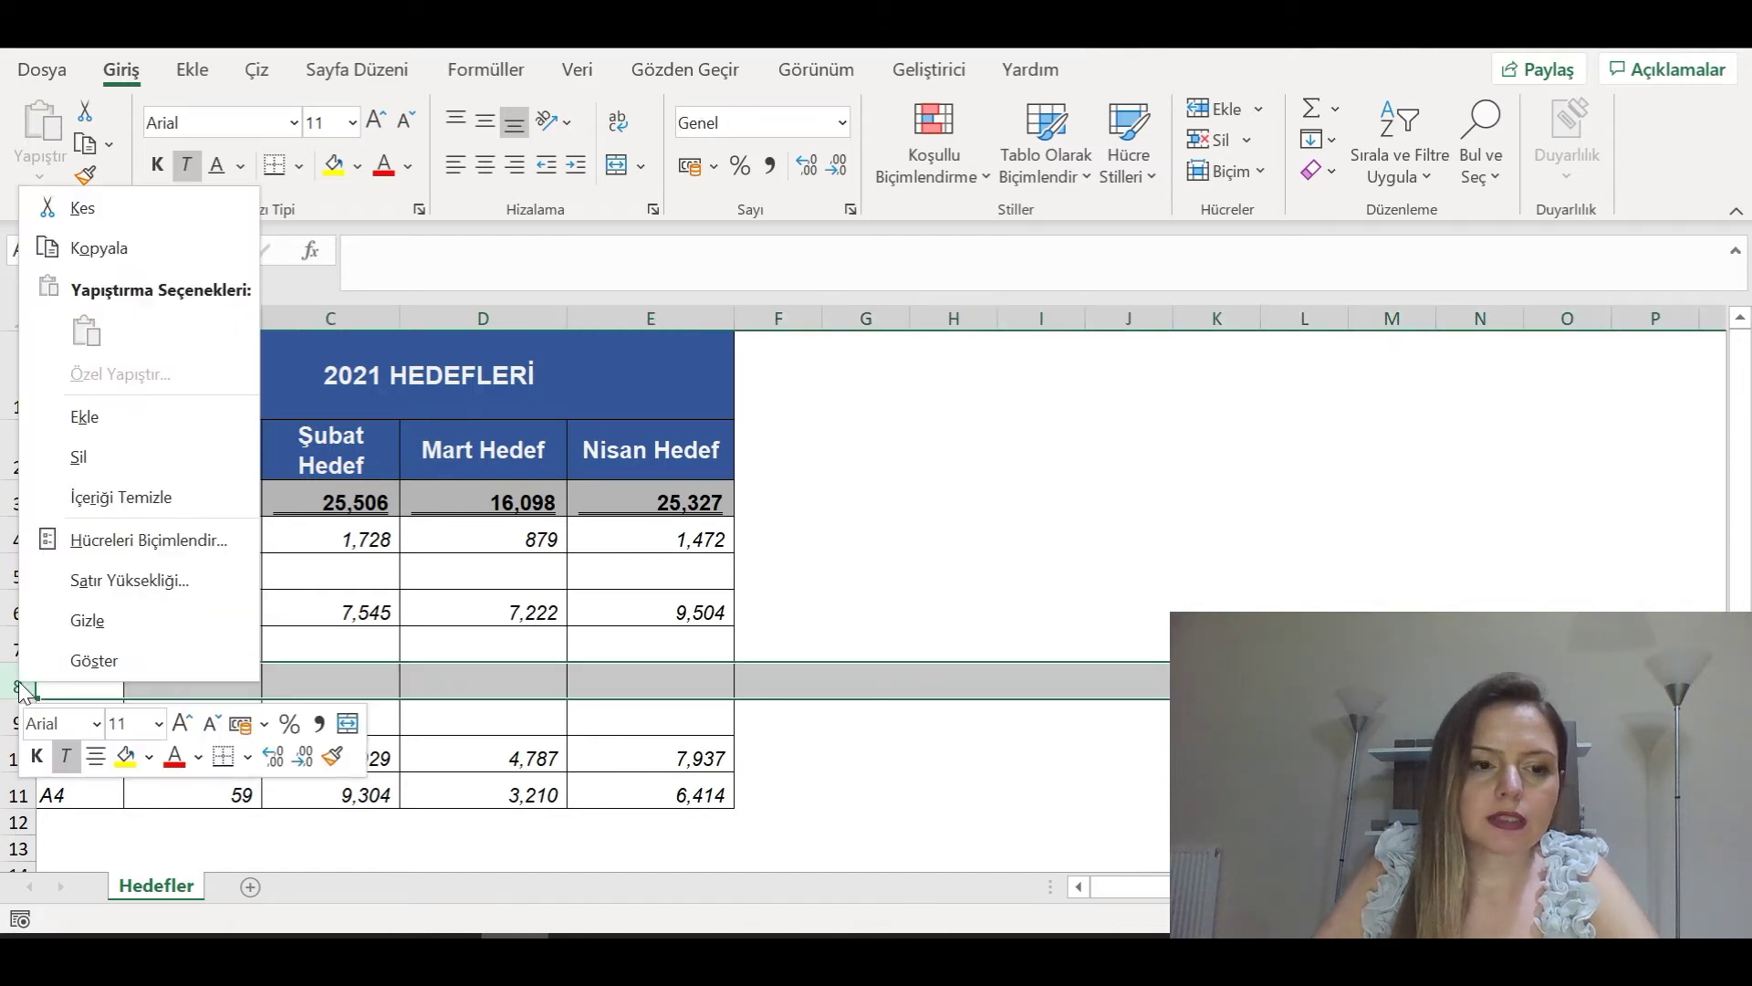
{"action": "left_click", "coordinate": [106, 462]}
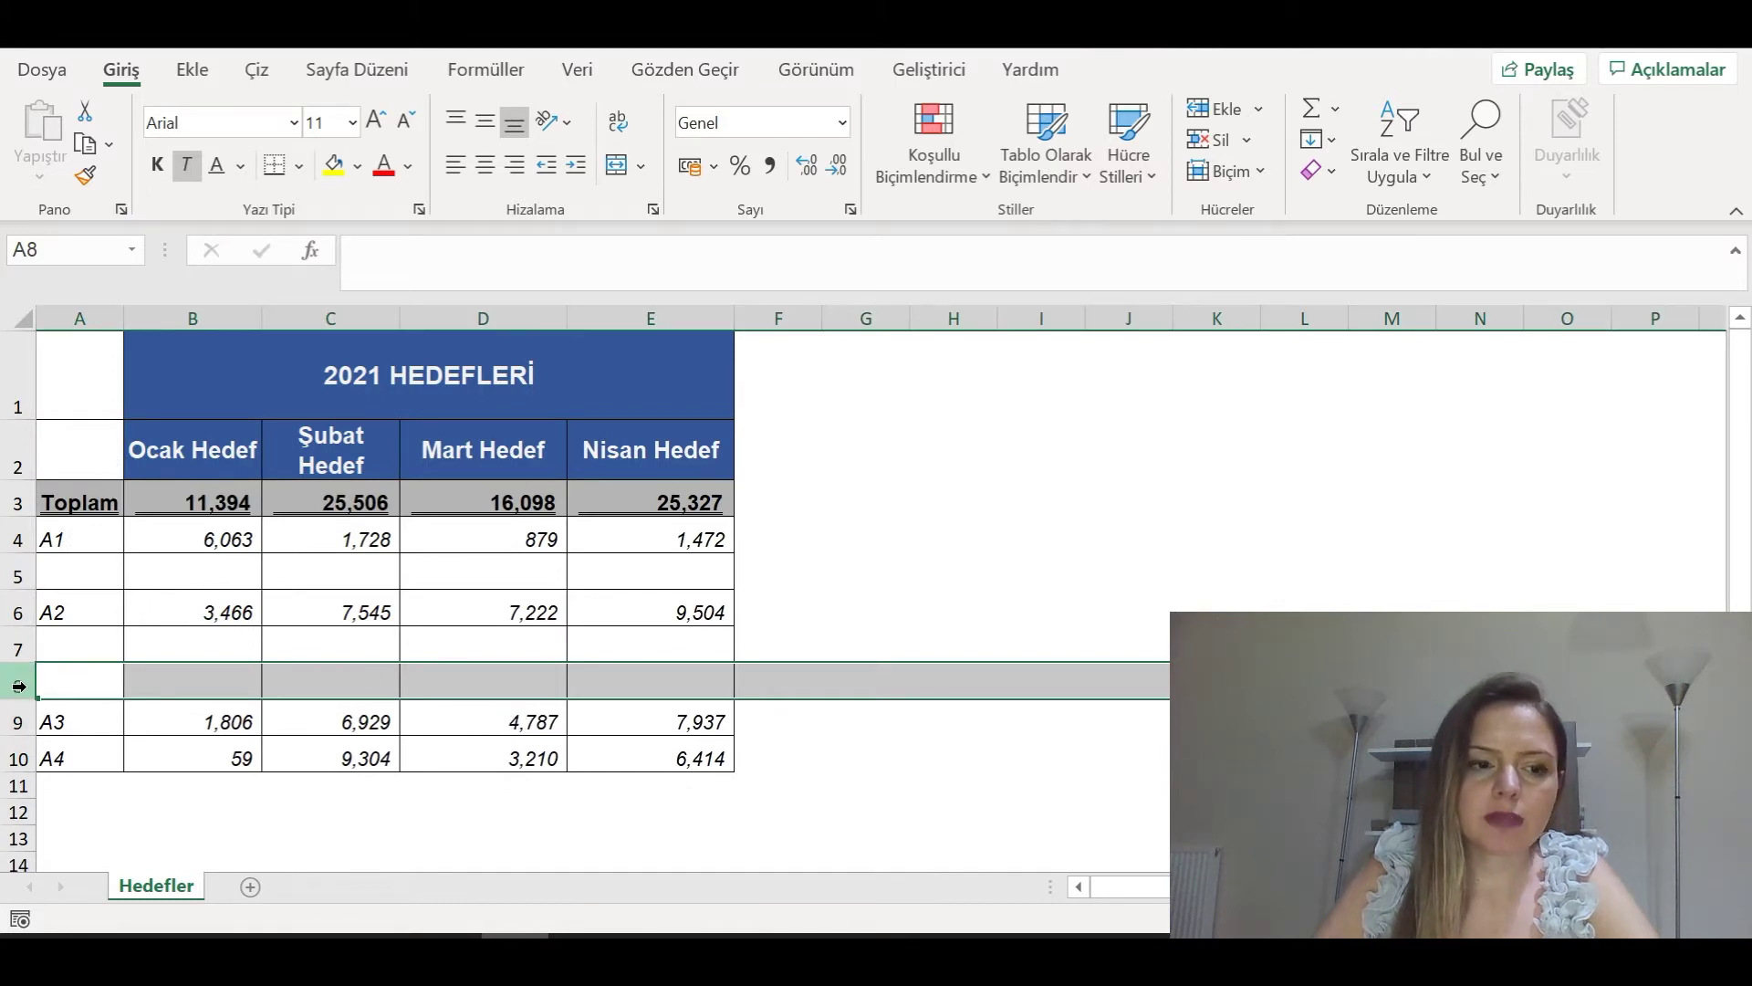
Delete blank rows 7–8 and then row 5 with the Home Sil command.
{"action": "left_click_drag", "start_coordinate": [18, 683], "coordinate": [18, 647]}
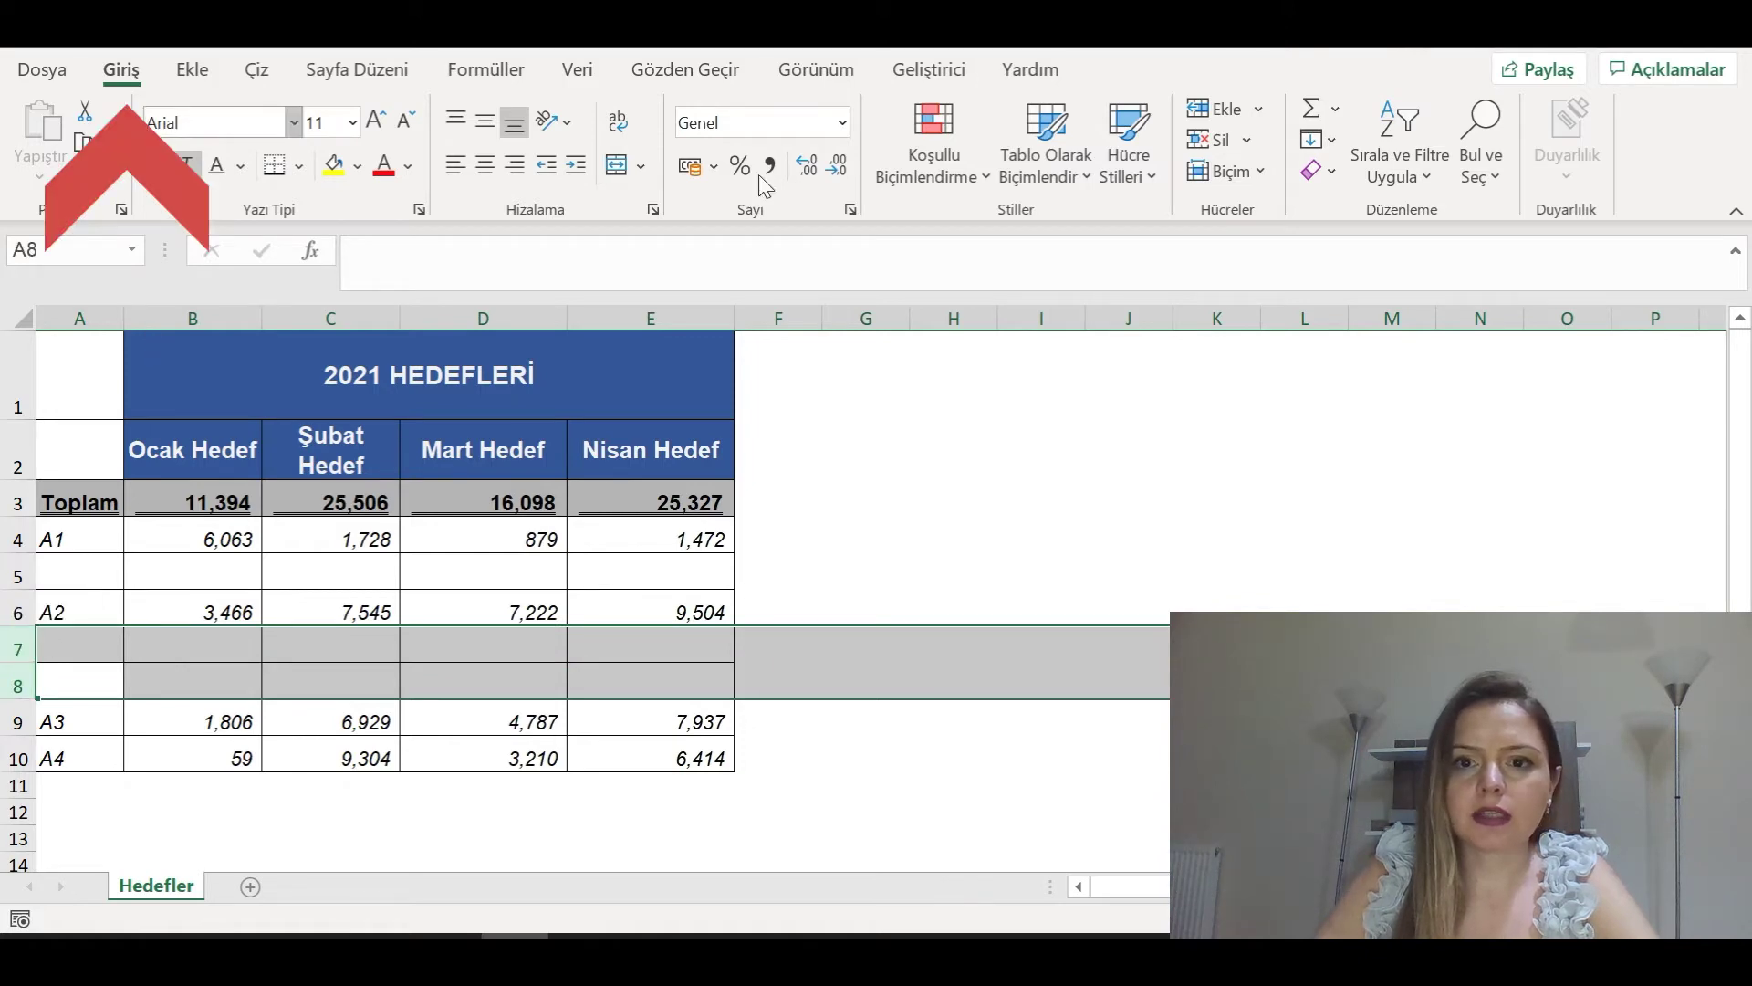
{"action": "left_click", "coordinate": [1218, 141]}
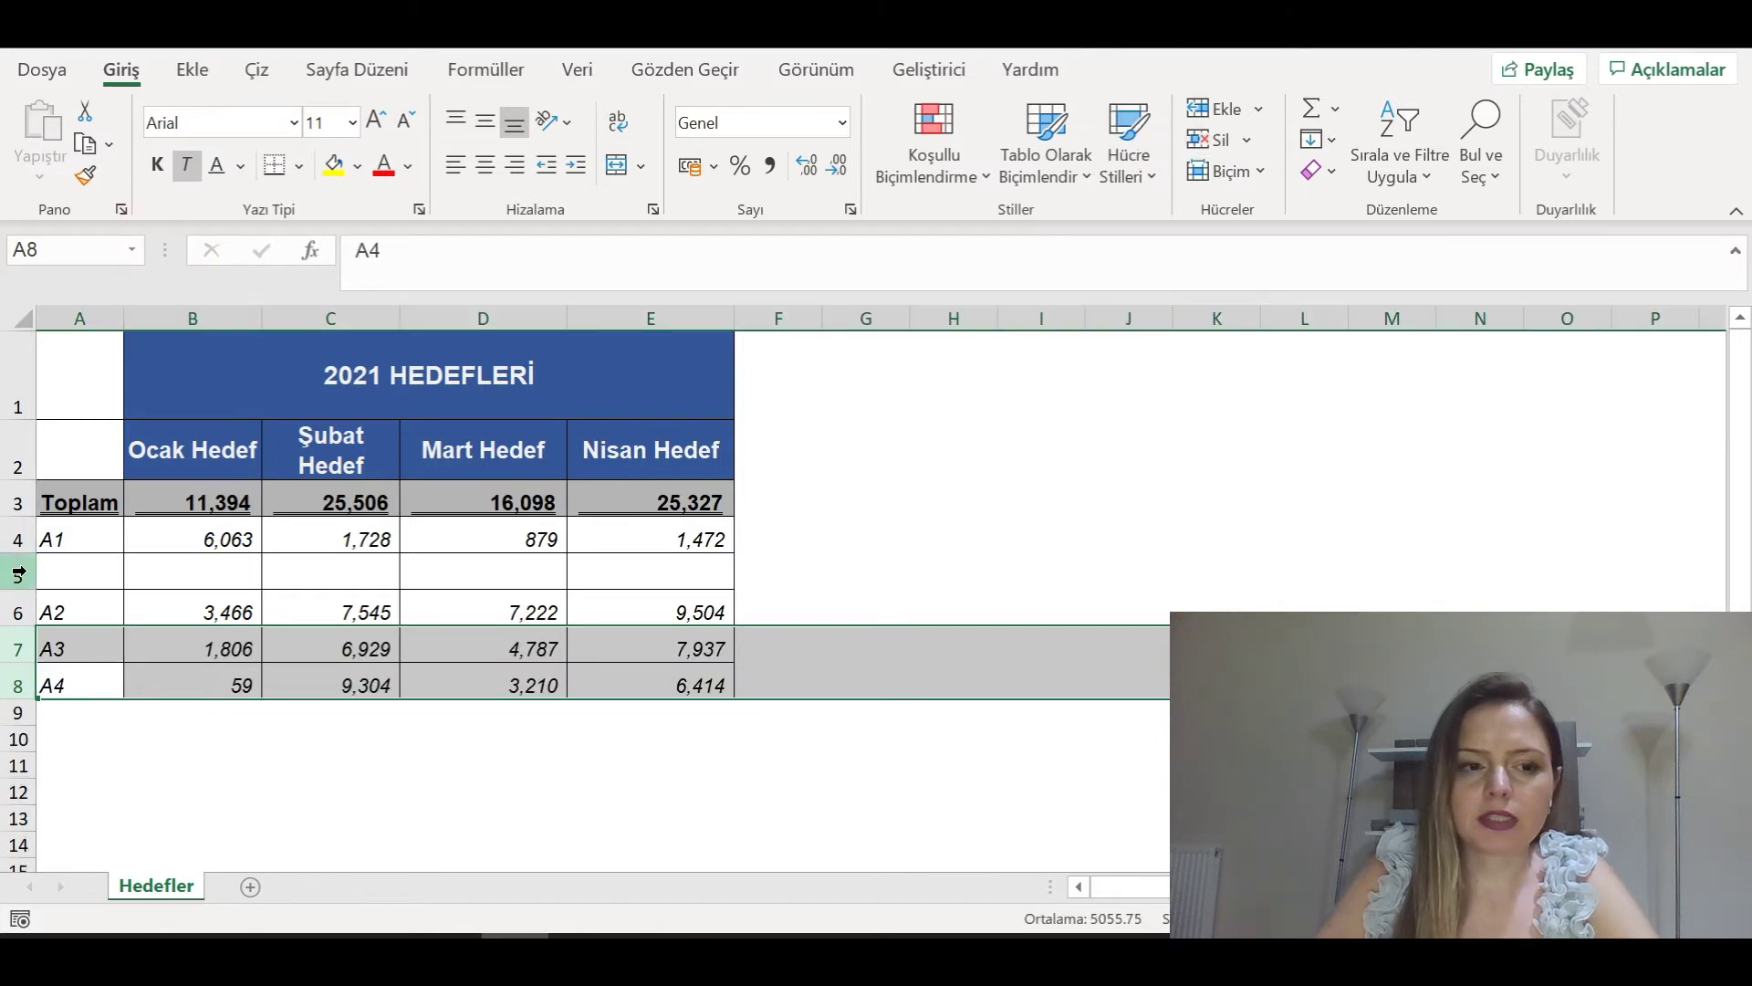
{"action": "left_click", "coordinate": [18, 572]}
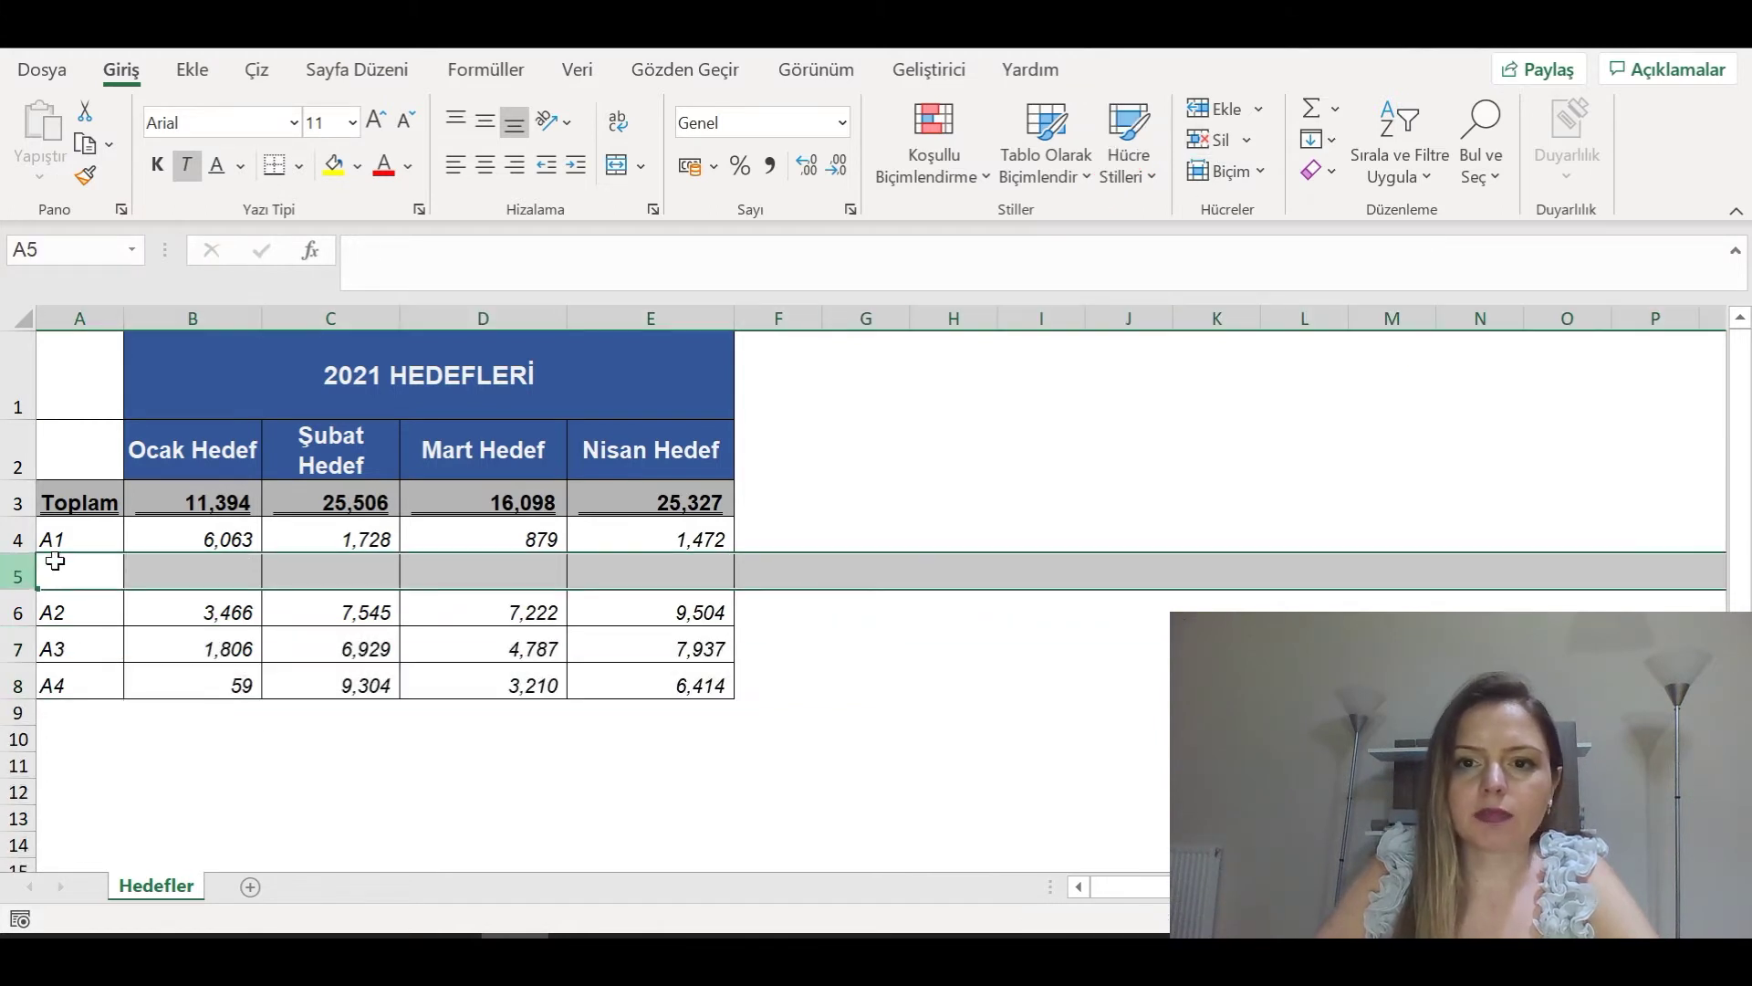
{"action": "left_click", "coordinate": [1208, 141]}
{"action": "left_click", "coordinate": [650, 539]}
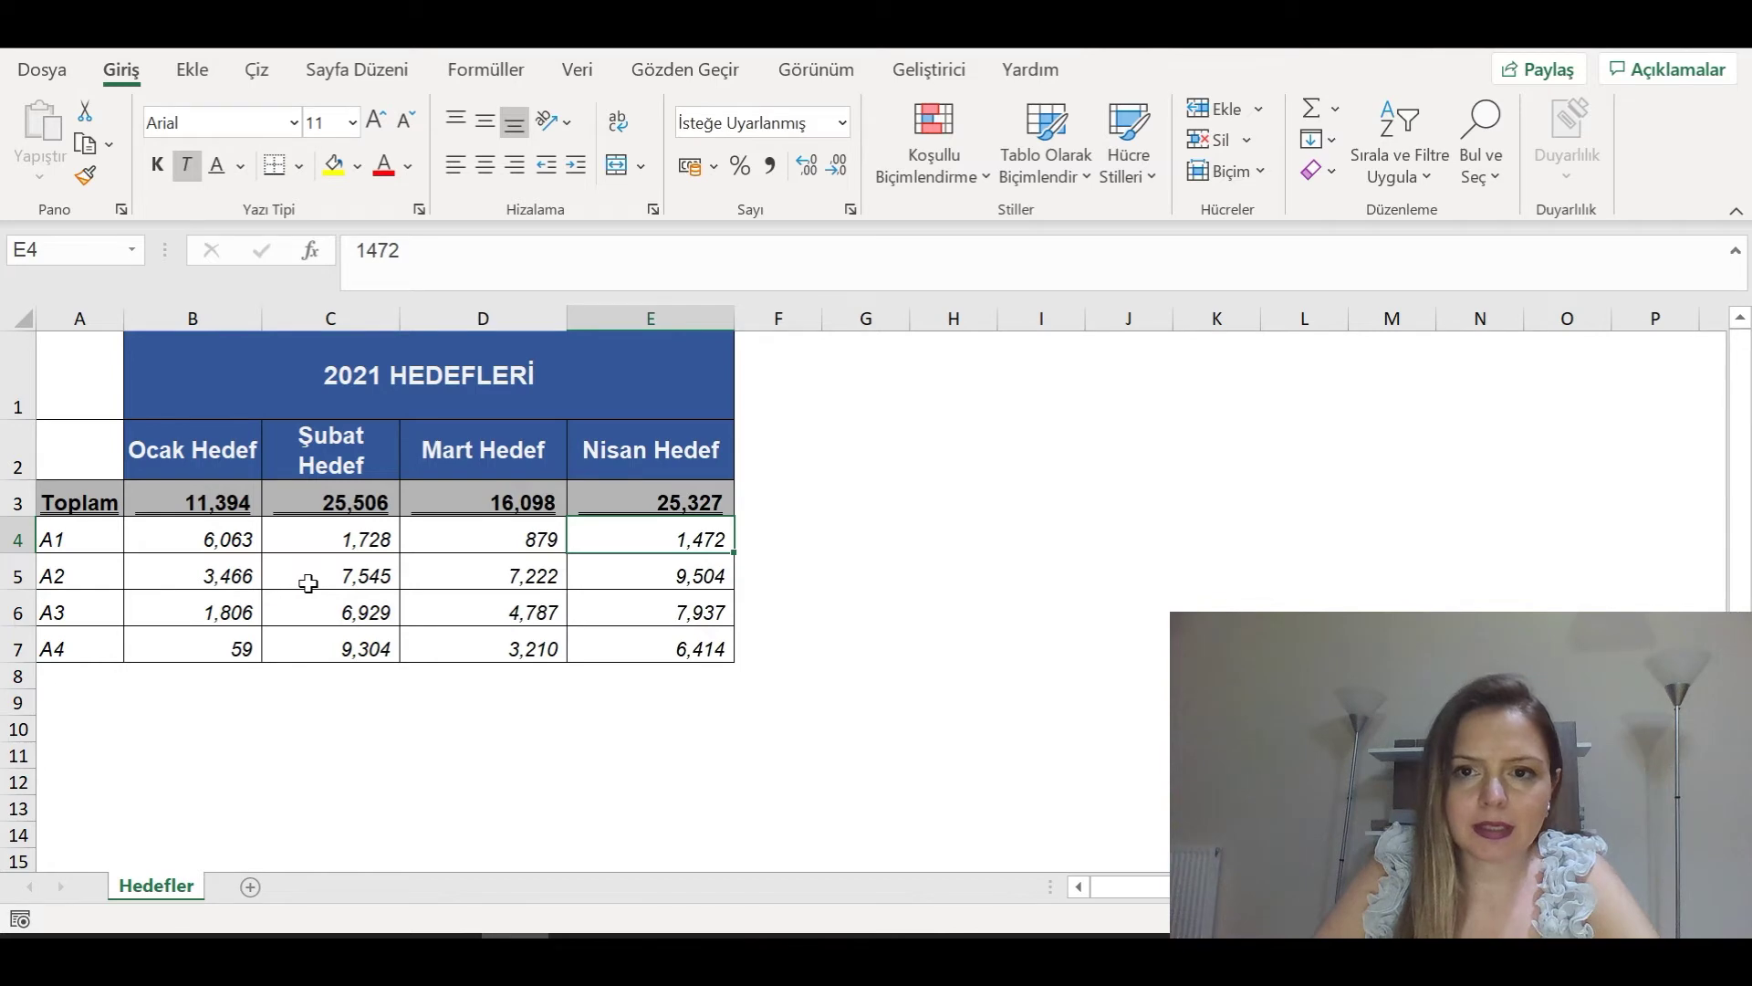
Insert a blank cell at B4 with 'Hücreleri aşağı sürükle', moving Ocak Hedef values to B5:B8.
{"action": "left_click", "coordinate": [194, 540]}
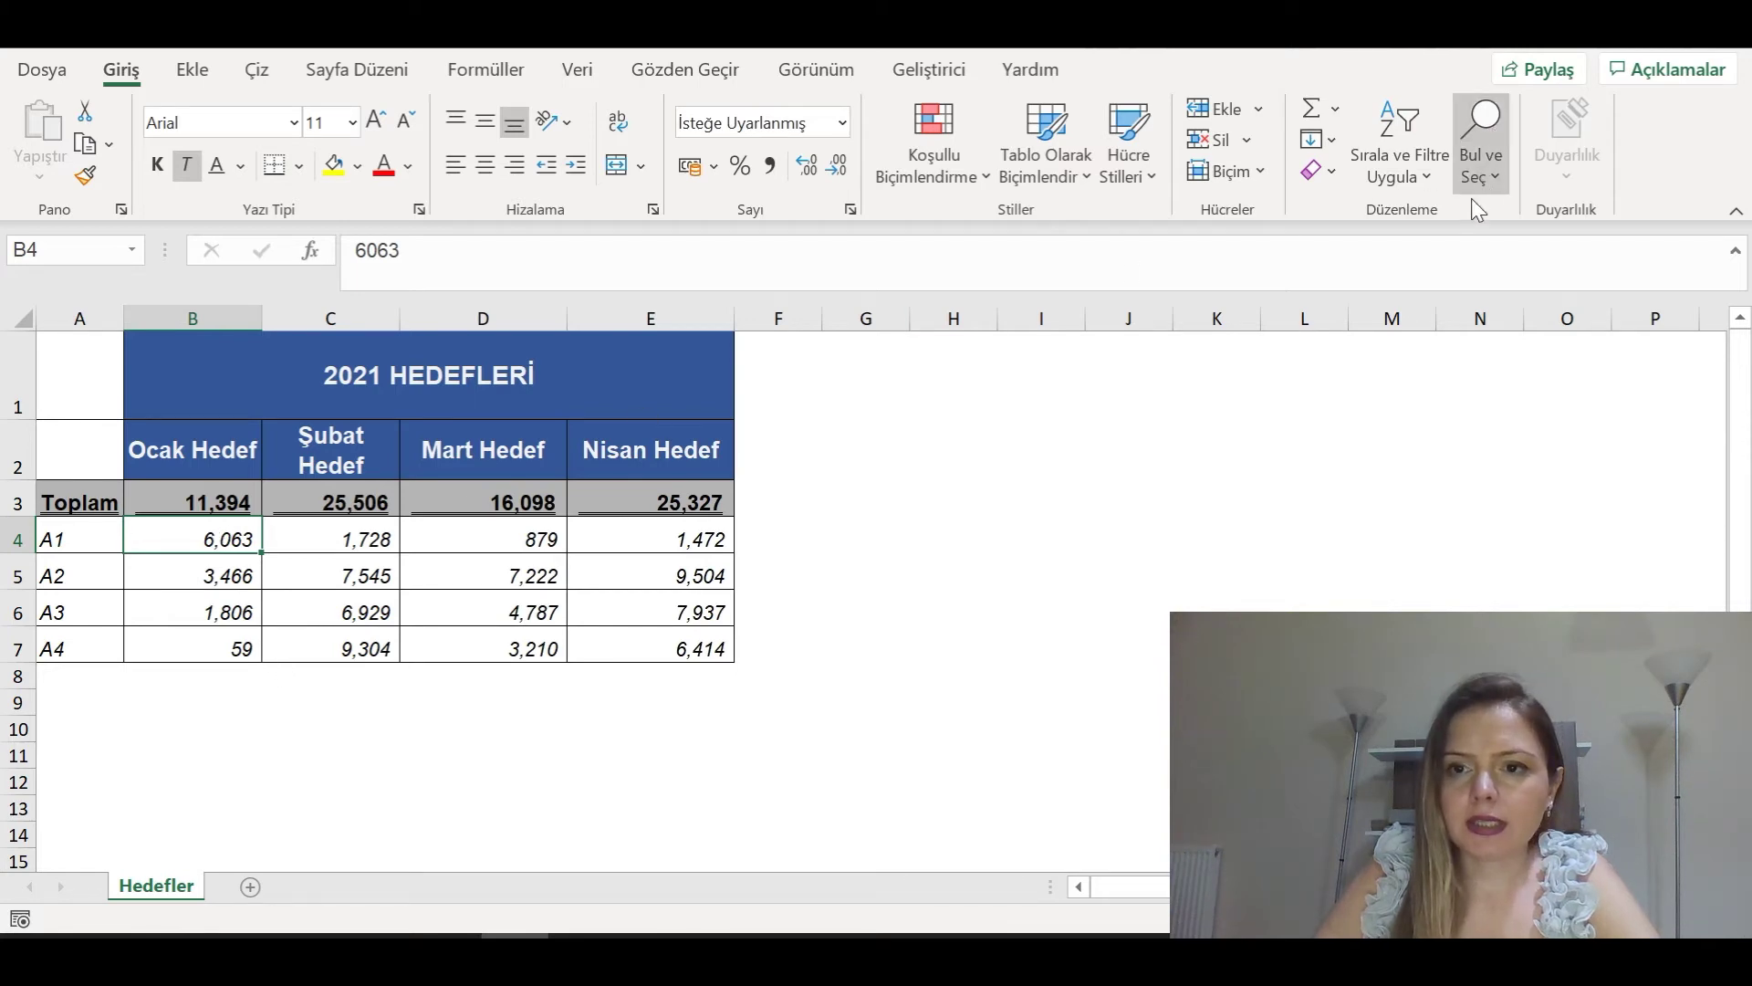
{"action": "left_click", "coordinate": [1258, 112]}
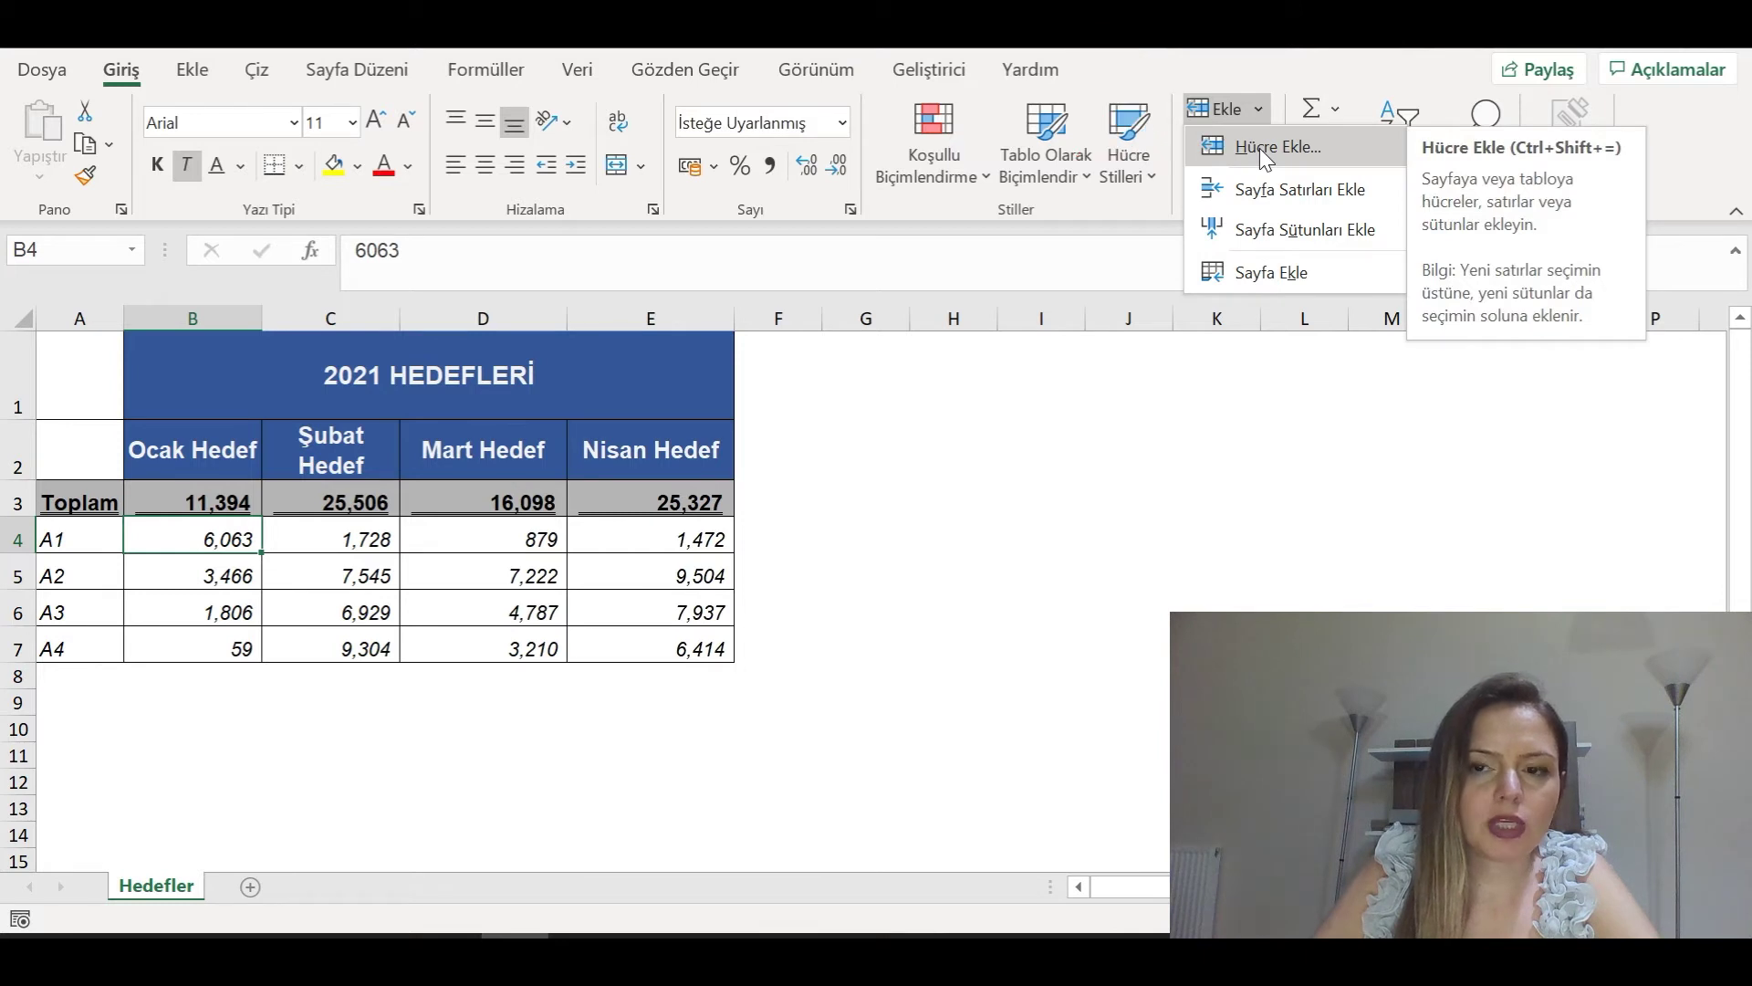
{"action": "left_click", "coordinate": [1260, 149]}
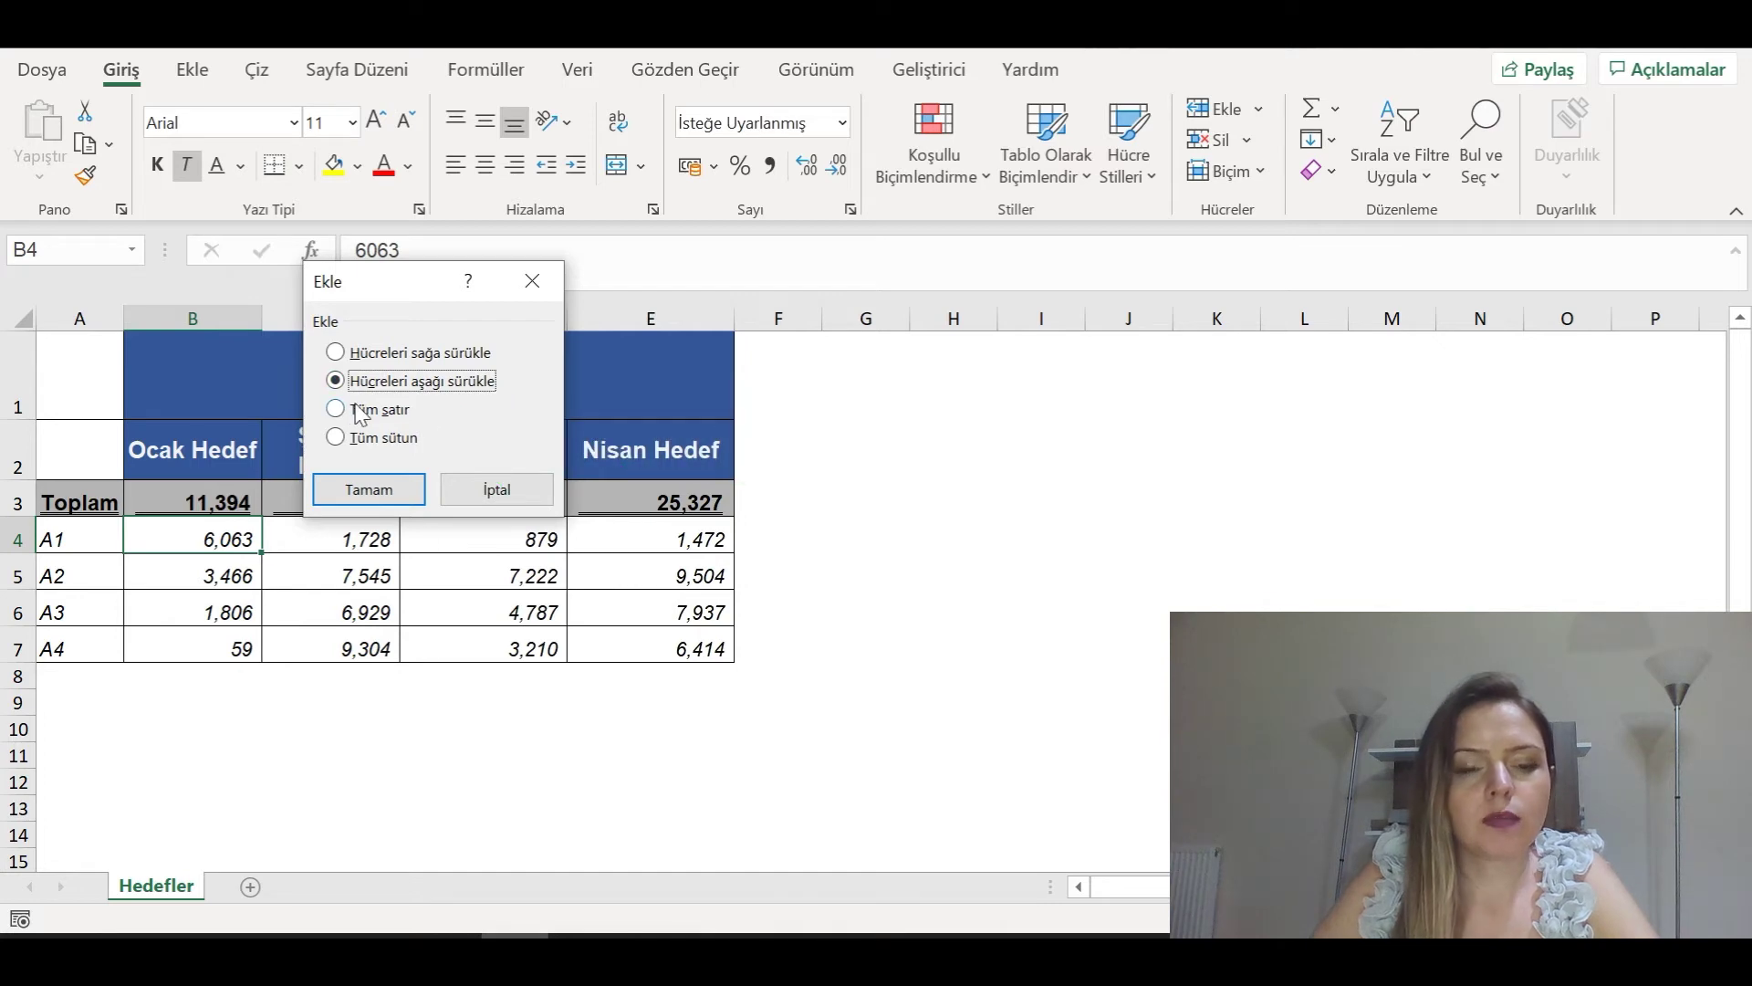
{"action": "left_click", "coordinate": [383, 494]}
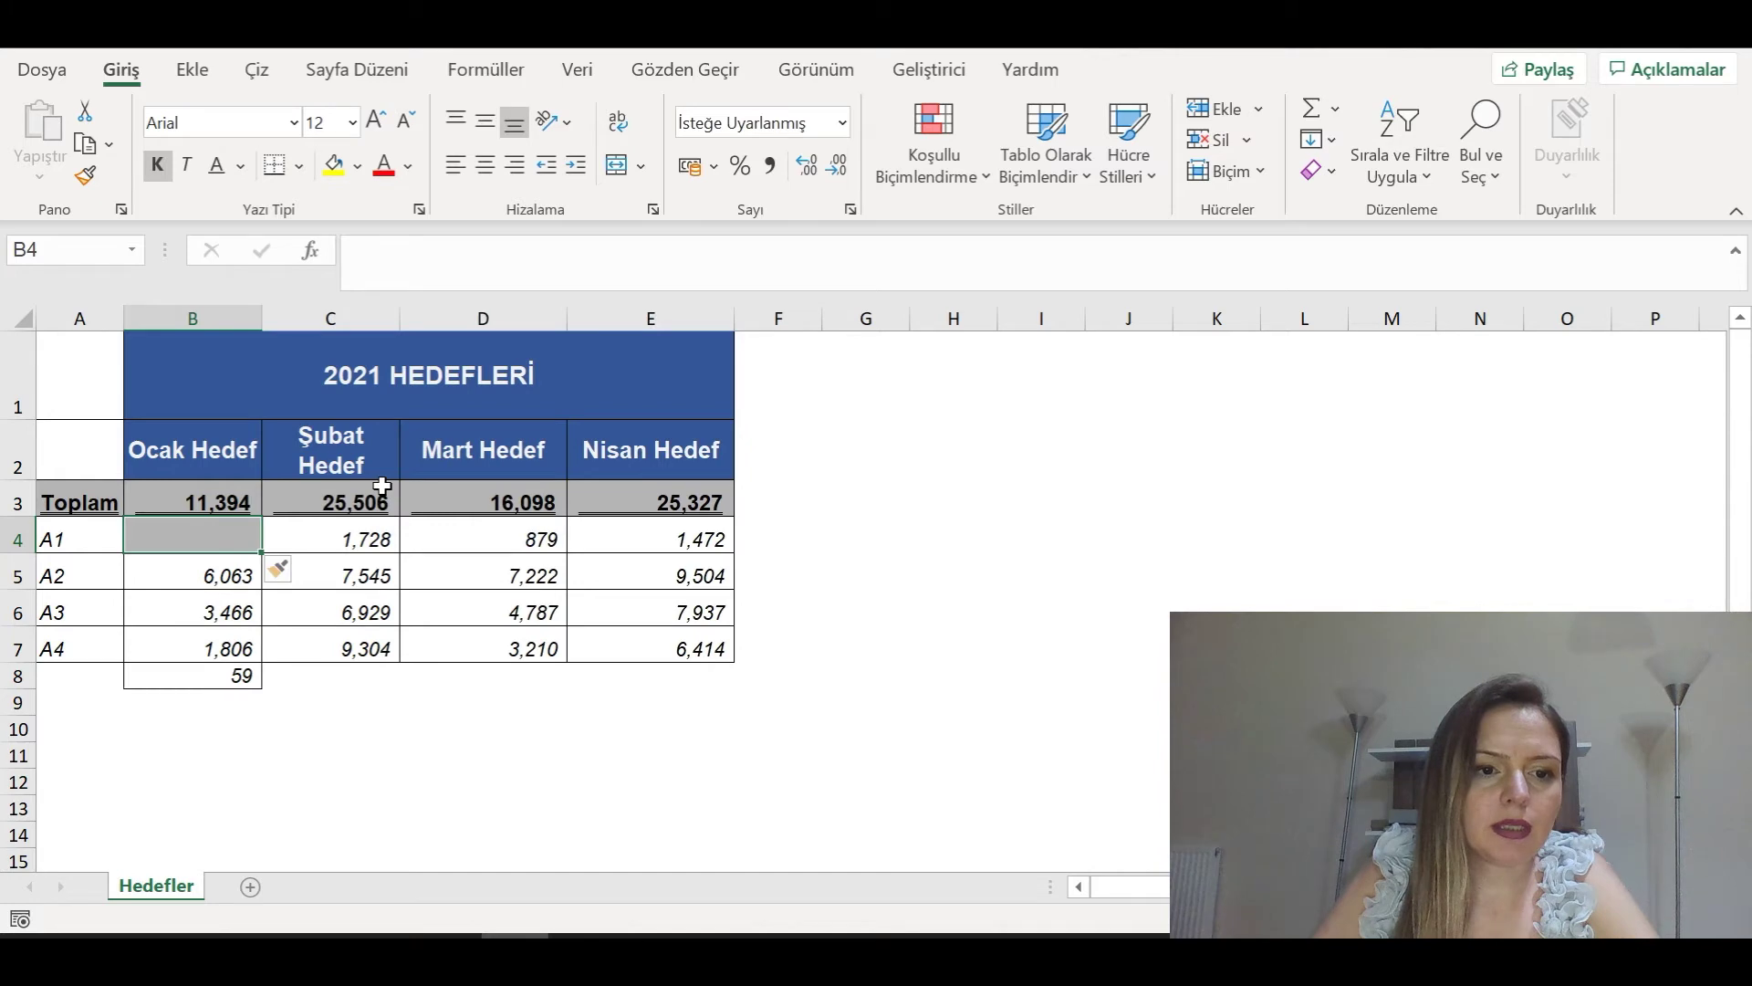
{"action": "left_click_drag", "start_coordinate": [223, 584], "coordinate": [210, 687]}
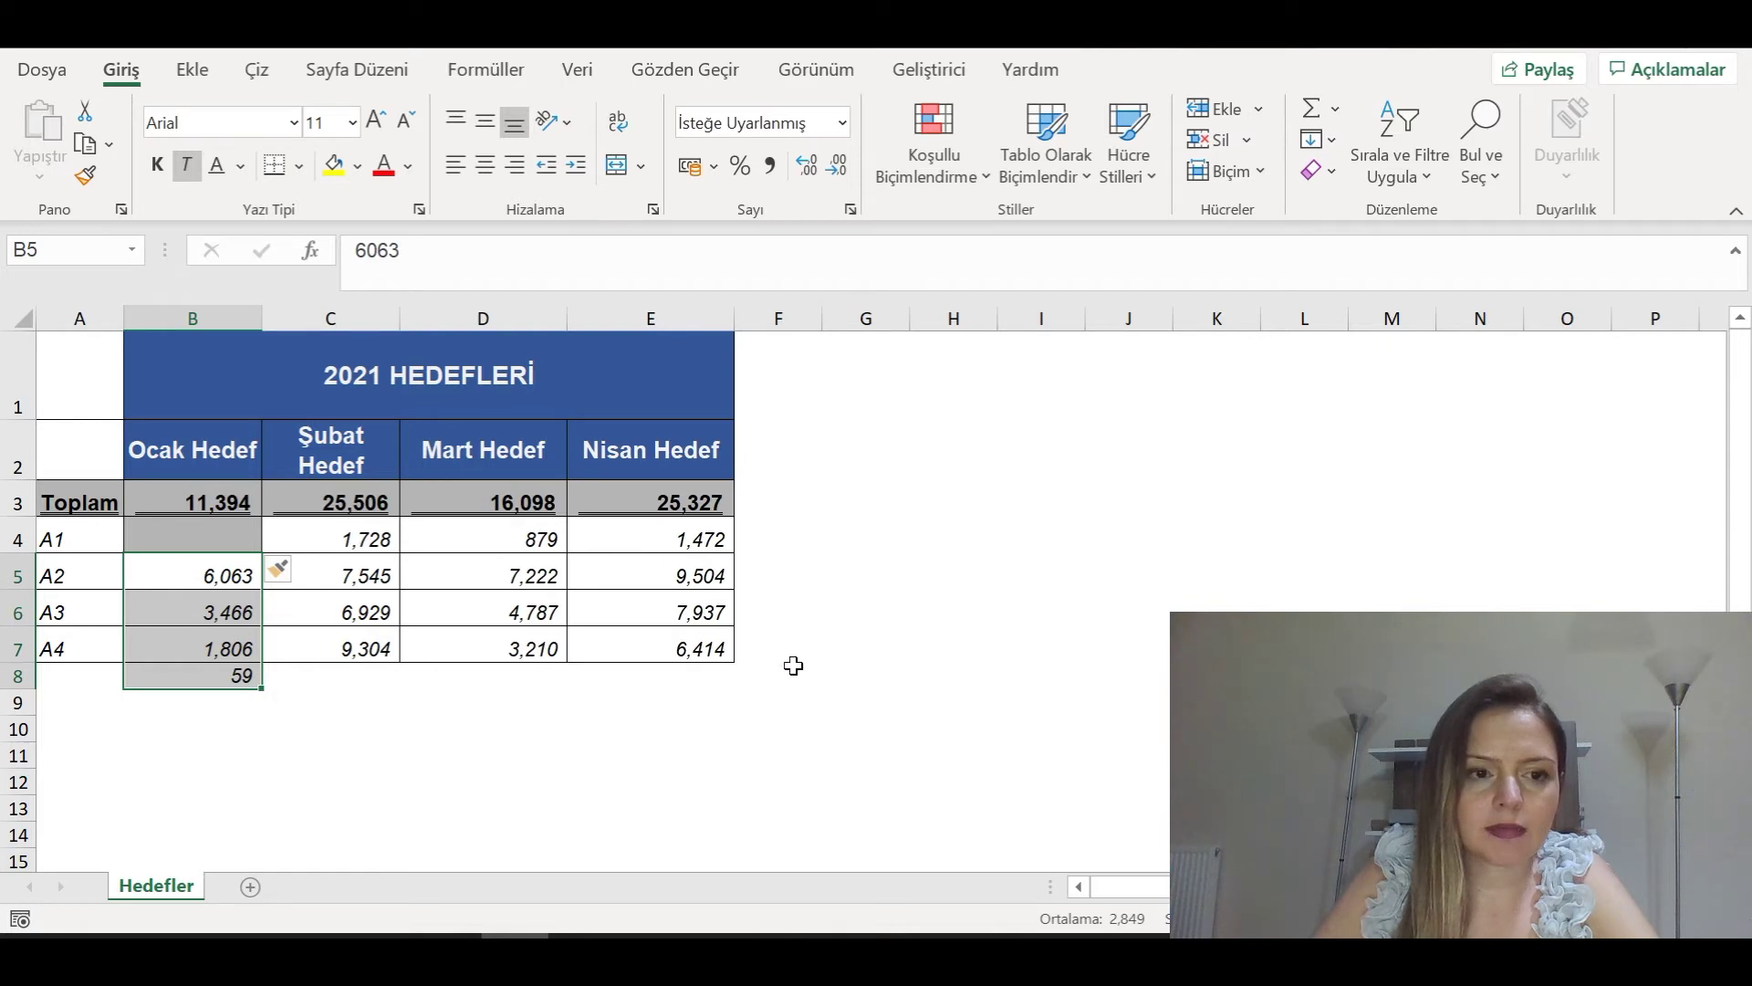
{"action": "left_click", "coordinate": [208, 539]}
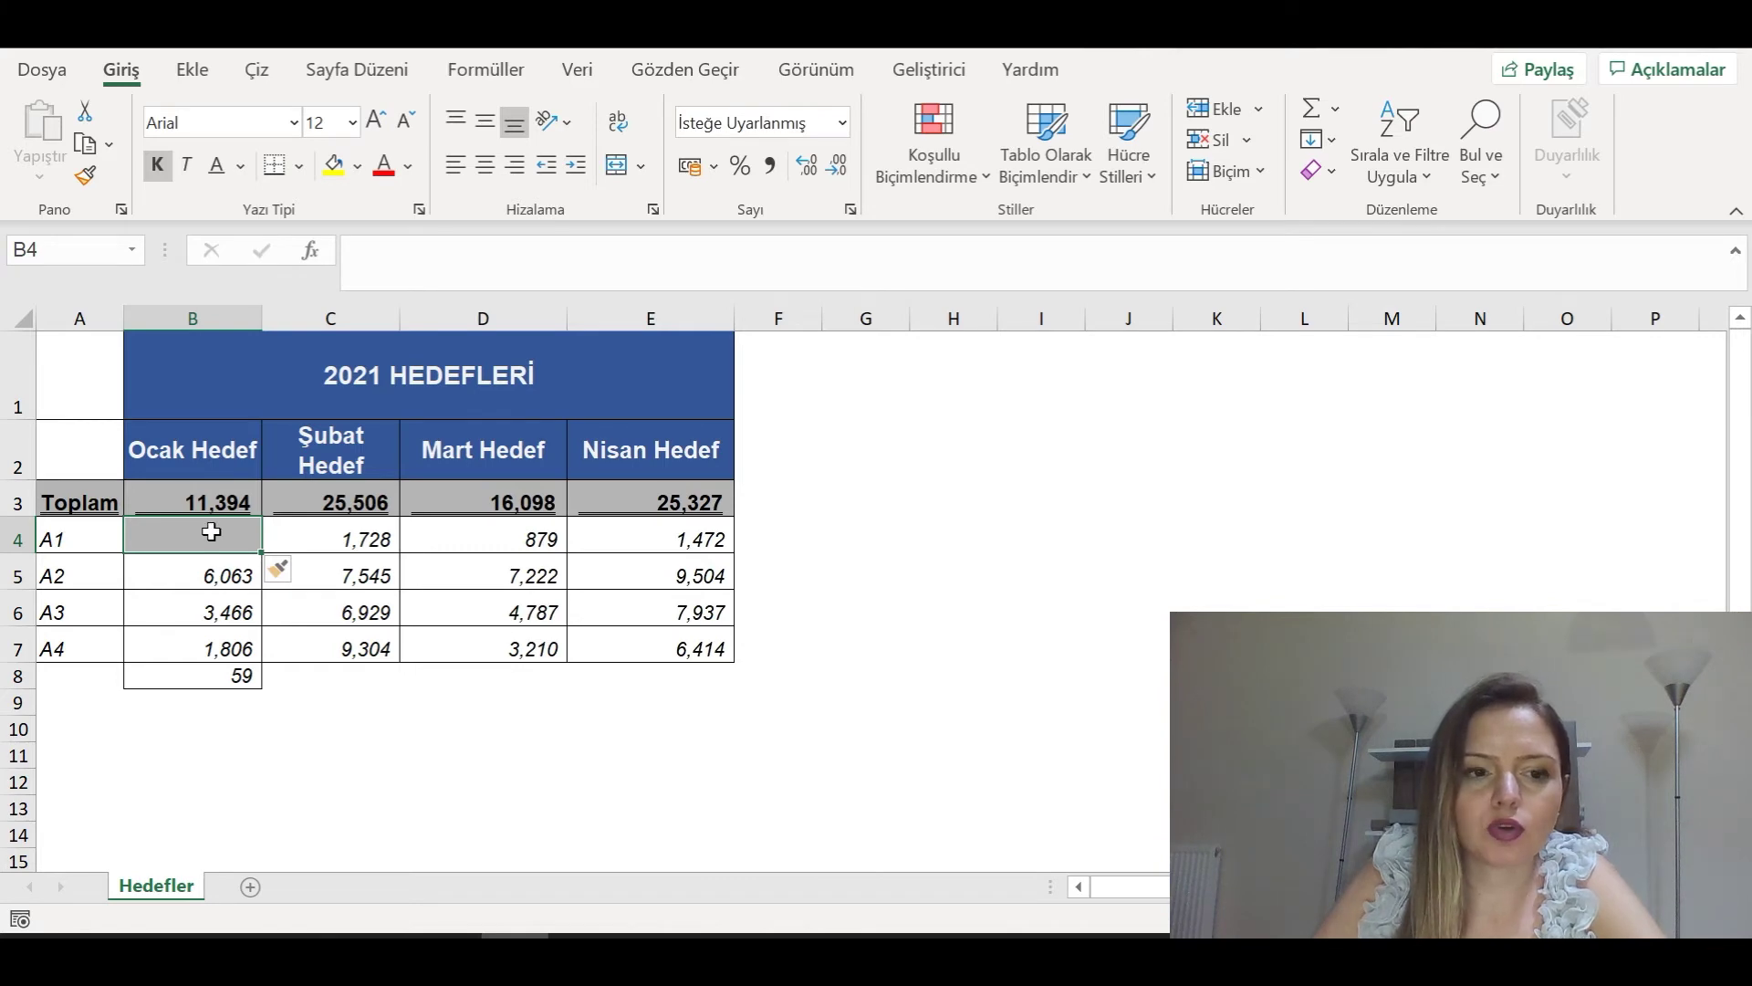
{"action": "key", "text": "Right"}
{"action": "key", "text": "Down"}
{"action": "key", "text": "Down"}
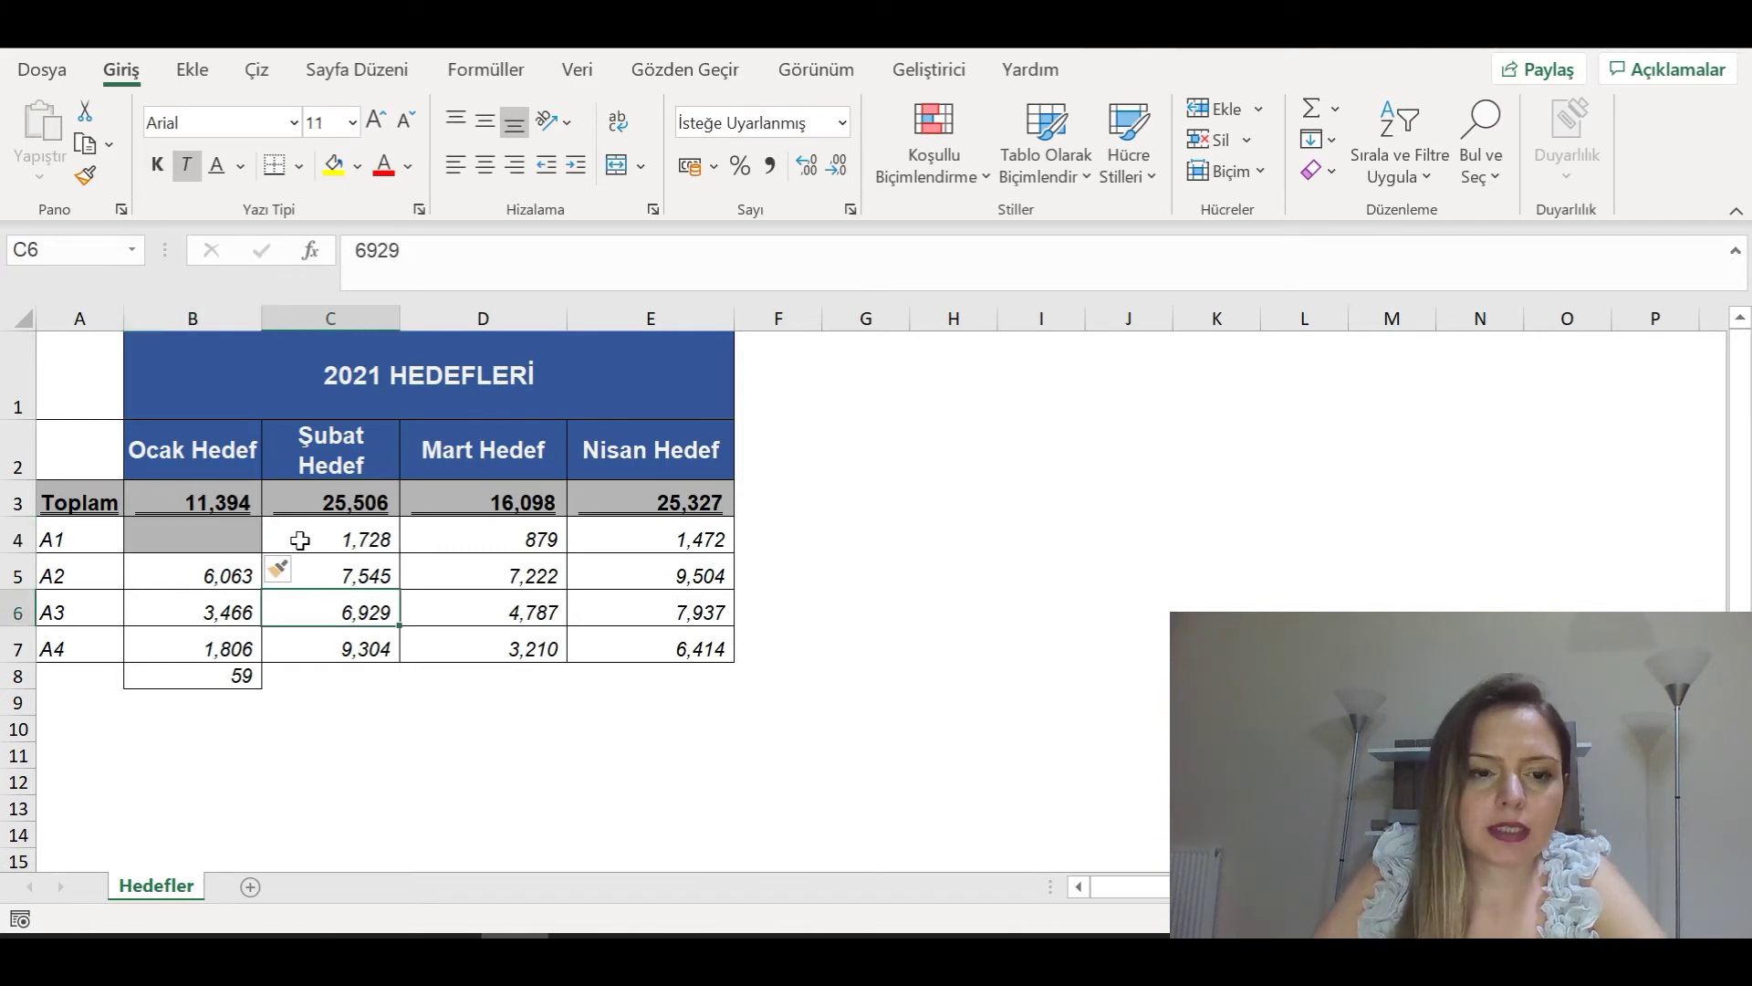
{"action": "left_click", "coordinate": [314, 539]}
Insert blank cells at C4:E4, shifting those columns' values down.
{"action": "left_click_drag", "start_coordinate": [351, 538], "coordinate": [695, 538]}
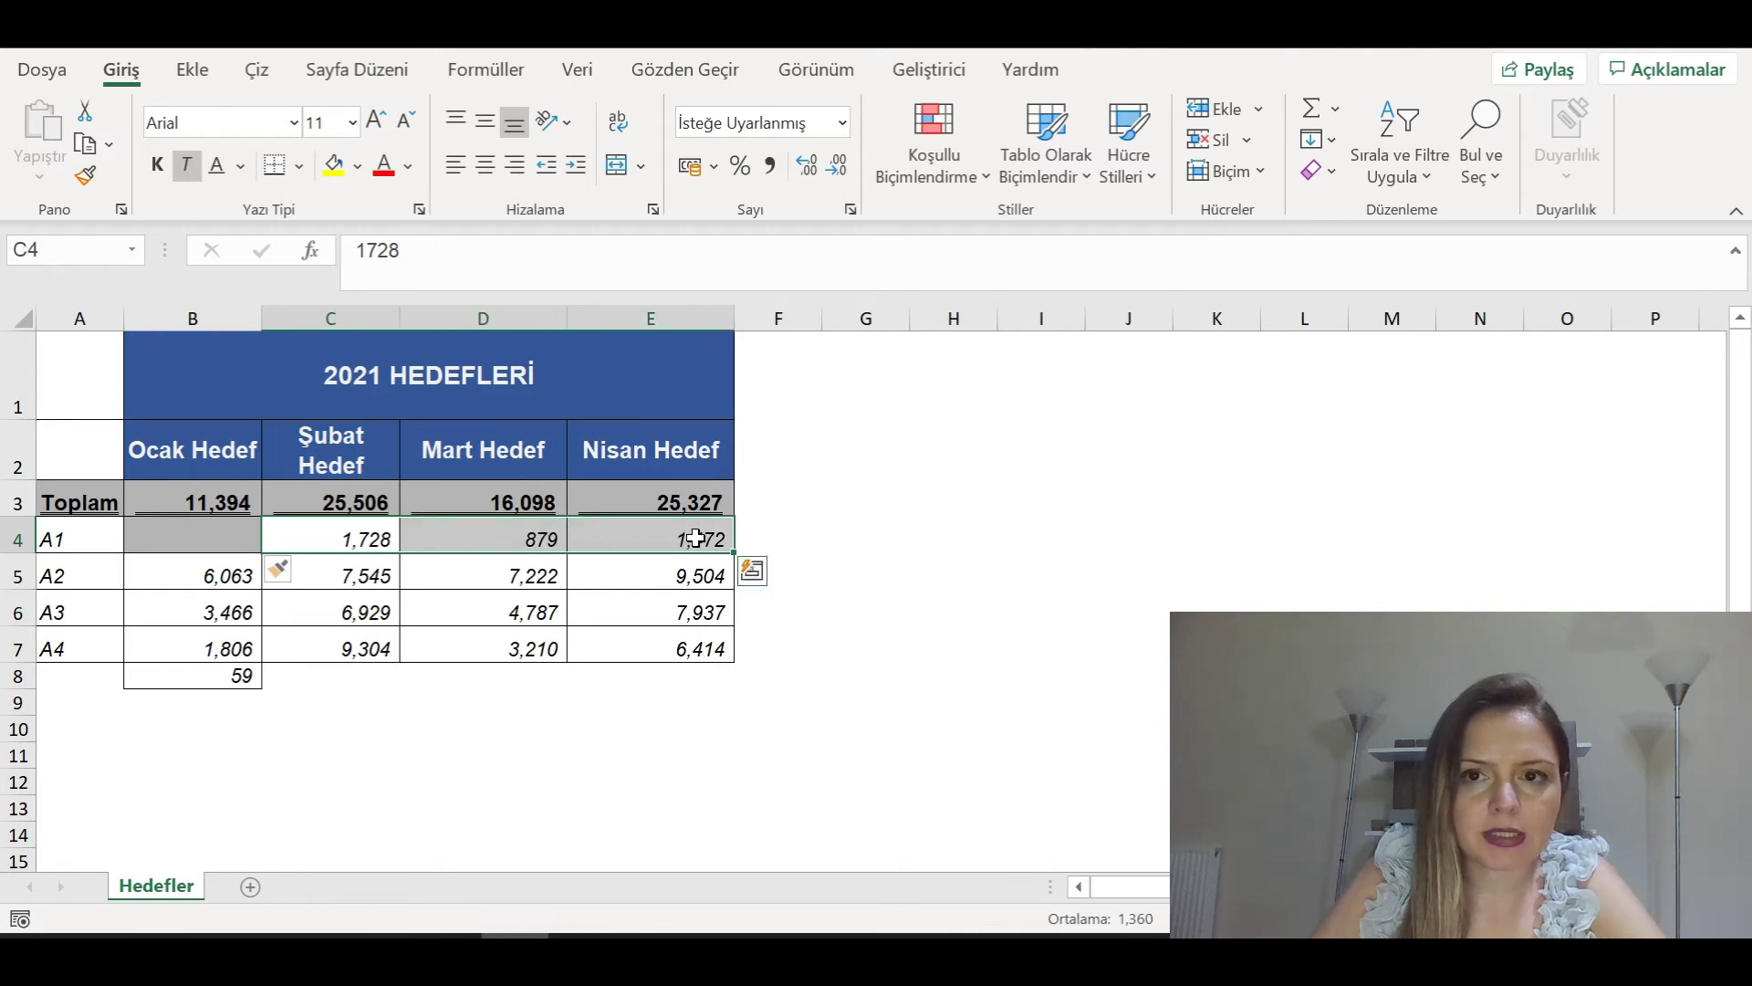
{"action": "left_click", "coordinate": [1261, 111]}
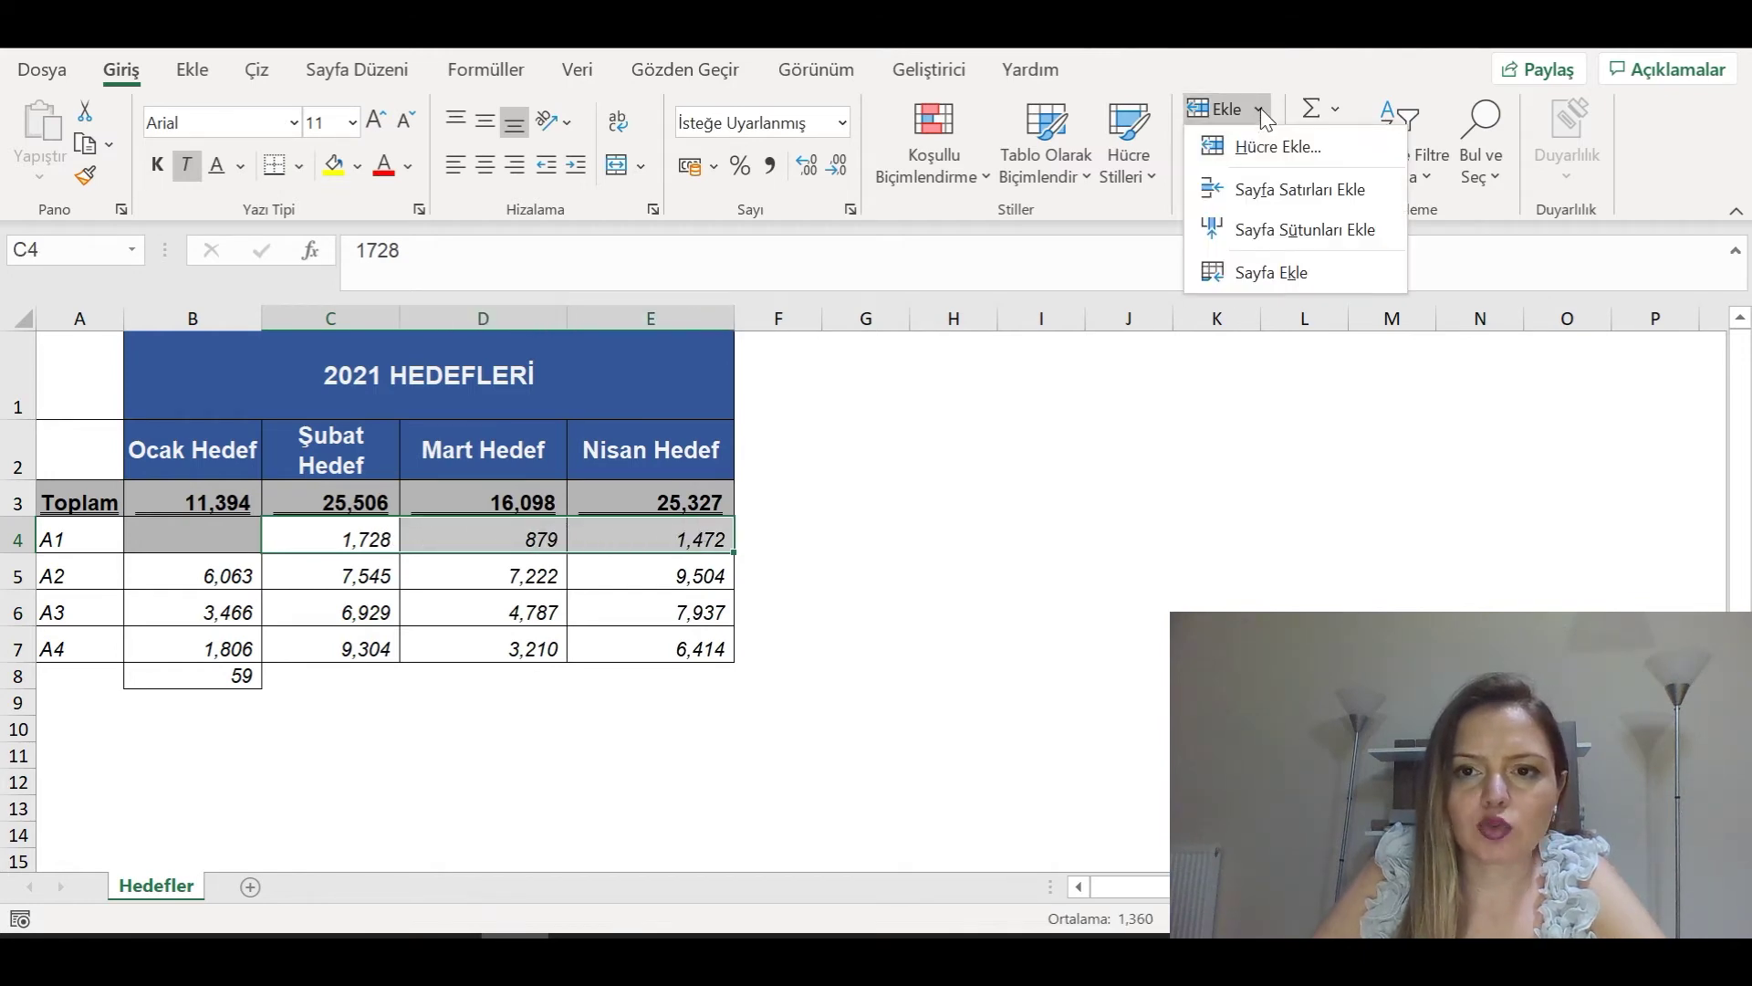
{"action": "left_click", "coordinate": [1268, 145]}
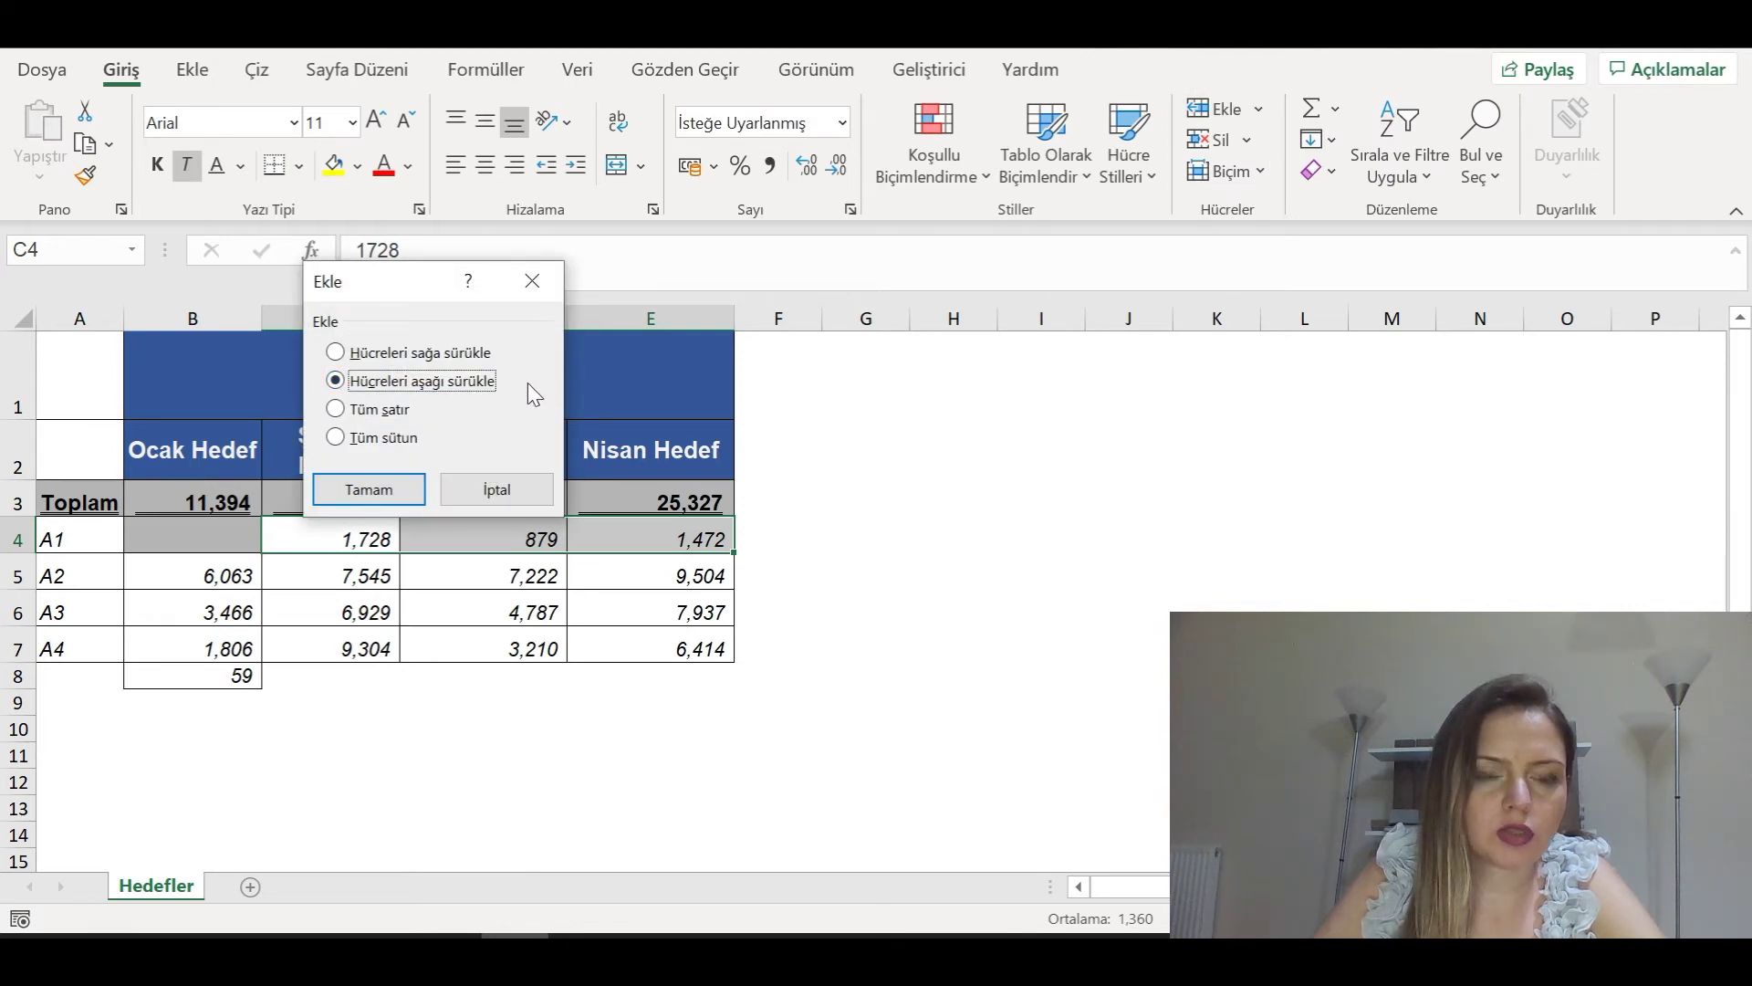
{"action": "left_click", "coordinate": [383, 491]}
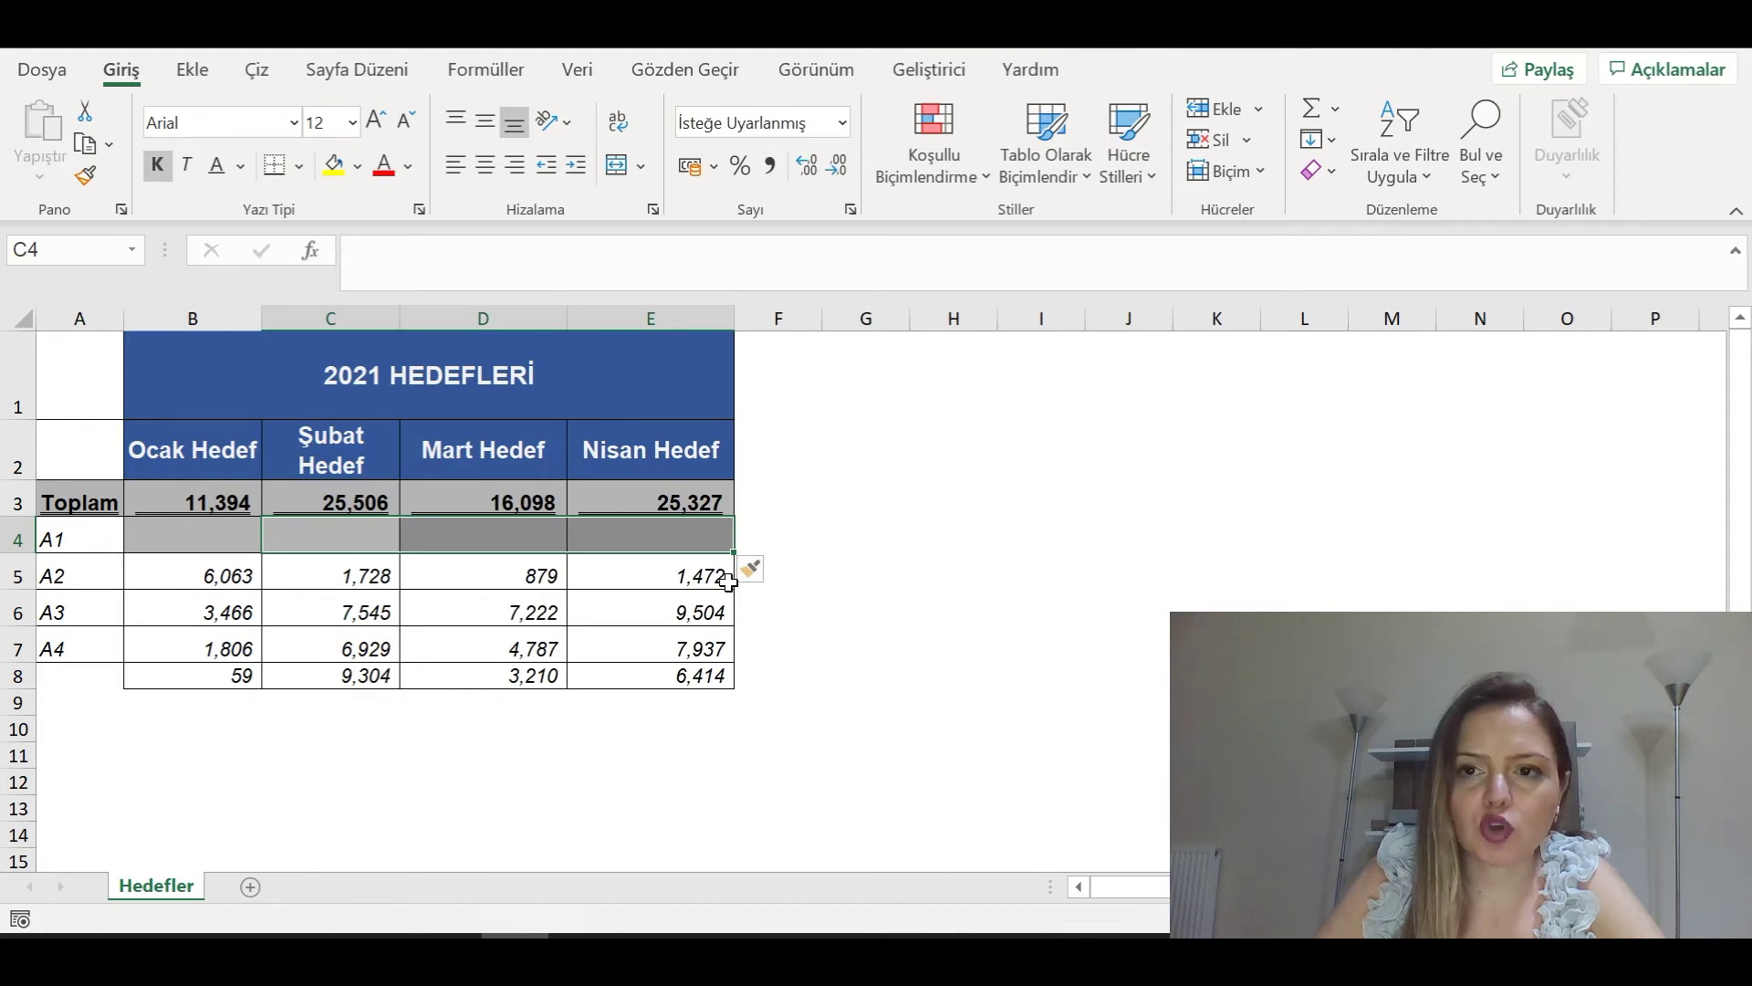
Delete blank cells C4, D4:E4 and B4 so values shift back up to rows 4–7.
{"action": "left_click", "coordinate": [538, 573]}
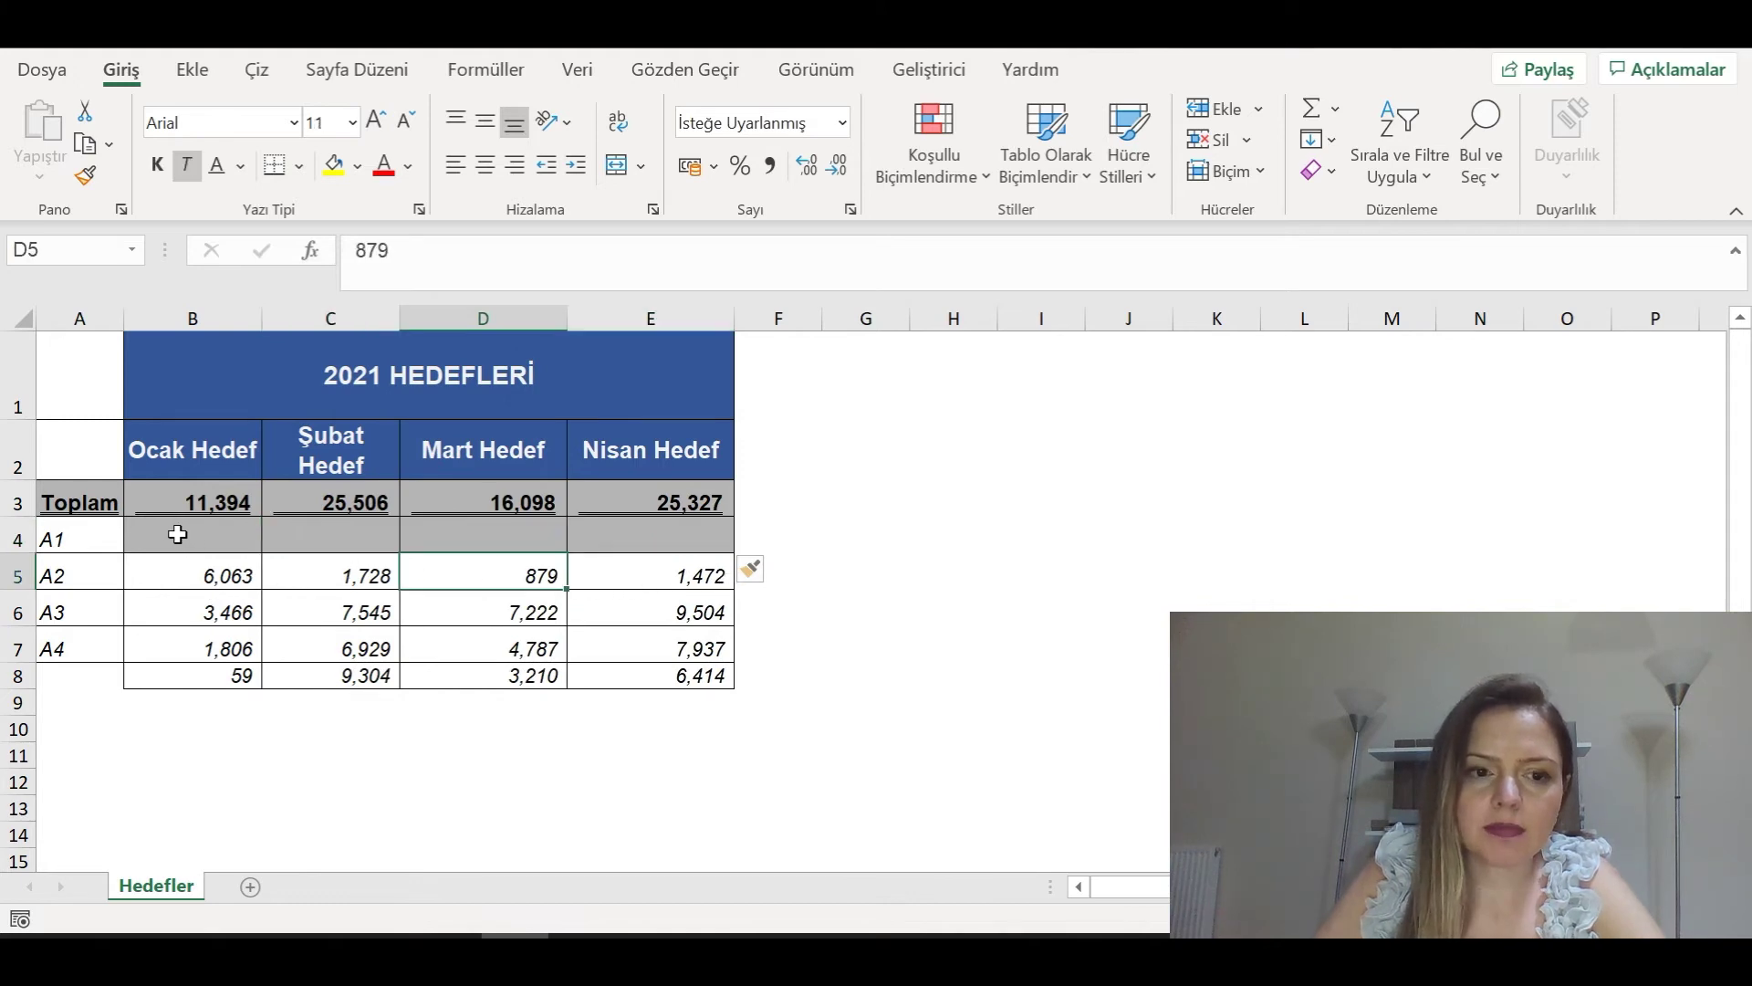
{"action": "left_click", "coordinate": [337, 537]}
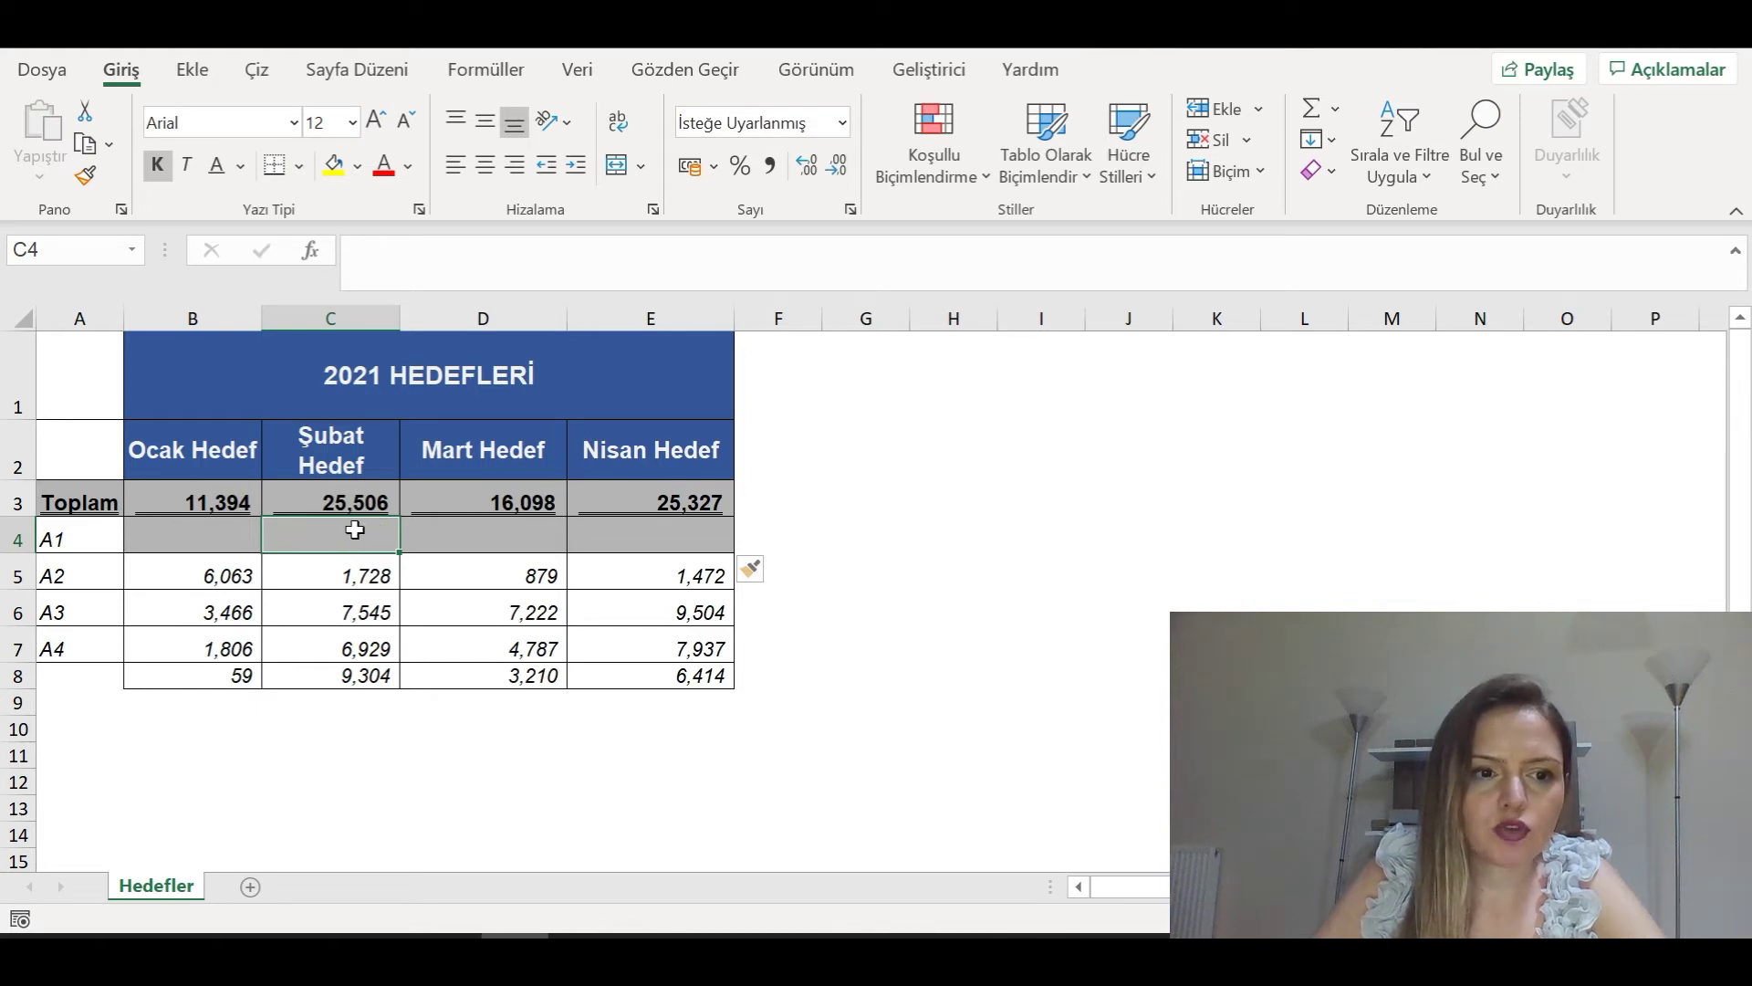
{"action": "left_click", "coordinate": [1215, 142]}
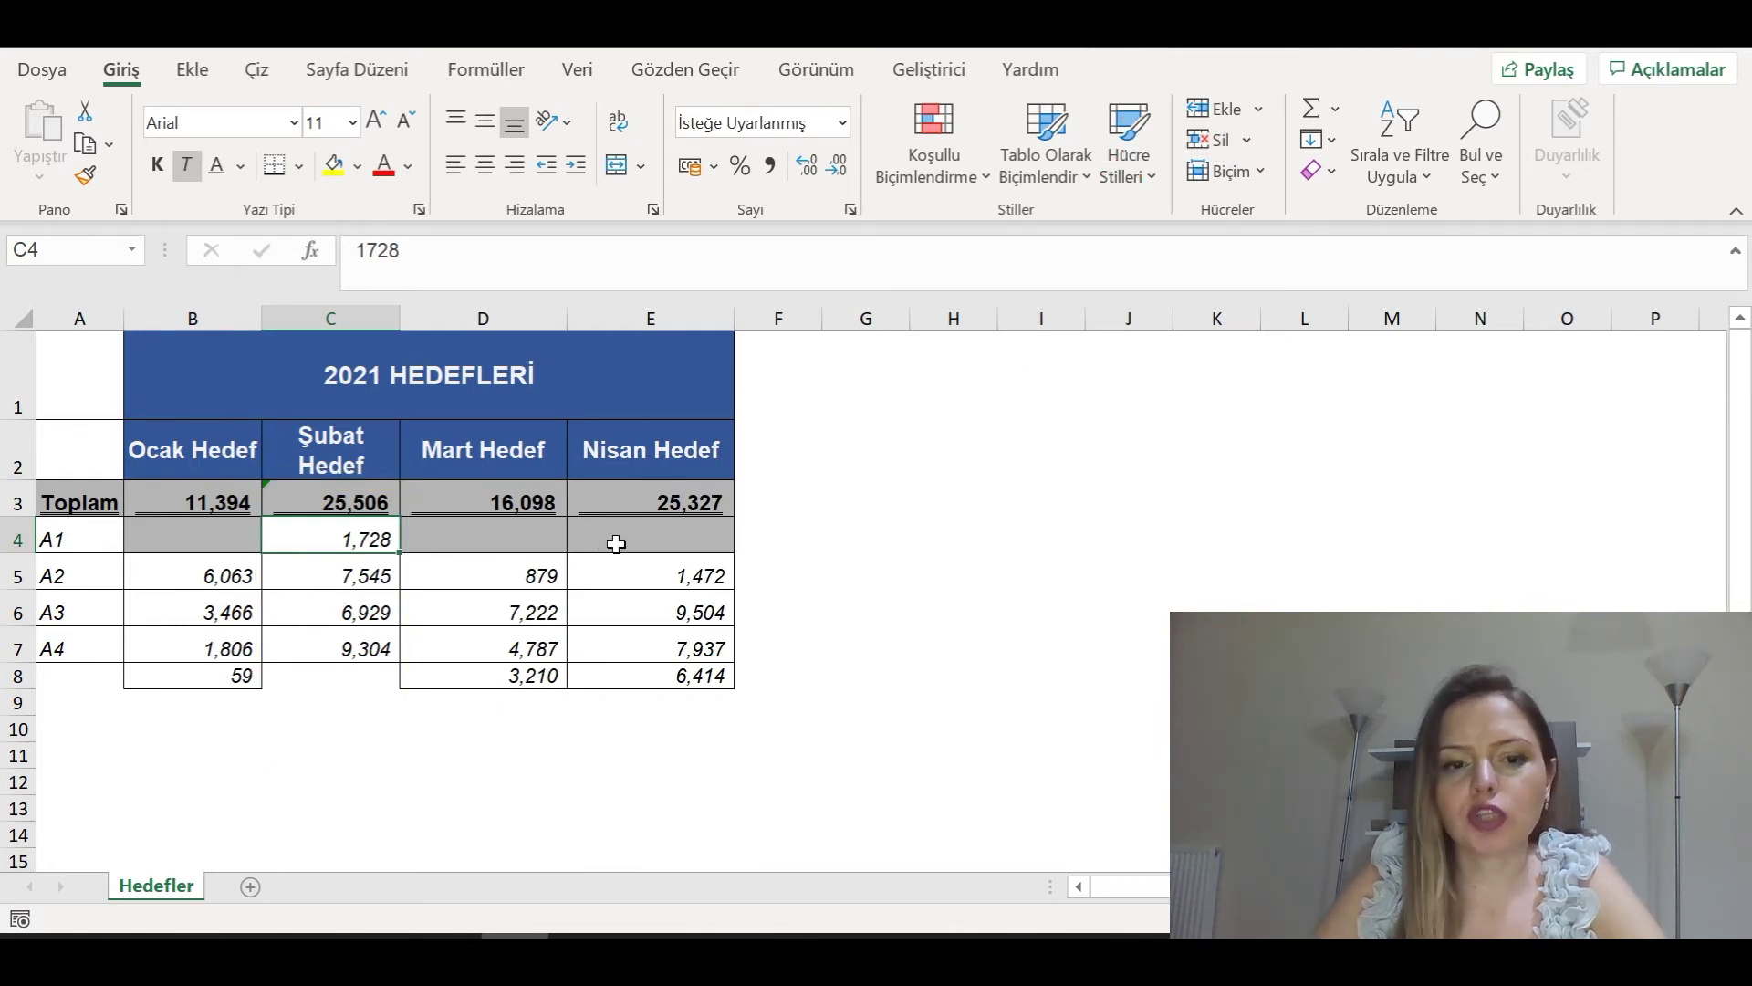
{"action": "left_click", "coordinate": [479, 542]}
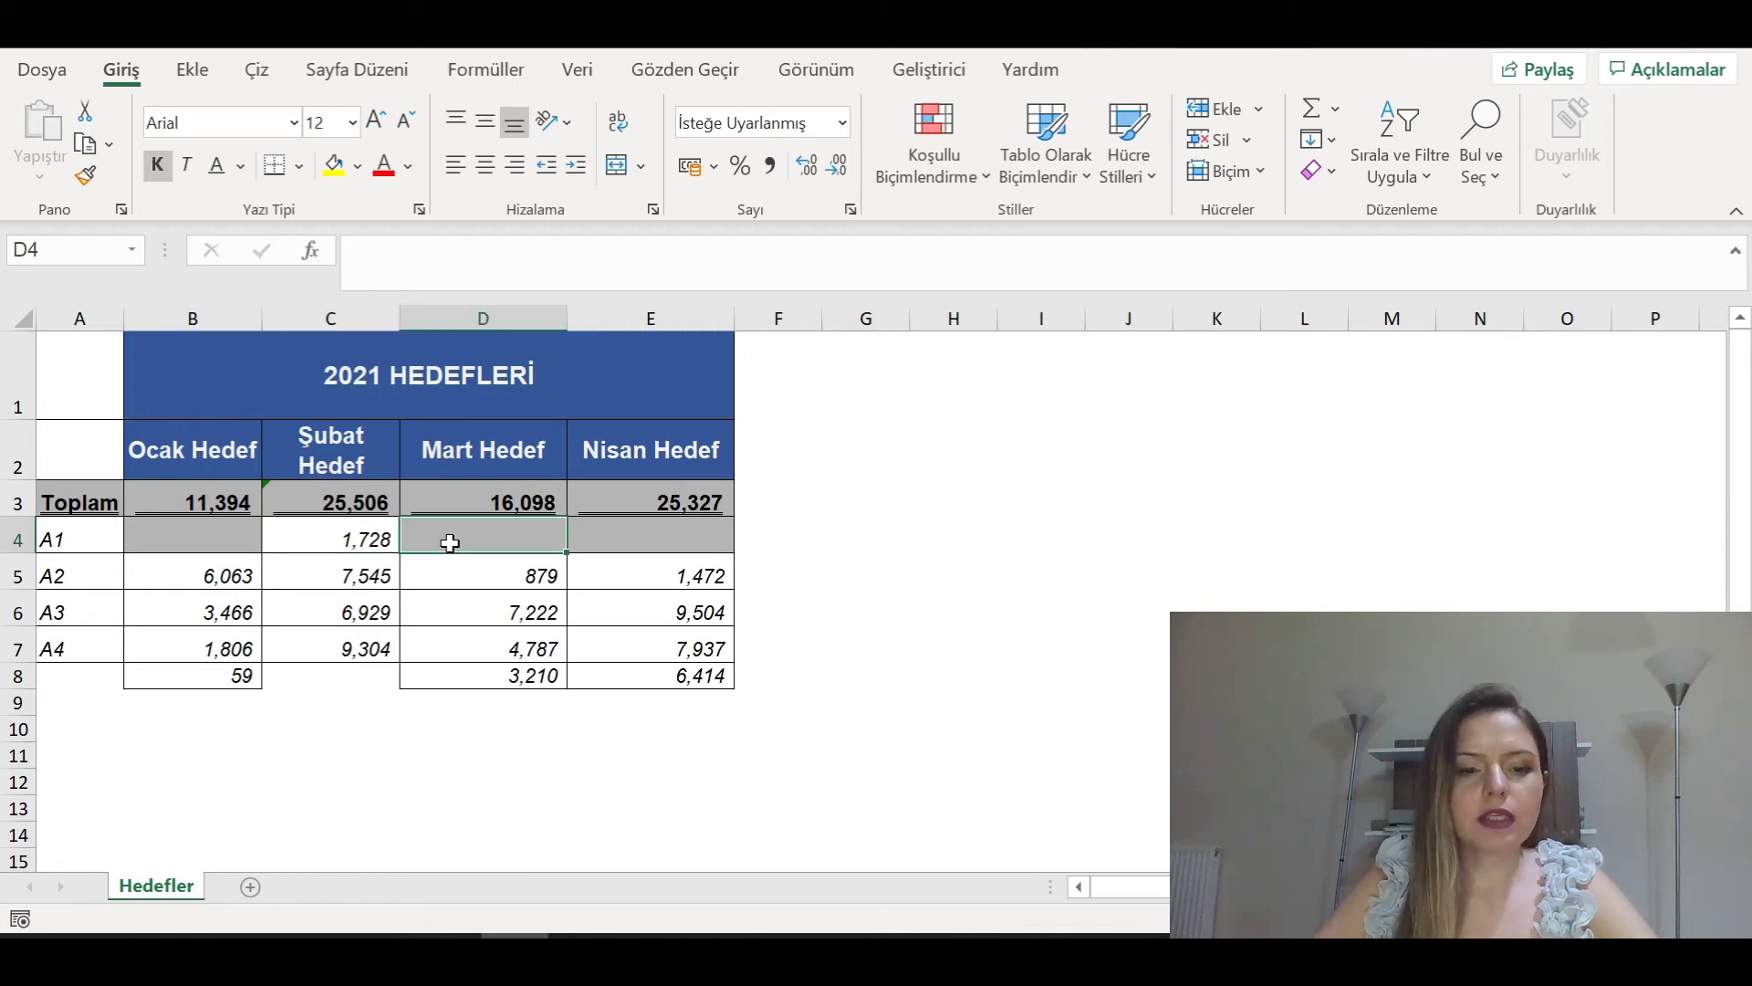
{"action": "left_click_drag", "start_coordinate": [455, 542], "coordinate": [685, 545]}
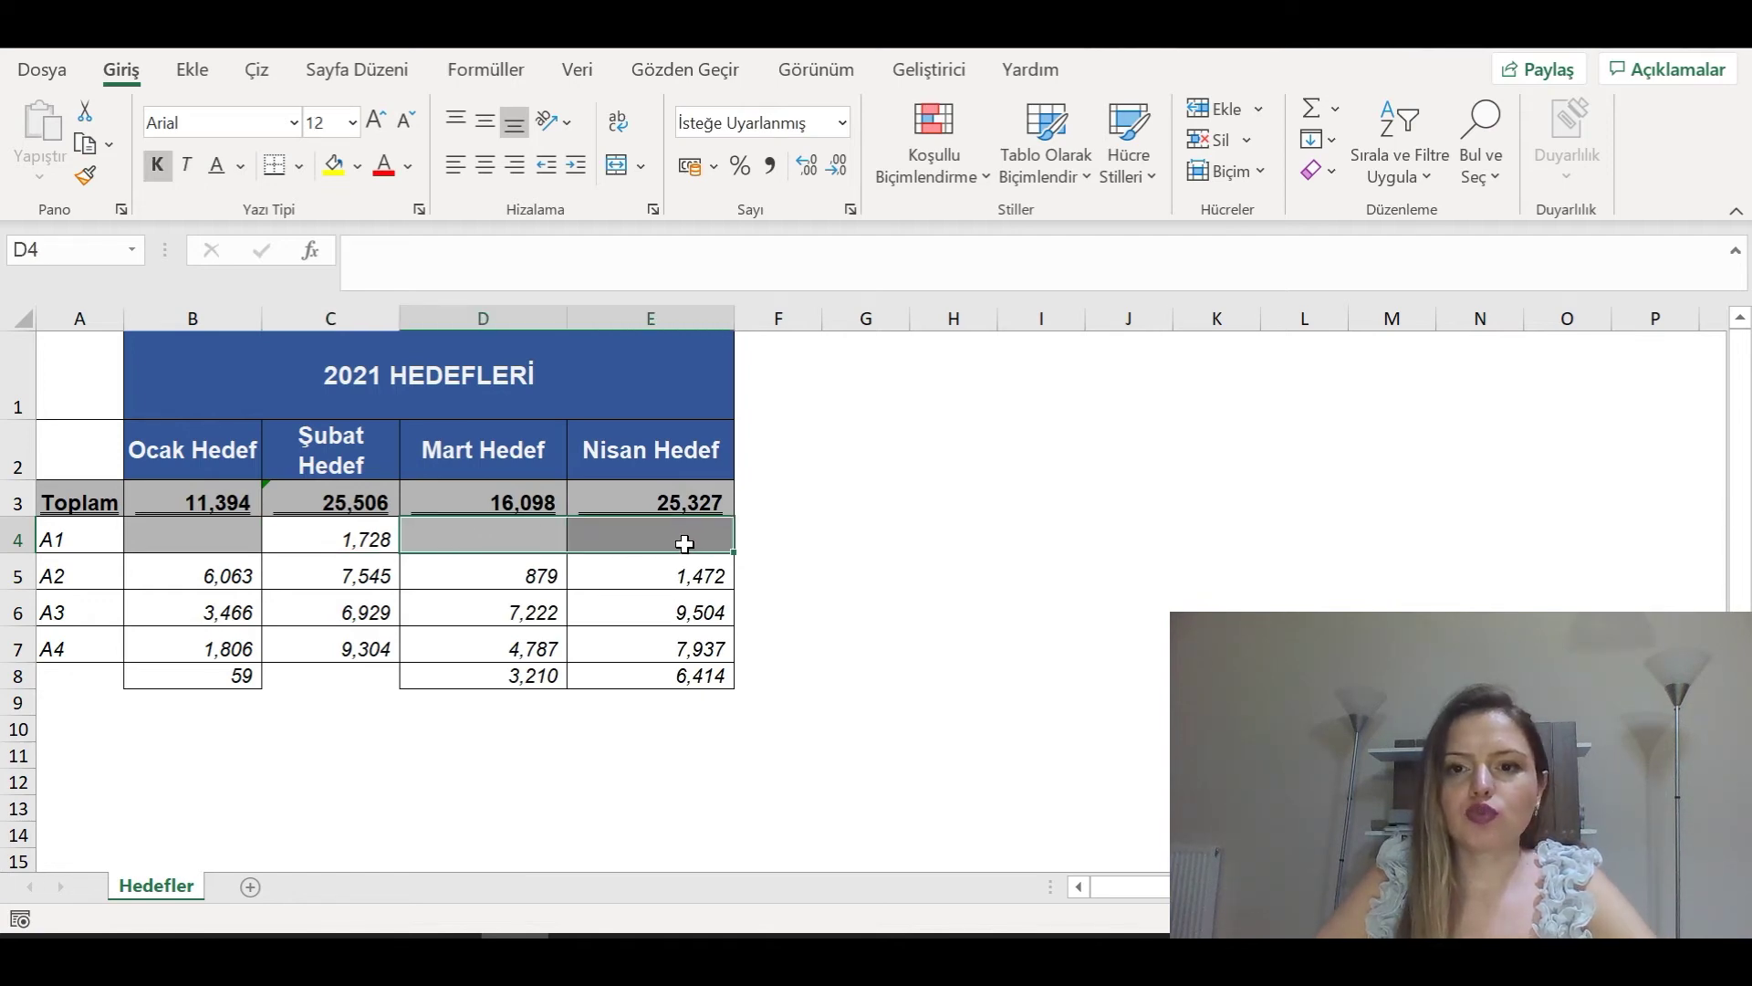
{"action": "left_click", "coordinate": [1213, 137]}
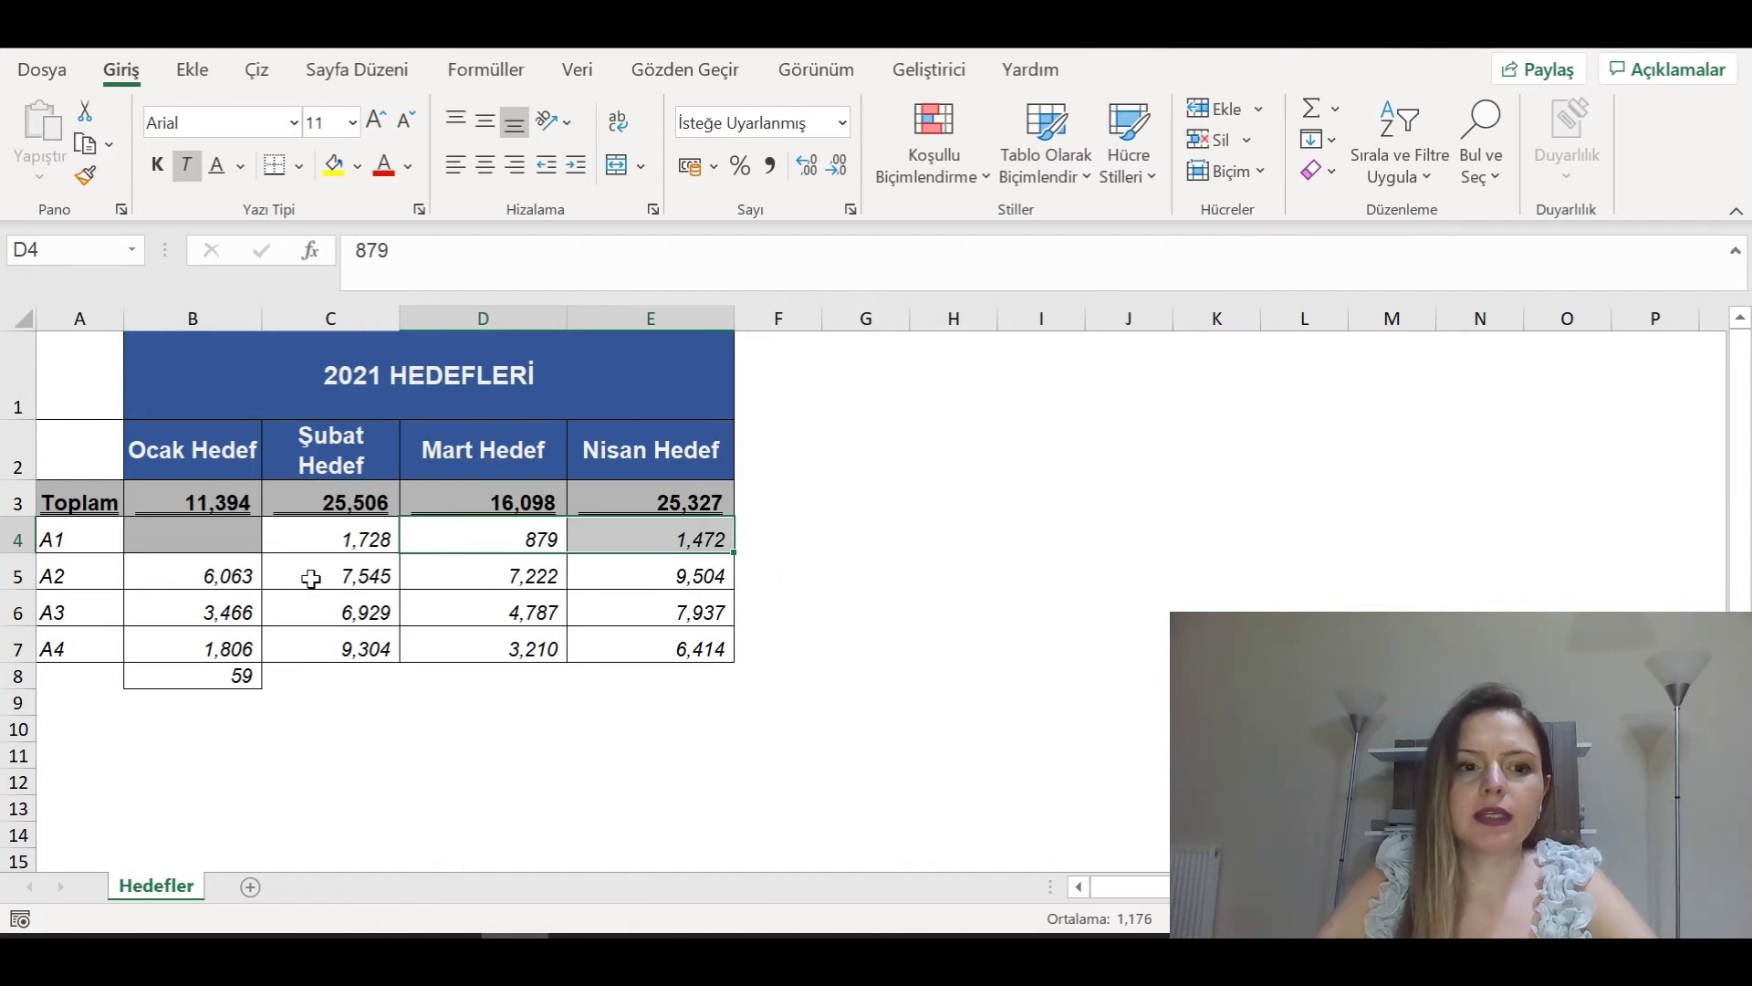
{"action": "left_click", "coordinate": [215, 534]}
{"action": "left_click", "coordinate": [1213, 141]}
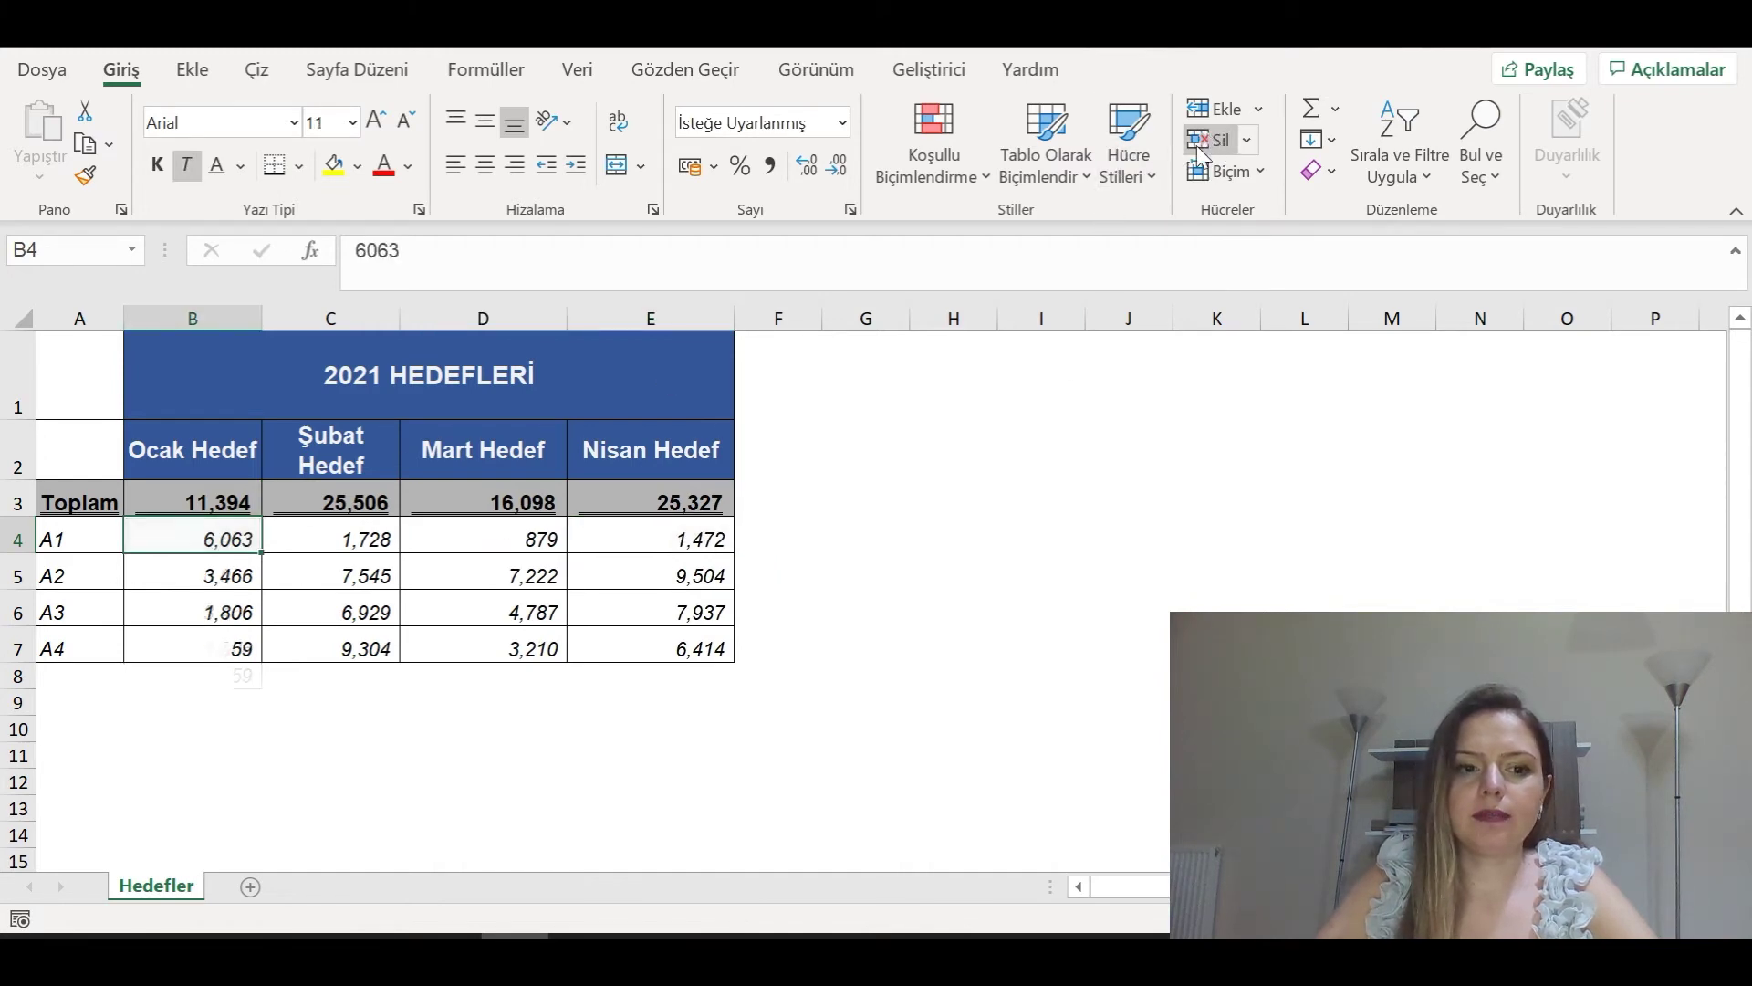
Insert a blank cell at B4 with 'Hücreleri sağa sürükle', pushing 1,472 to F4.
{"action": "left_click", "coordinate": [1263, 115]}
{"action": "left_click", "coordinate": [1281, 146]}
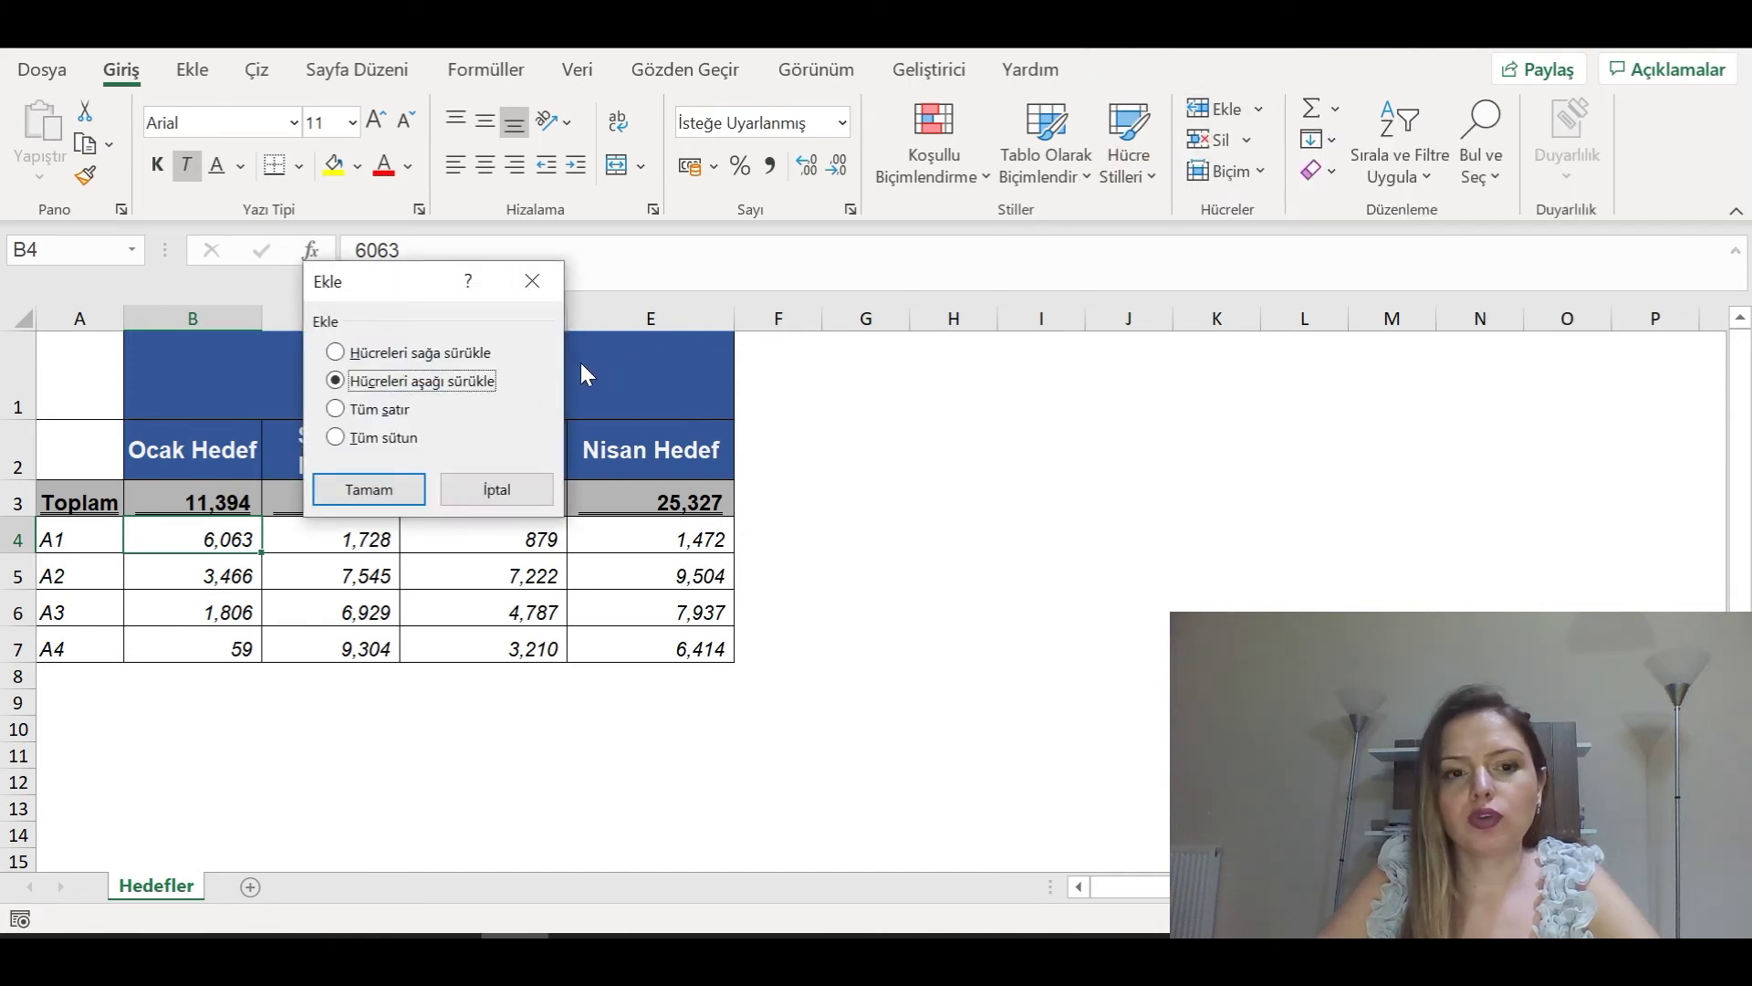
{"action": "left_click", "coordinate": [335, 352]}
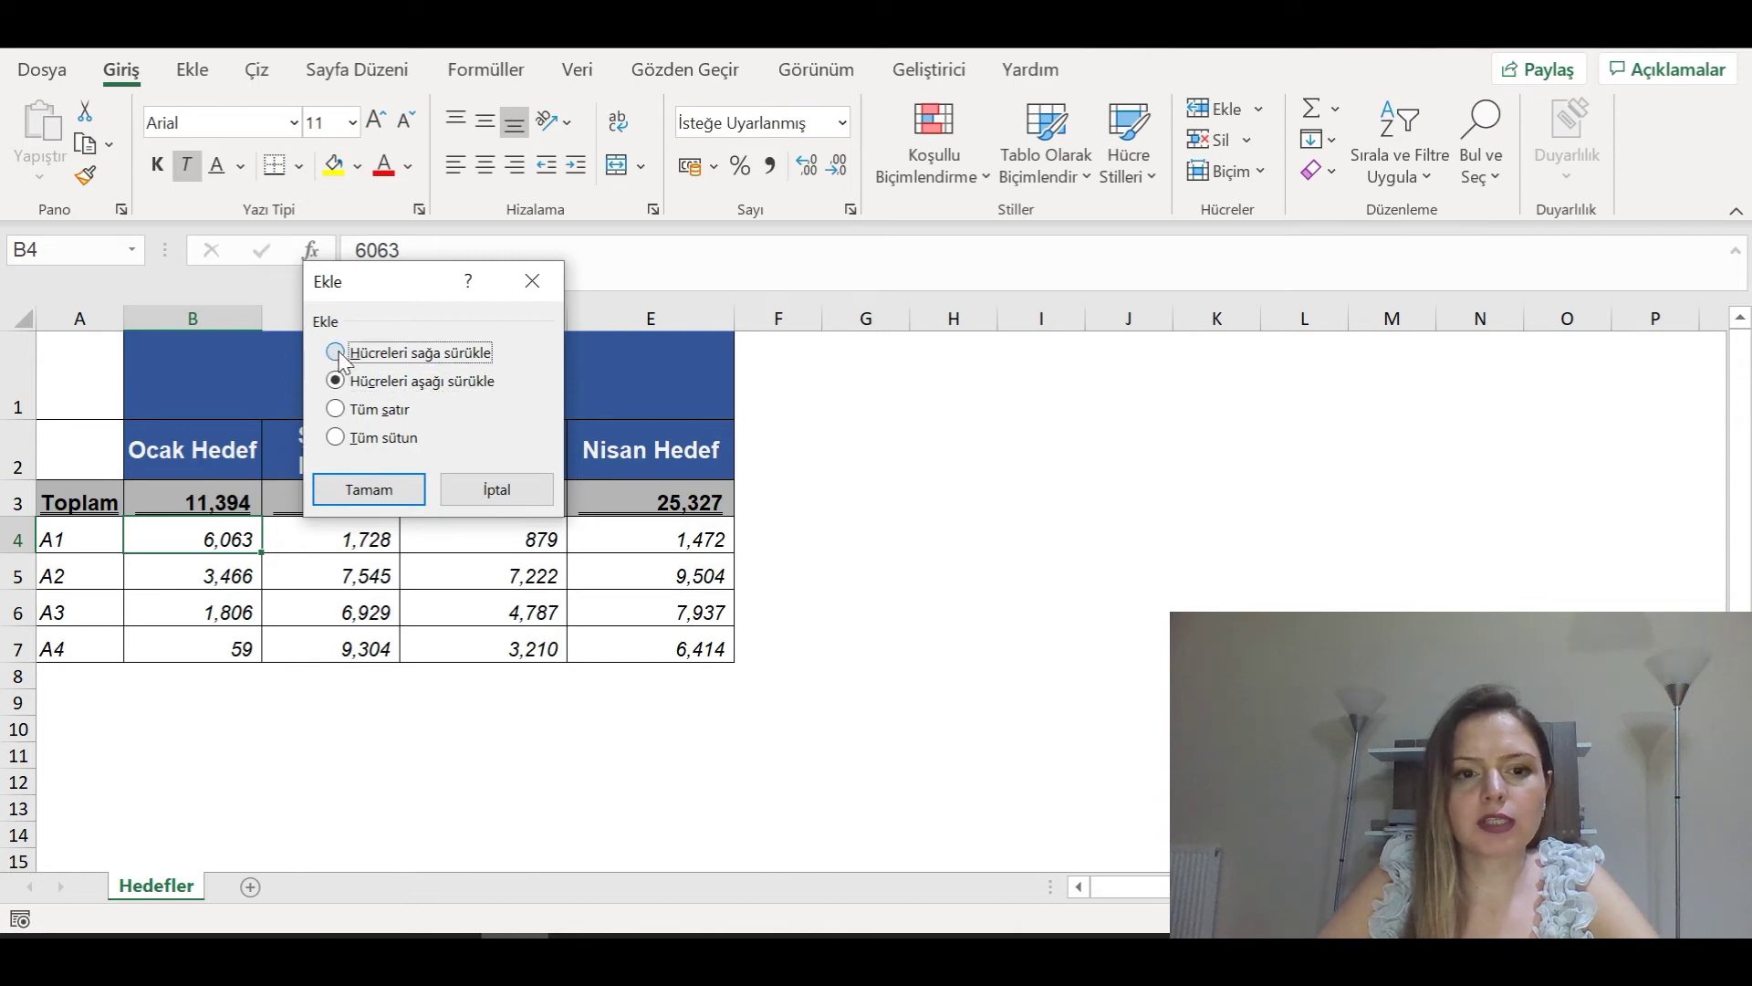
{"action": "left_click", "coordinate": [358, 494]}
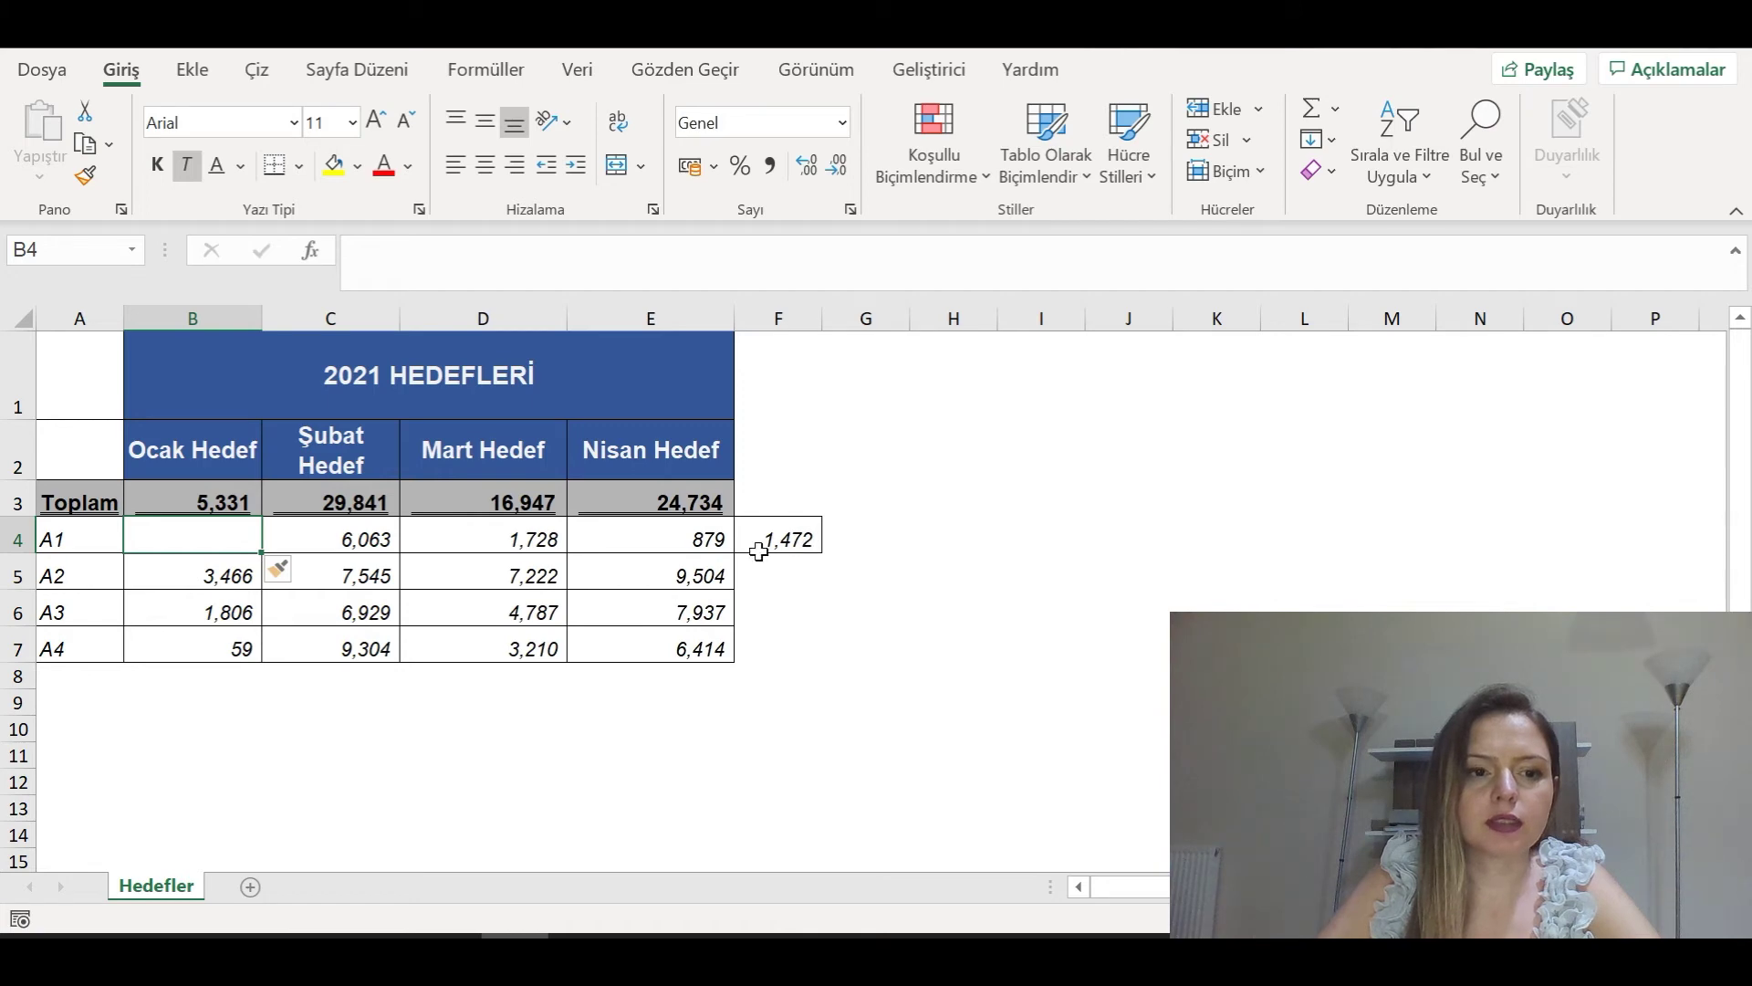
Inspect the Ocak and Şubat Hedef TOPLA formulas and their B4:B7 and C4:C7 ranges.
{"action": "left_click", "coordinate": [212, 501]}
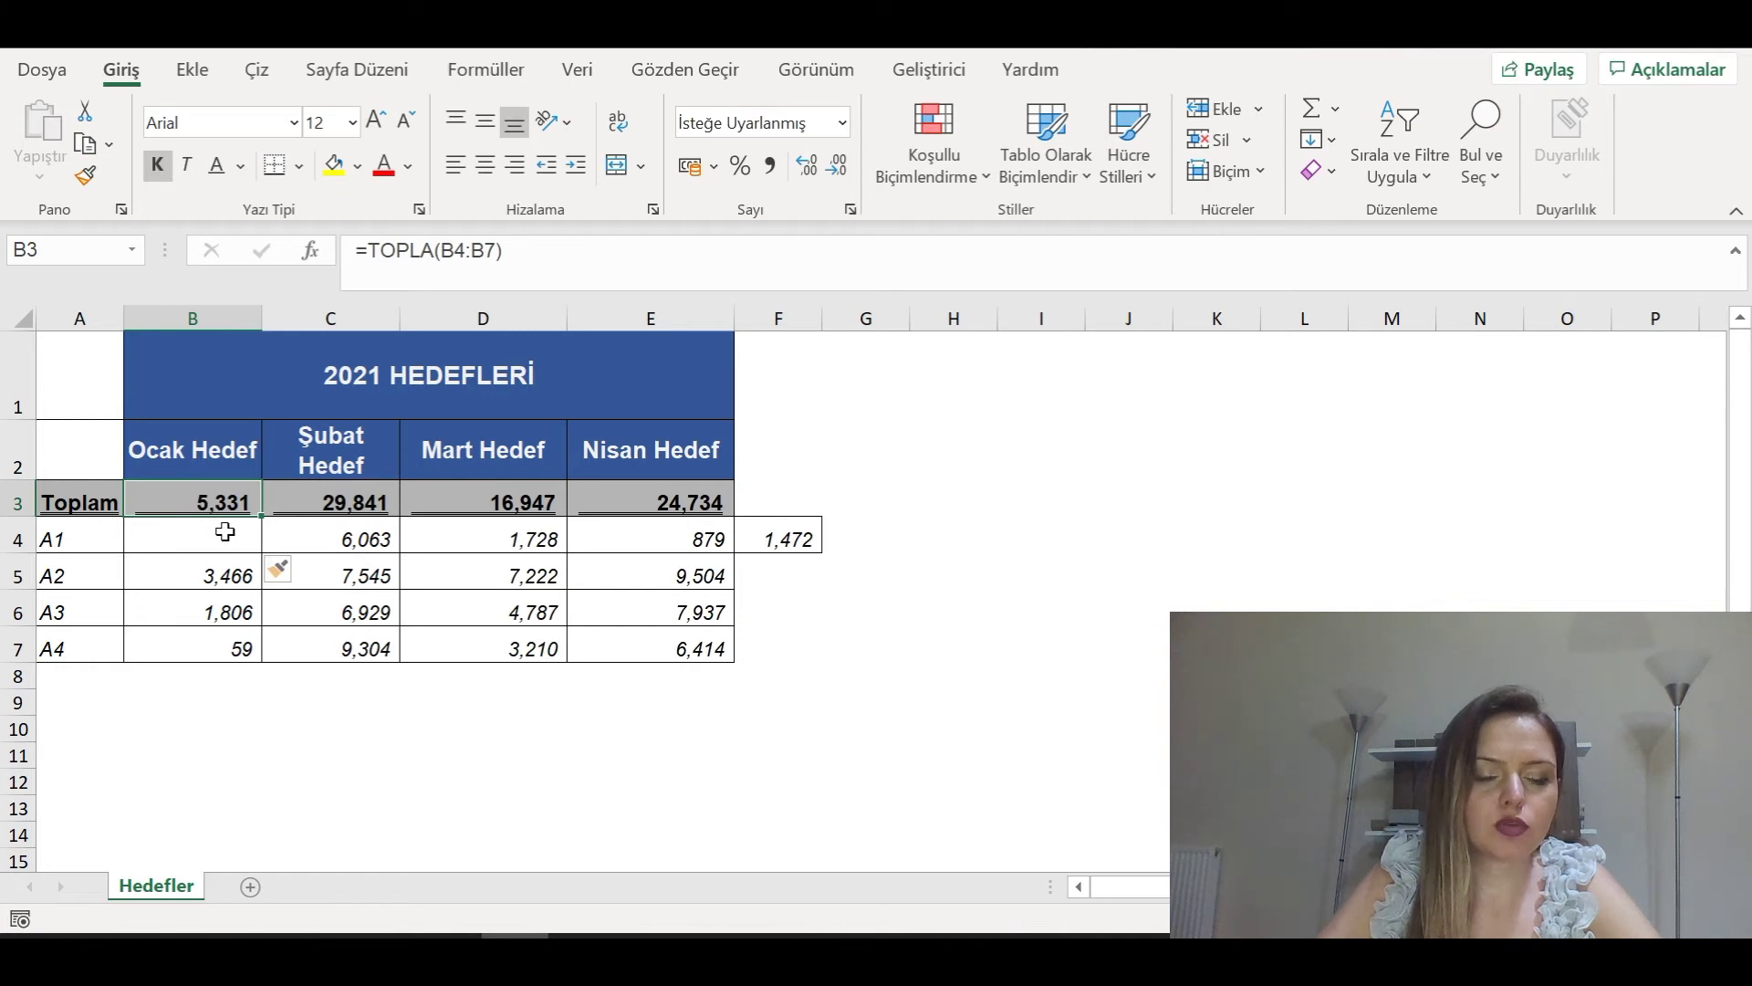
{"action": "left_click_drag", "start_coordinate": [222, 533], "coordinate": [215, 645]}
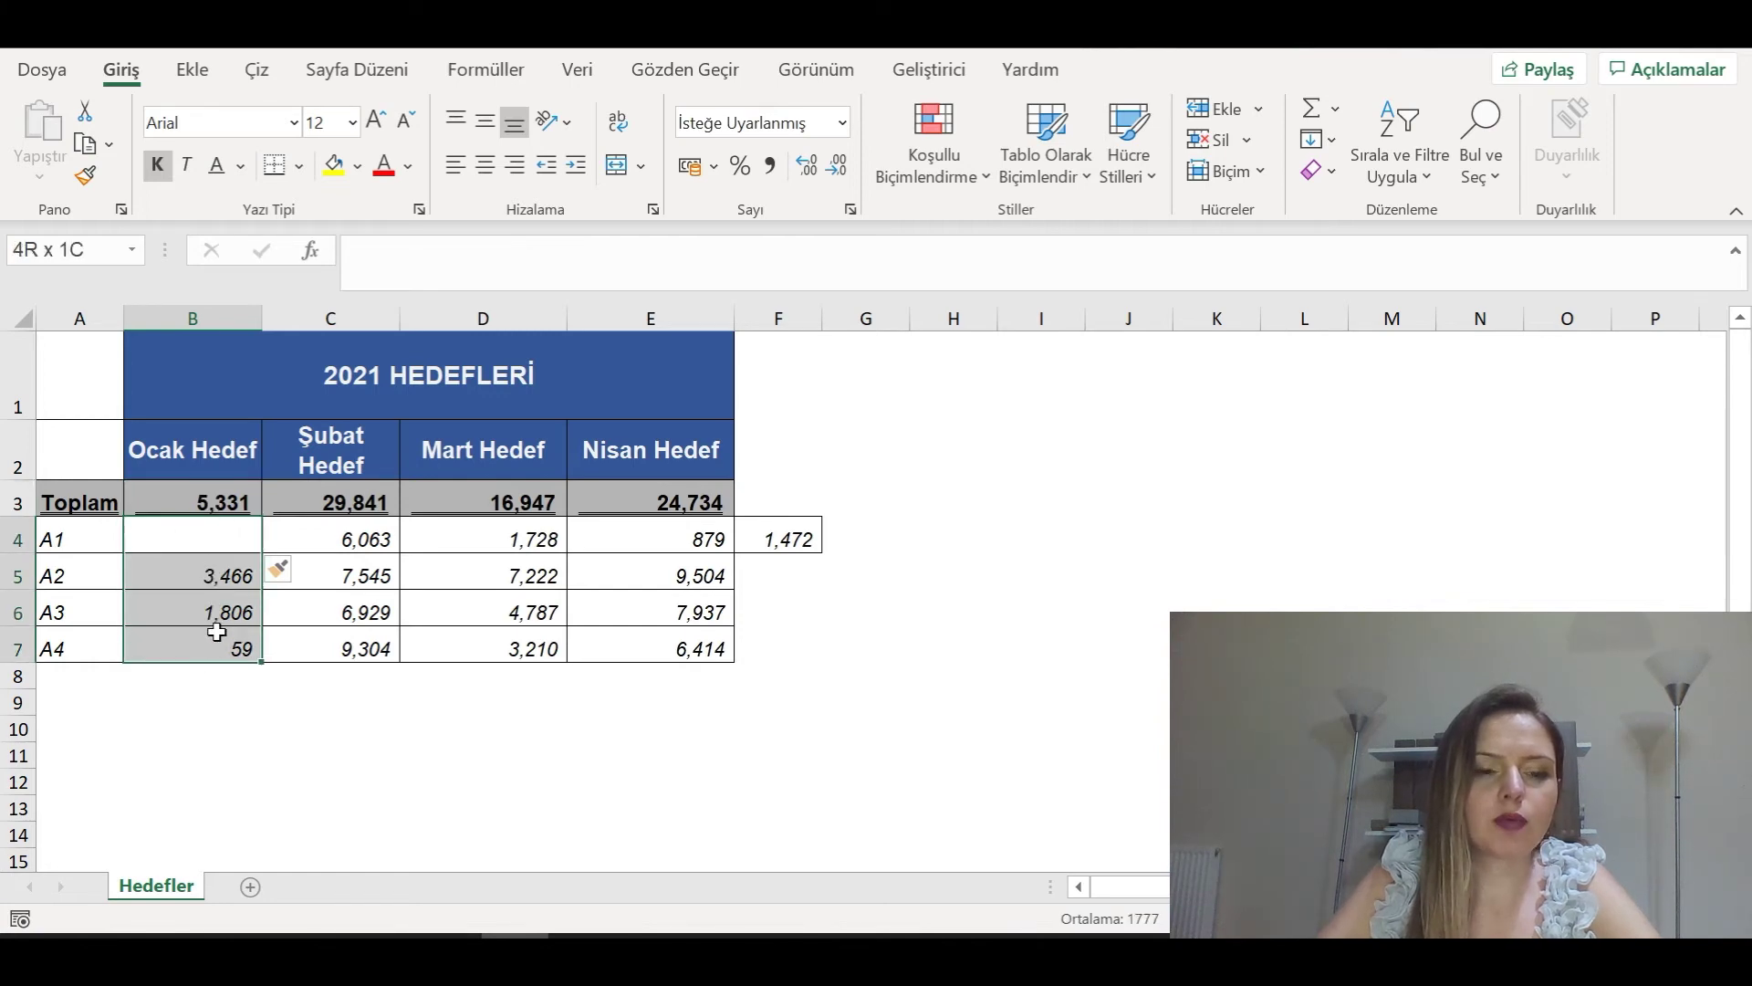
{"action": "left_click", "coordinate": [222, 531]}
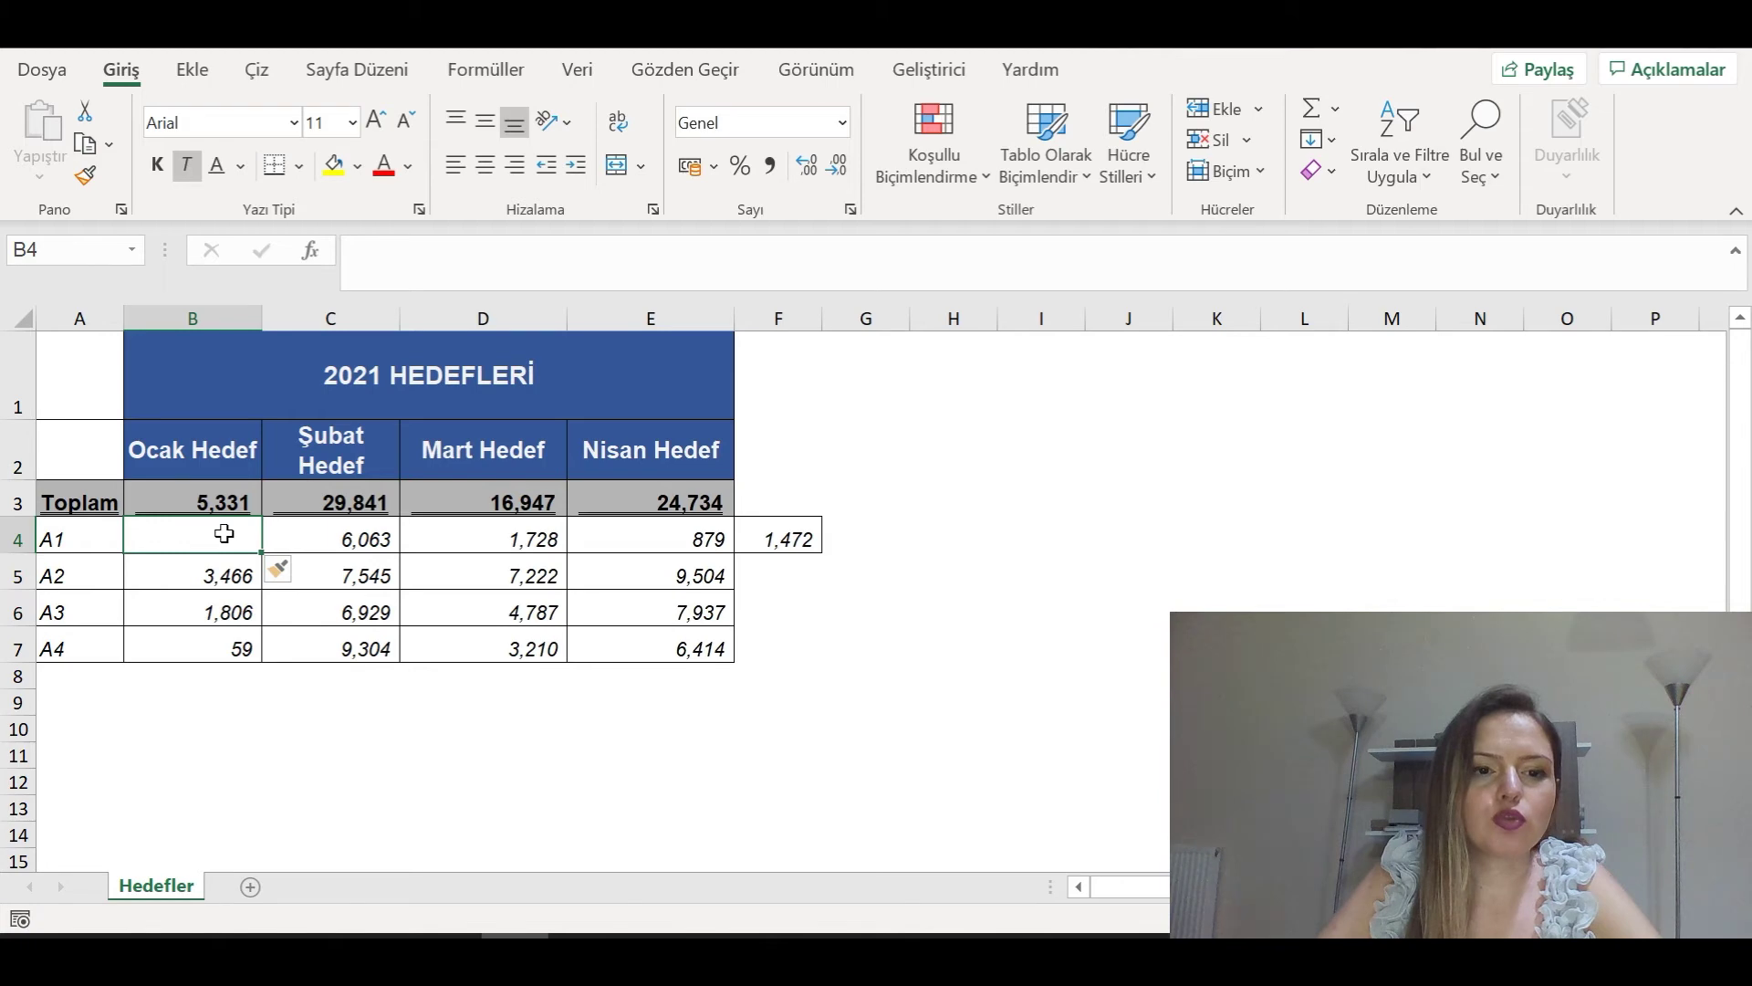
{"action": "left_click", "coordinate": [332, 501]}
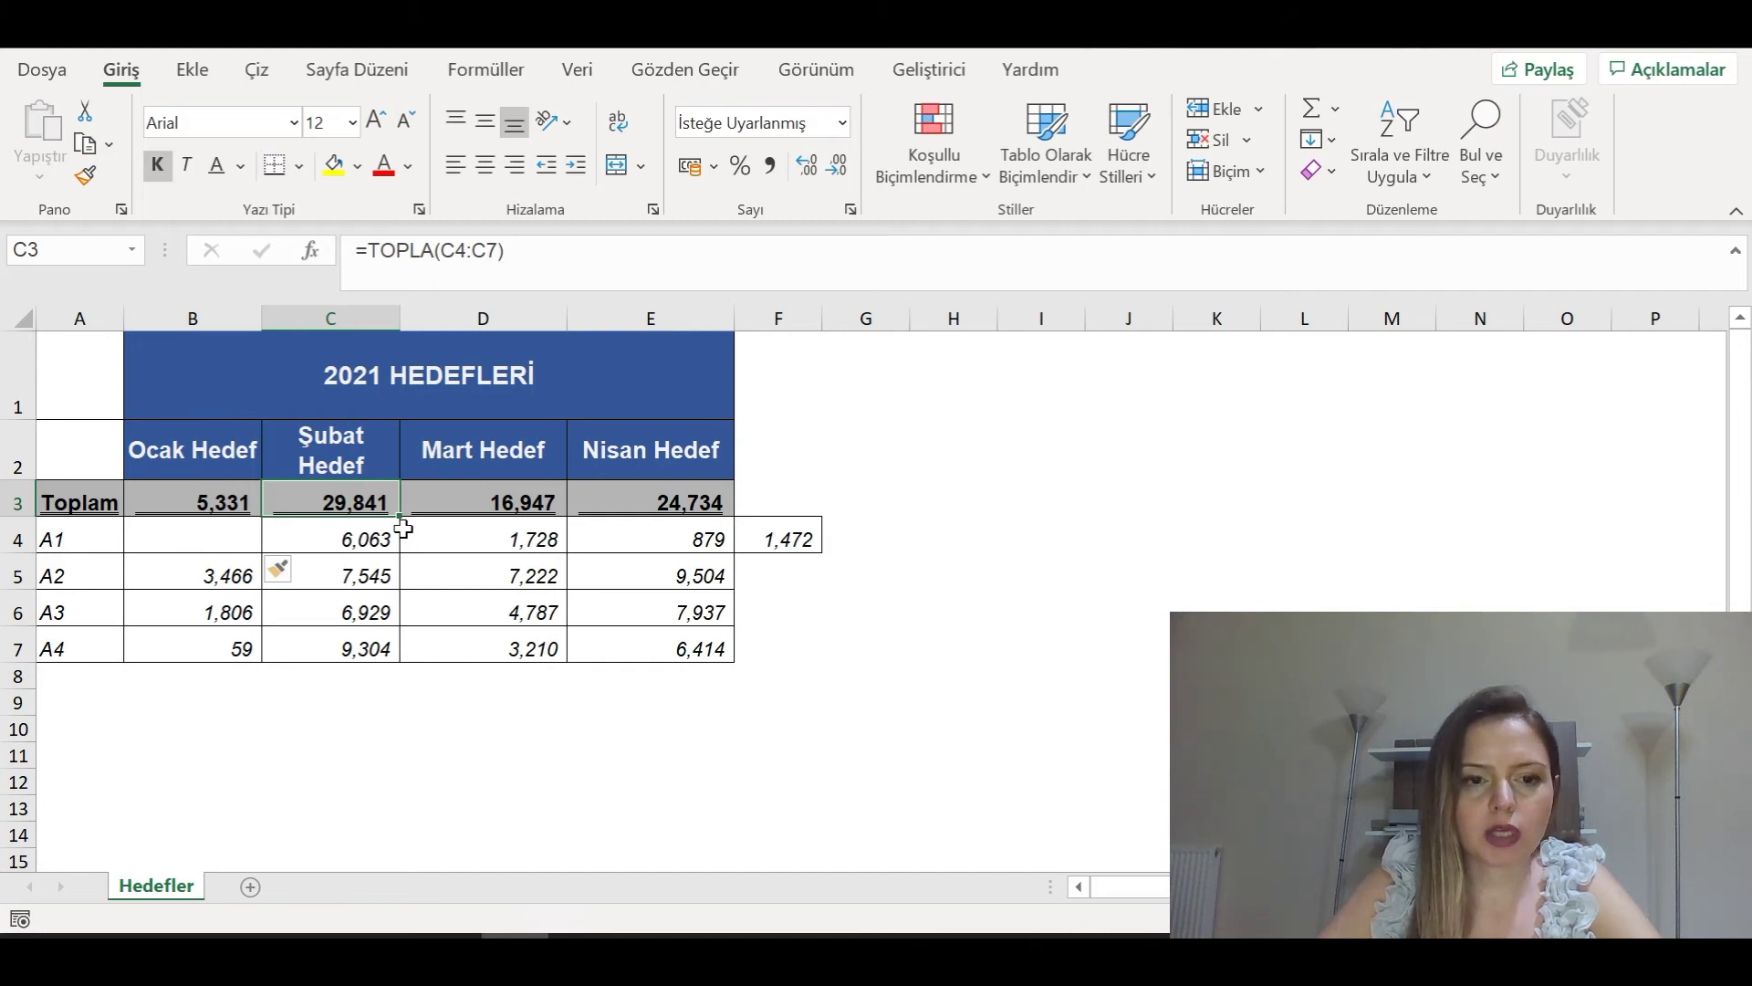
{"action": "left_click_drag", "start_coordinate": [376, 539], "coordinate": [377, 650]}
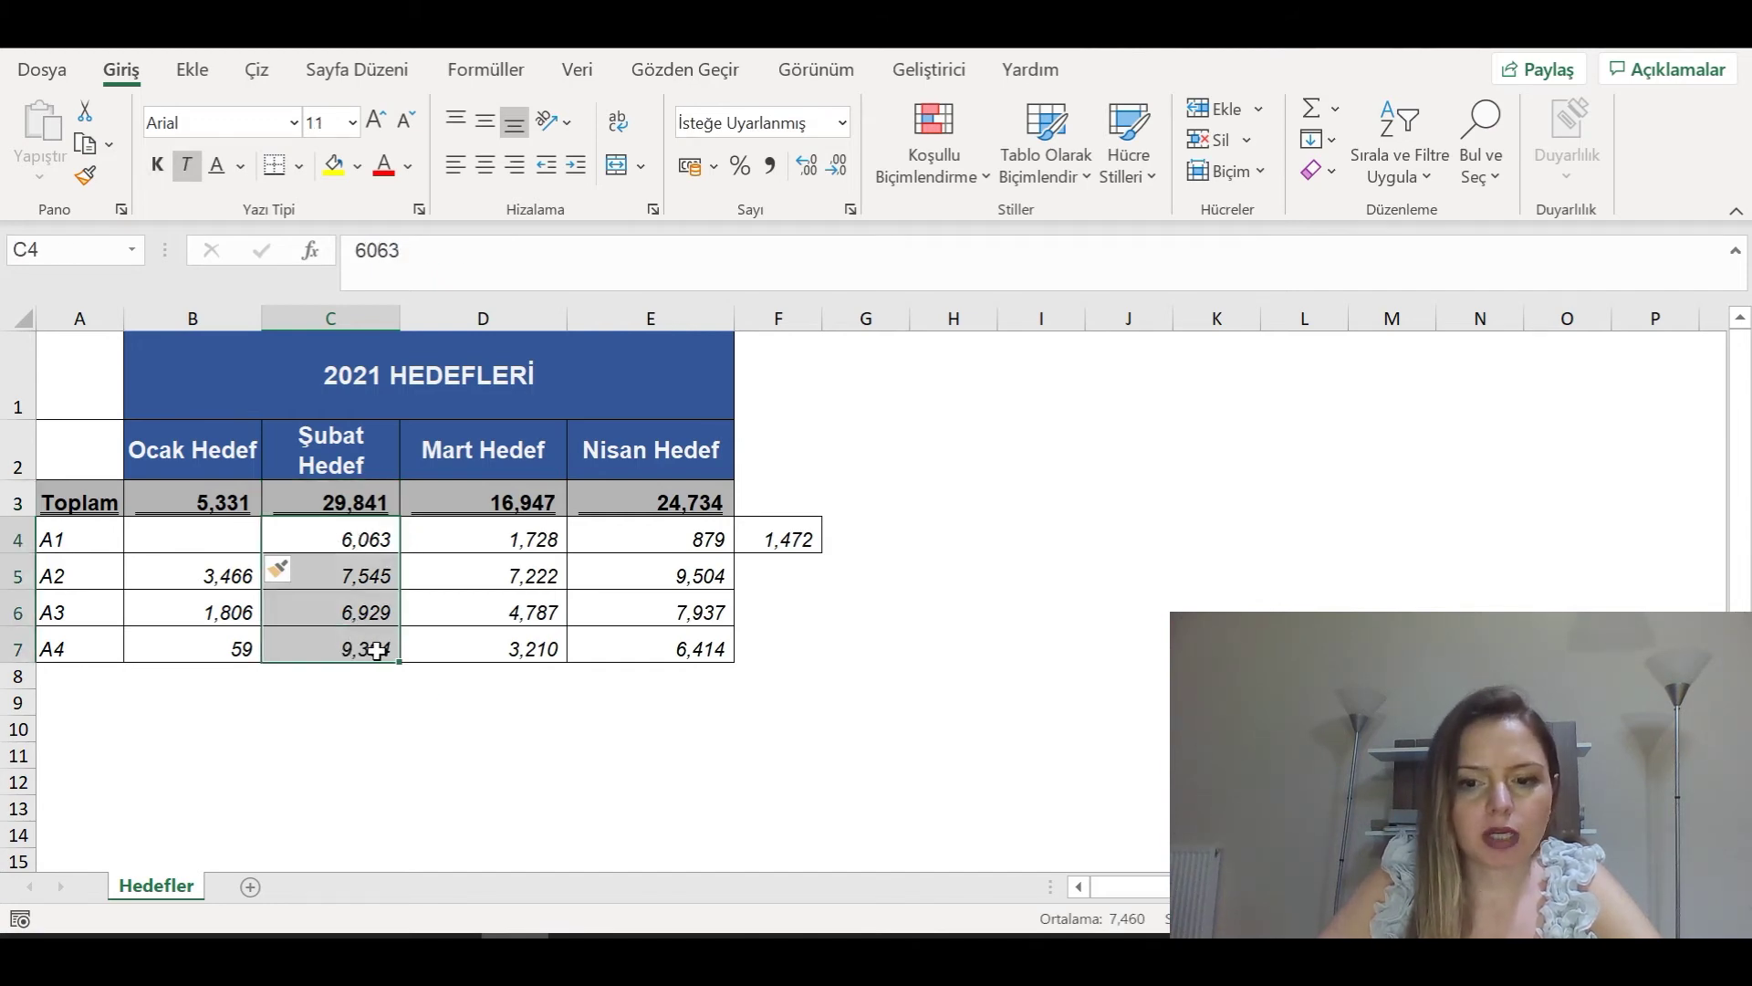
Insert blank cells at B6:B7, shifting their values right.
{"action": "left_click", "coordinate": [331, 702]}
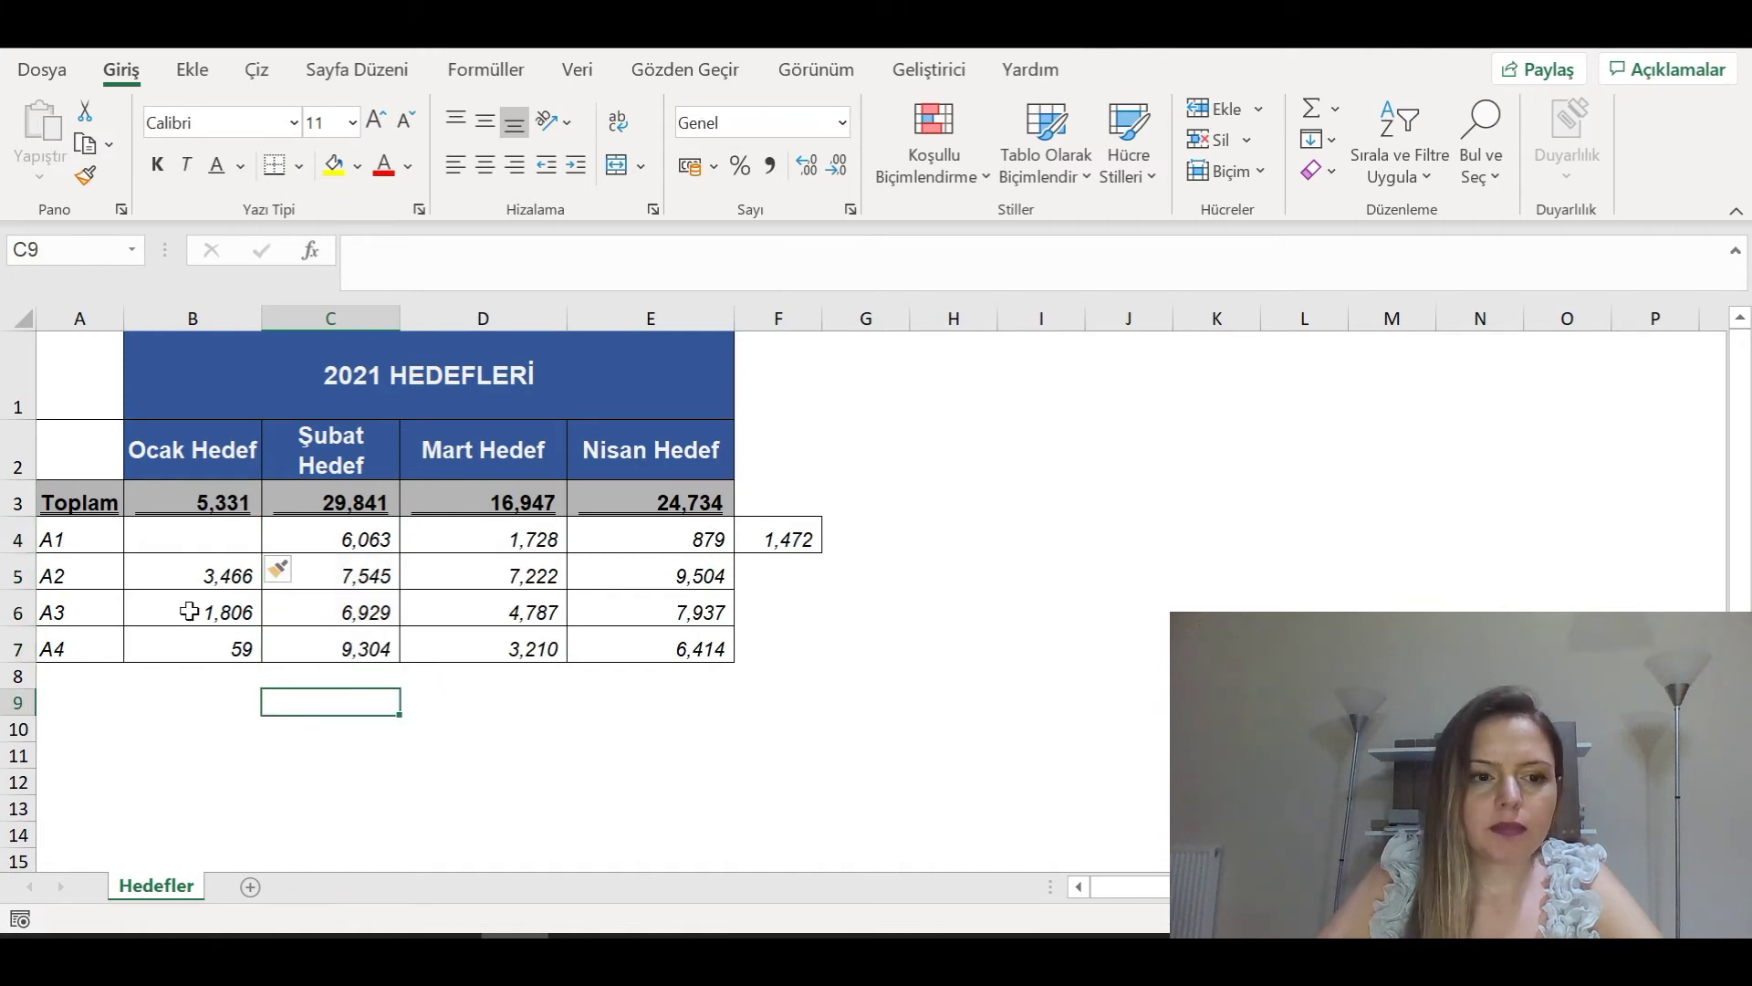
{"action": "left_click_drag", "start_coordinate": [189, 612], "coordinate": [184, 646]}
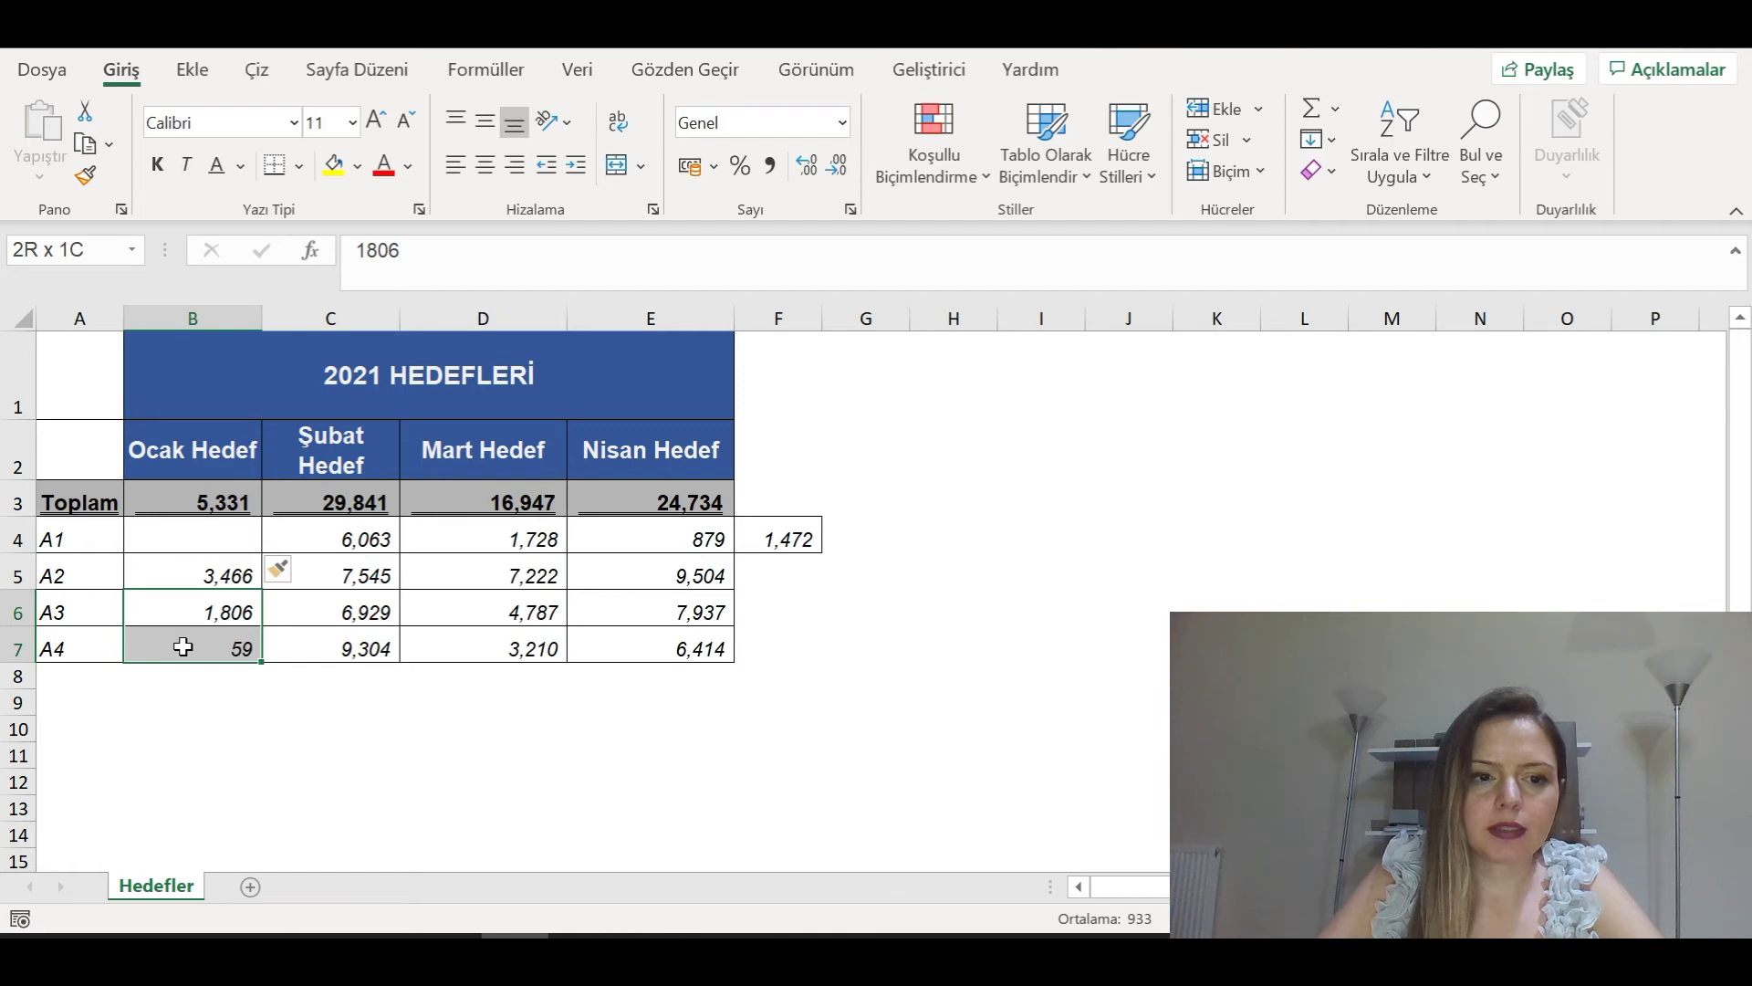
{"action": "left_click_drag", "start_coordinate": [183, 646], "coordinate": [183, 646]}
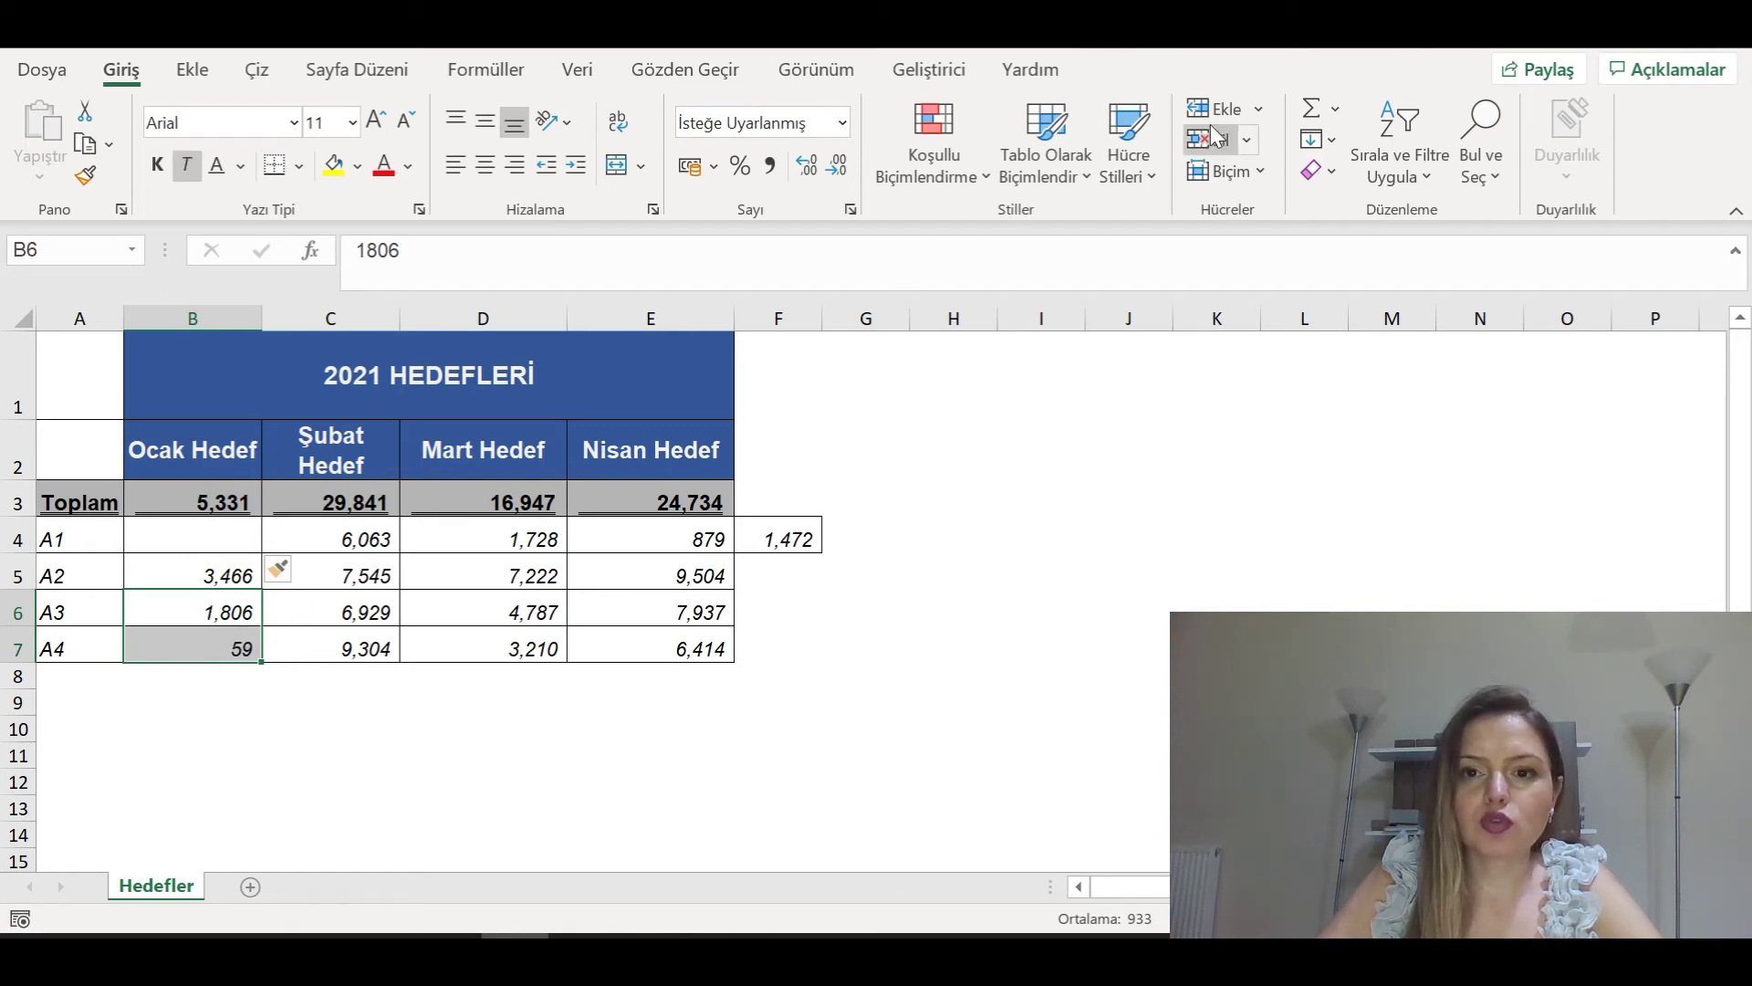
{"action": "left_click", "coordinate": [1257, 113]}
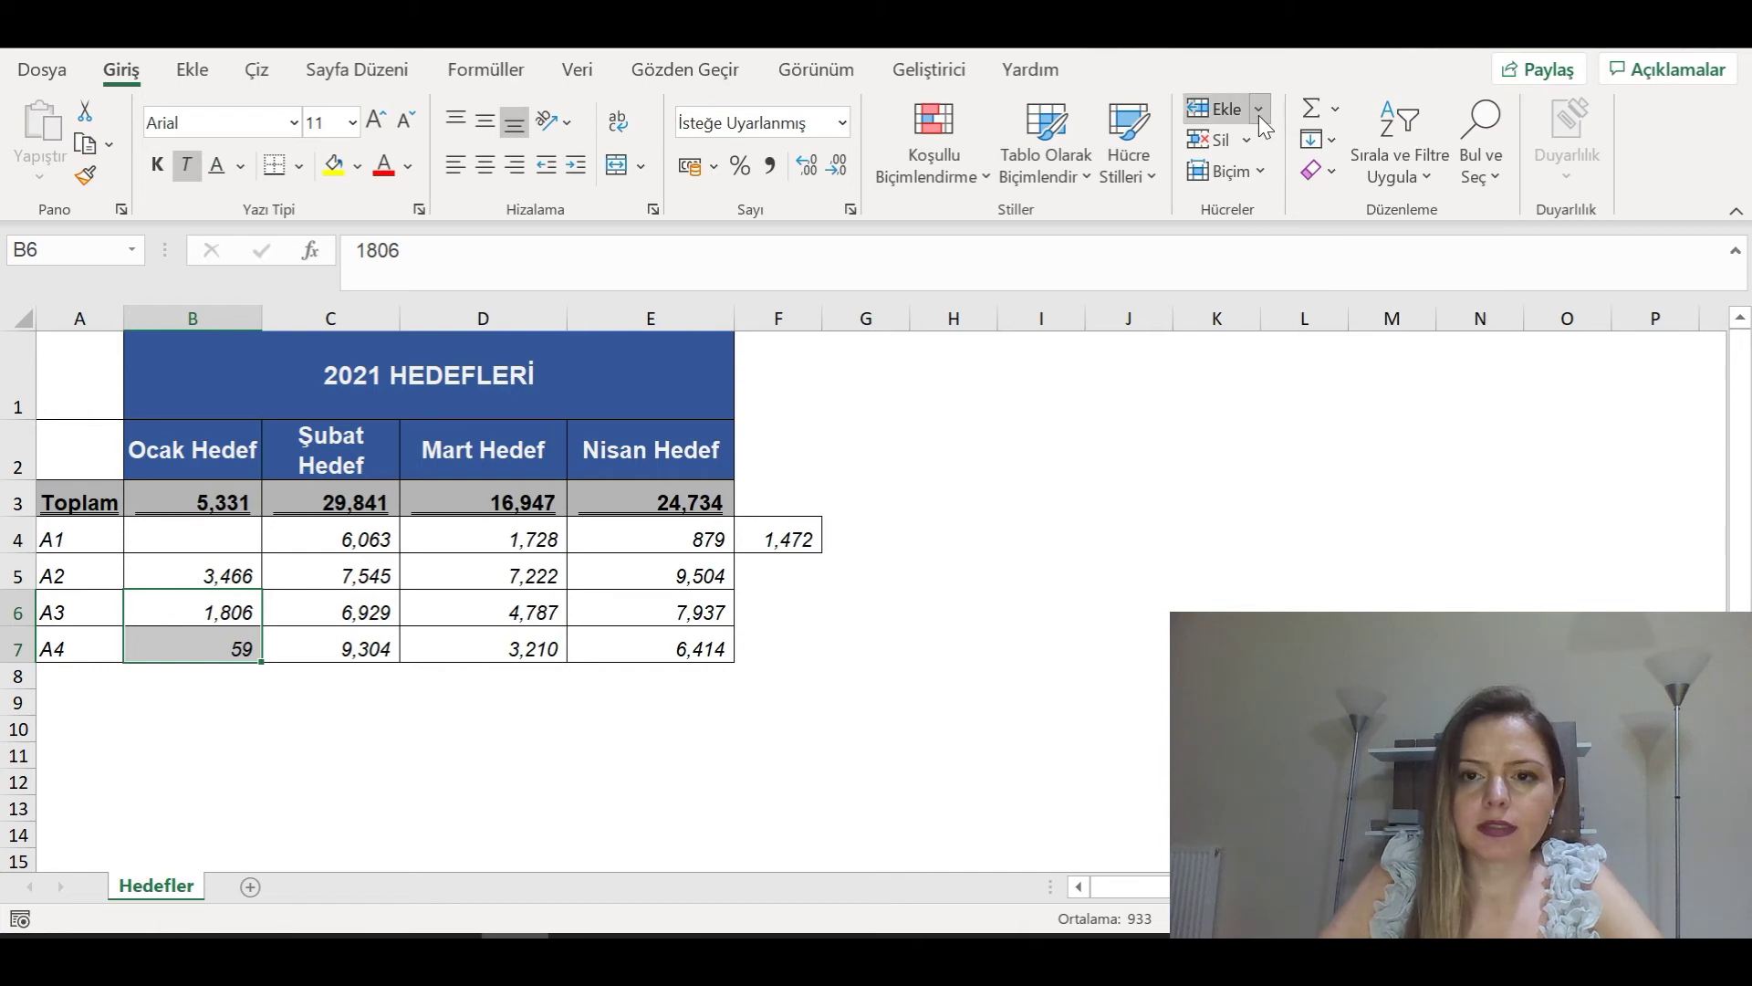
{"action": "left_click", "coordinate": [1251, 144]}
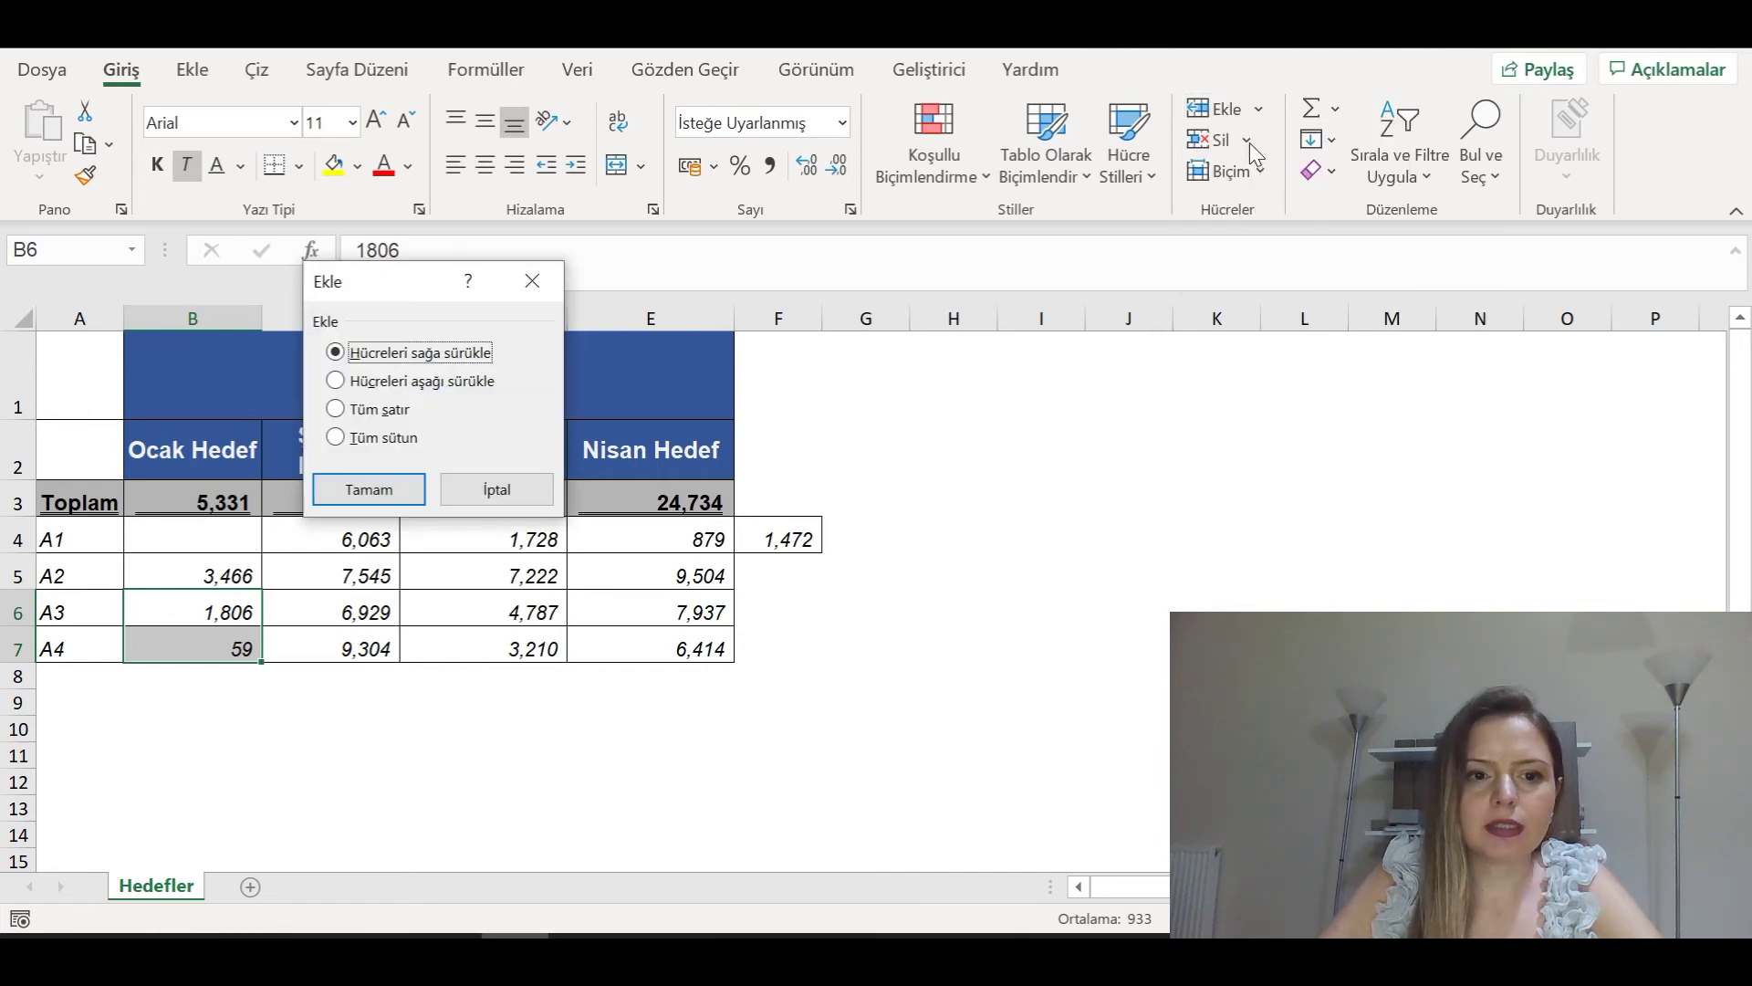
{"action": "left_click", "coordinate": [369, 490]}
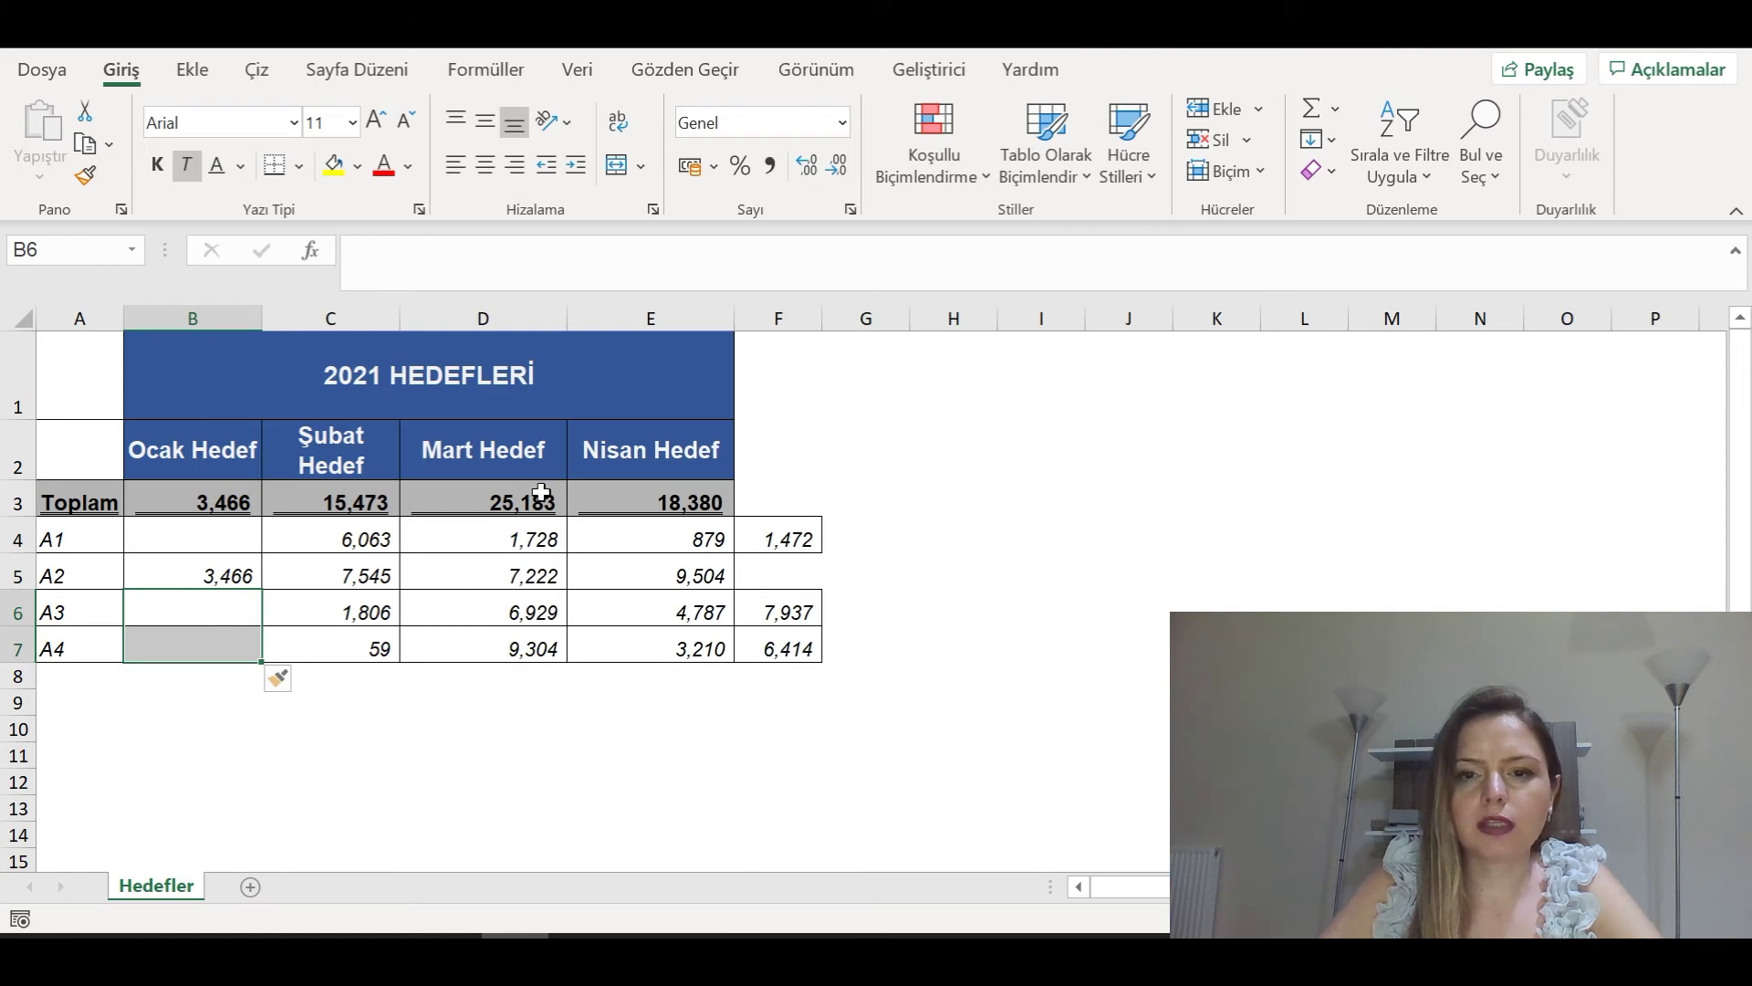
Delete B6:B7 to shift values back left, then delete blank cell B4.
{"action": "left_click", "coordinate": [1208, 142]}
{"action": "left_click", "coordinate": [188, 534]}
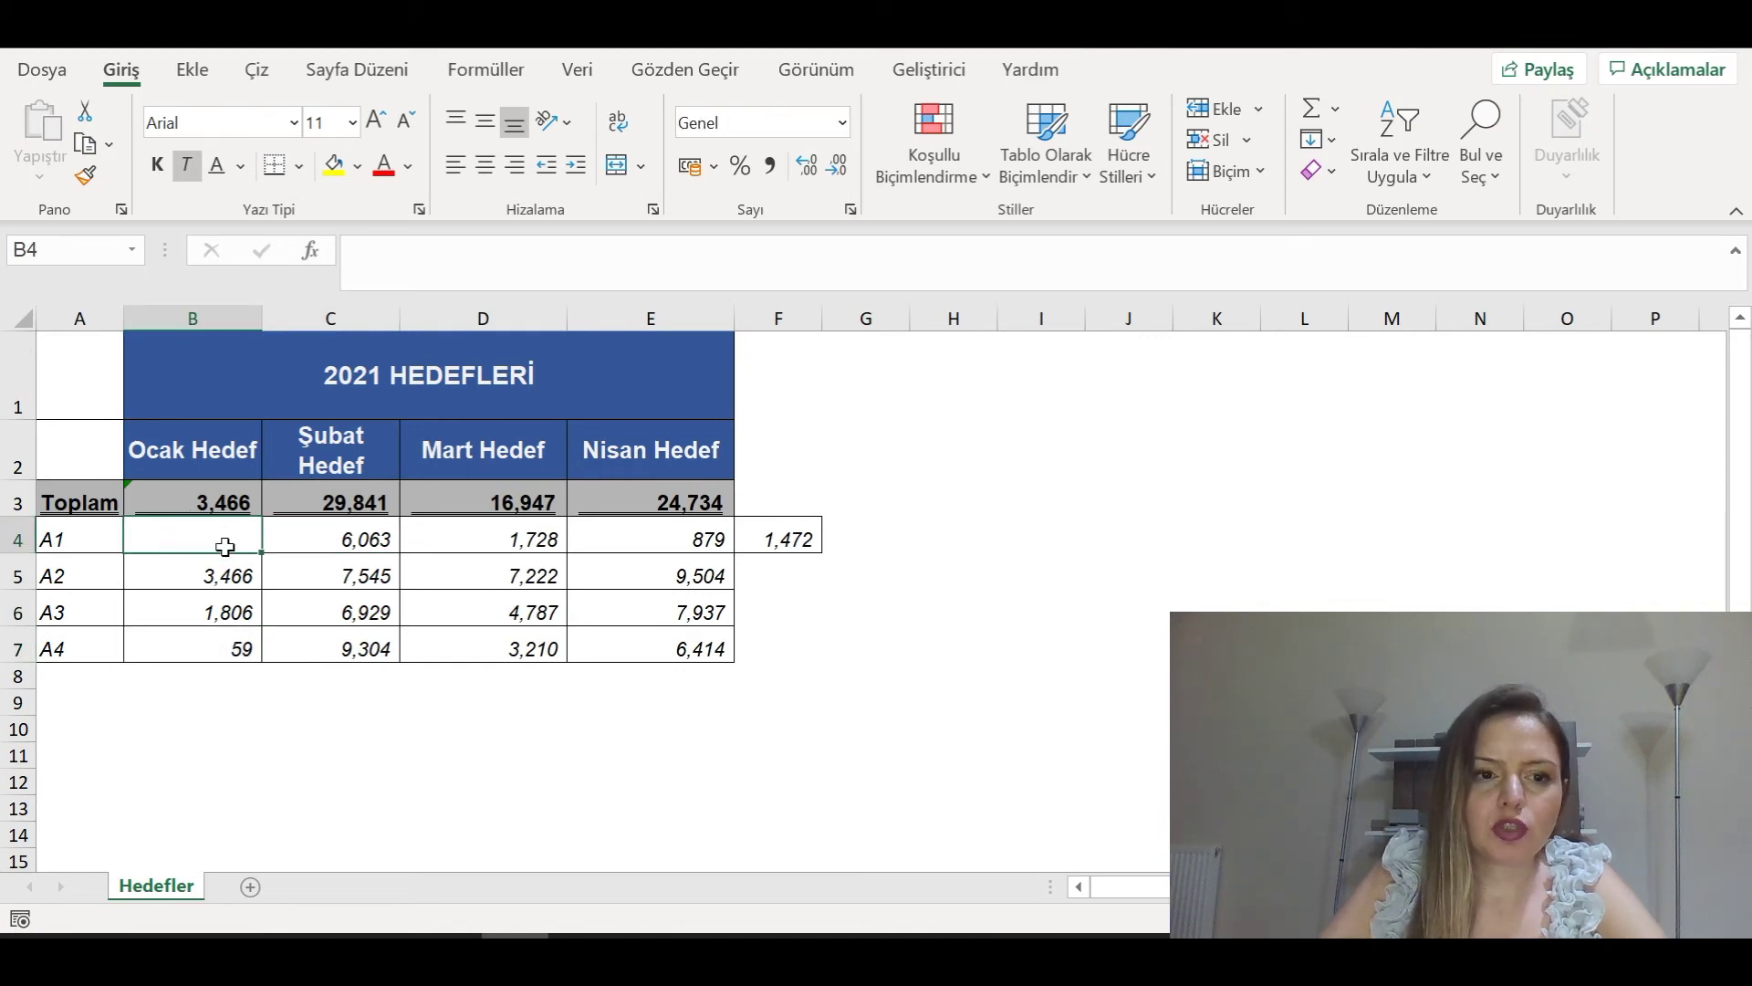
{"action": "left_click", "coordinate": [1206, 144]}
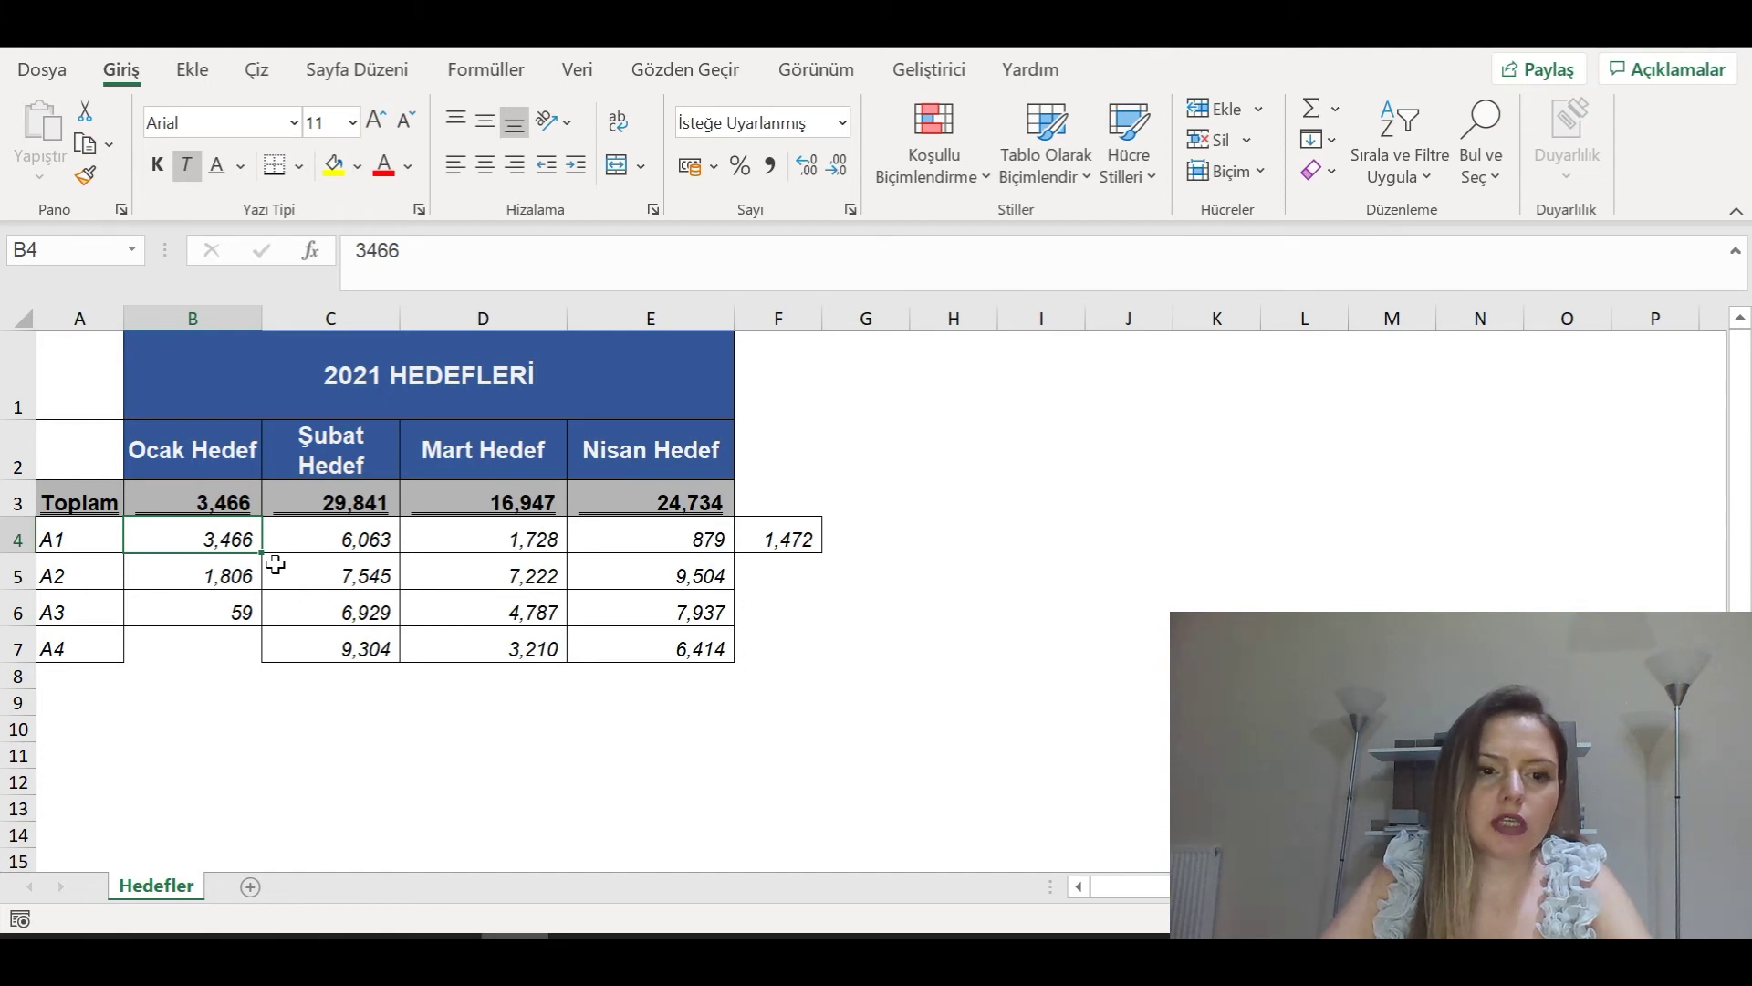
Undo, then delete B4 with 'Hücreleri sola sürükle' so the A1 row shifts left, and undo again.
{"action": "key", "text": "ctrl+z"}
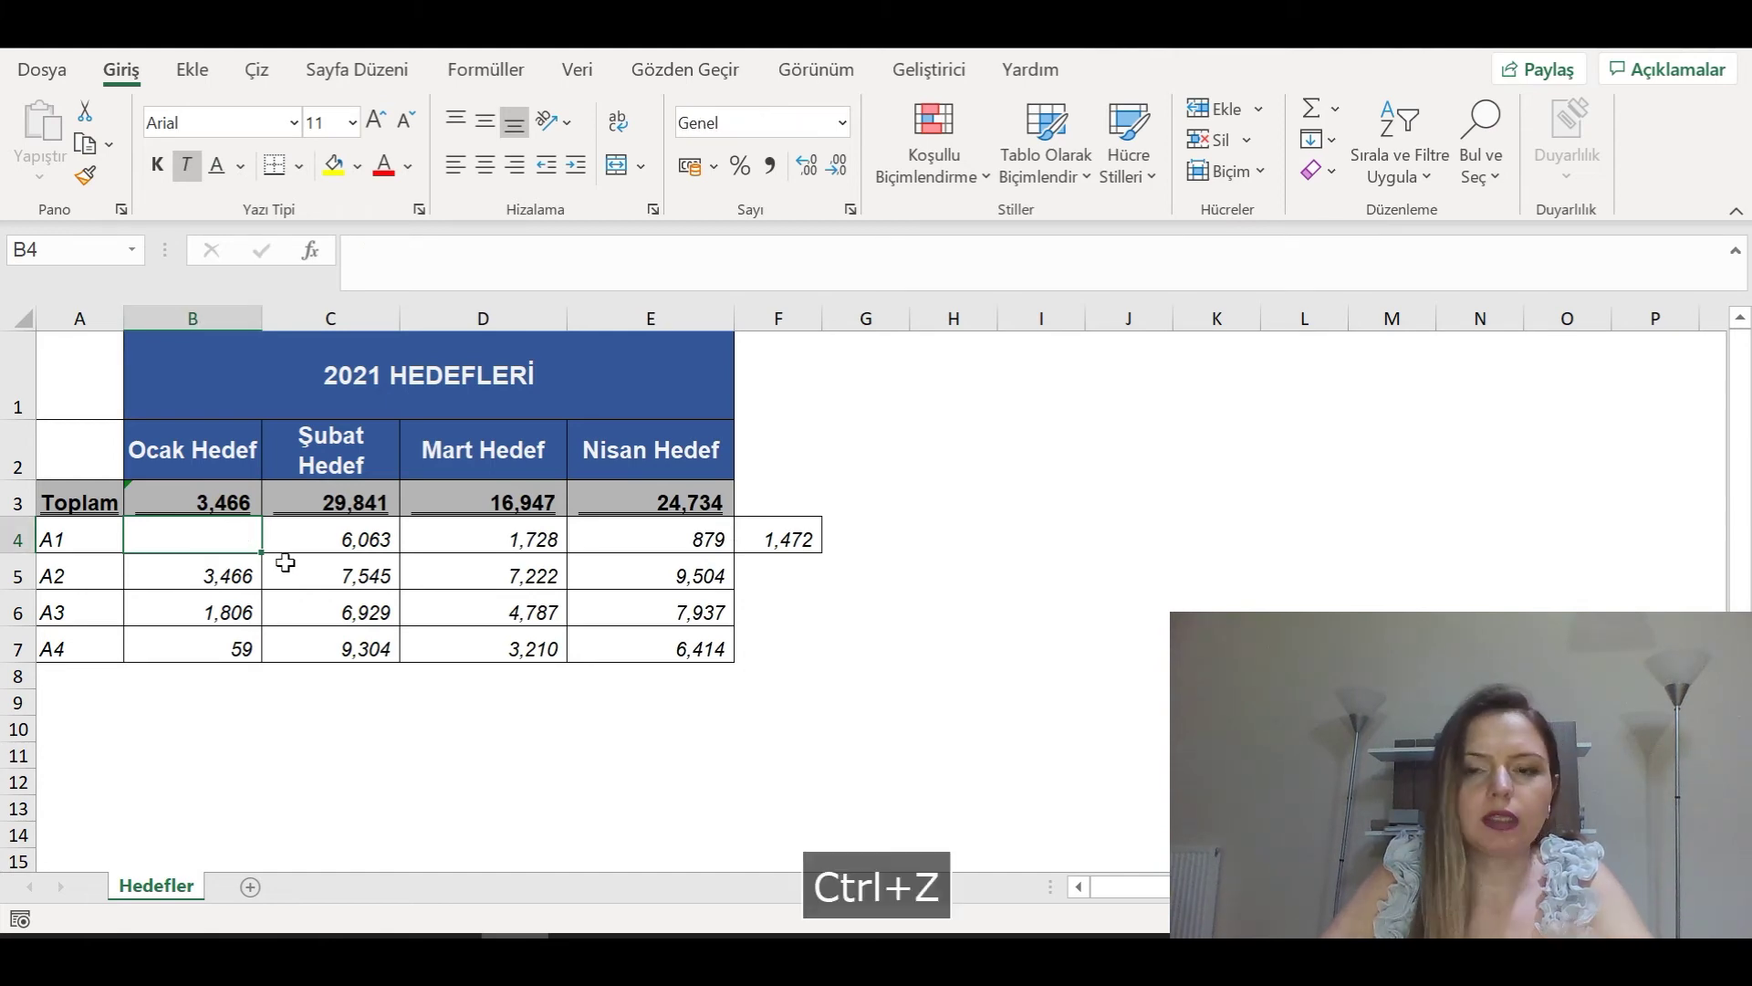
{"action": "left_click", "coordinate": [1250, 138]}
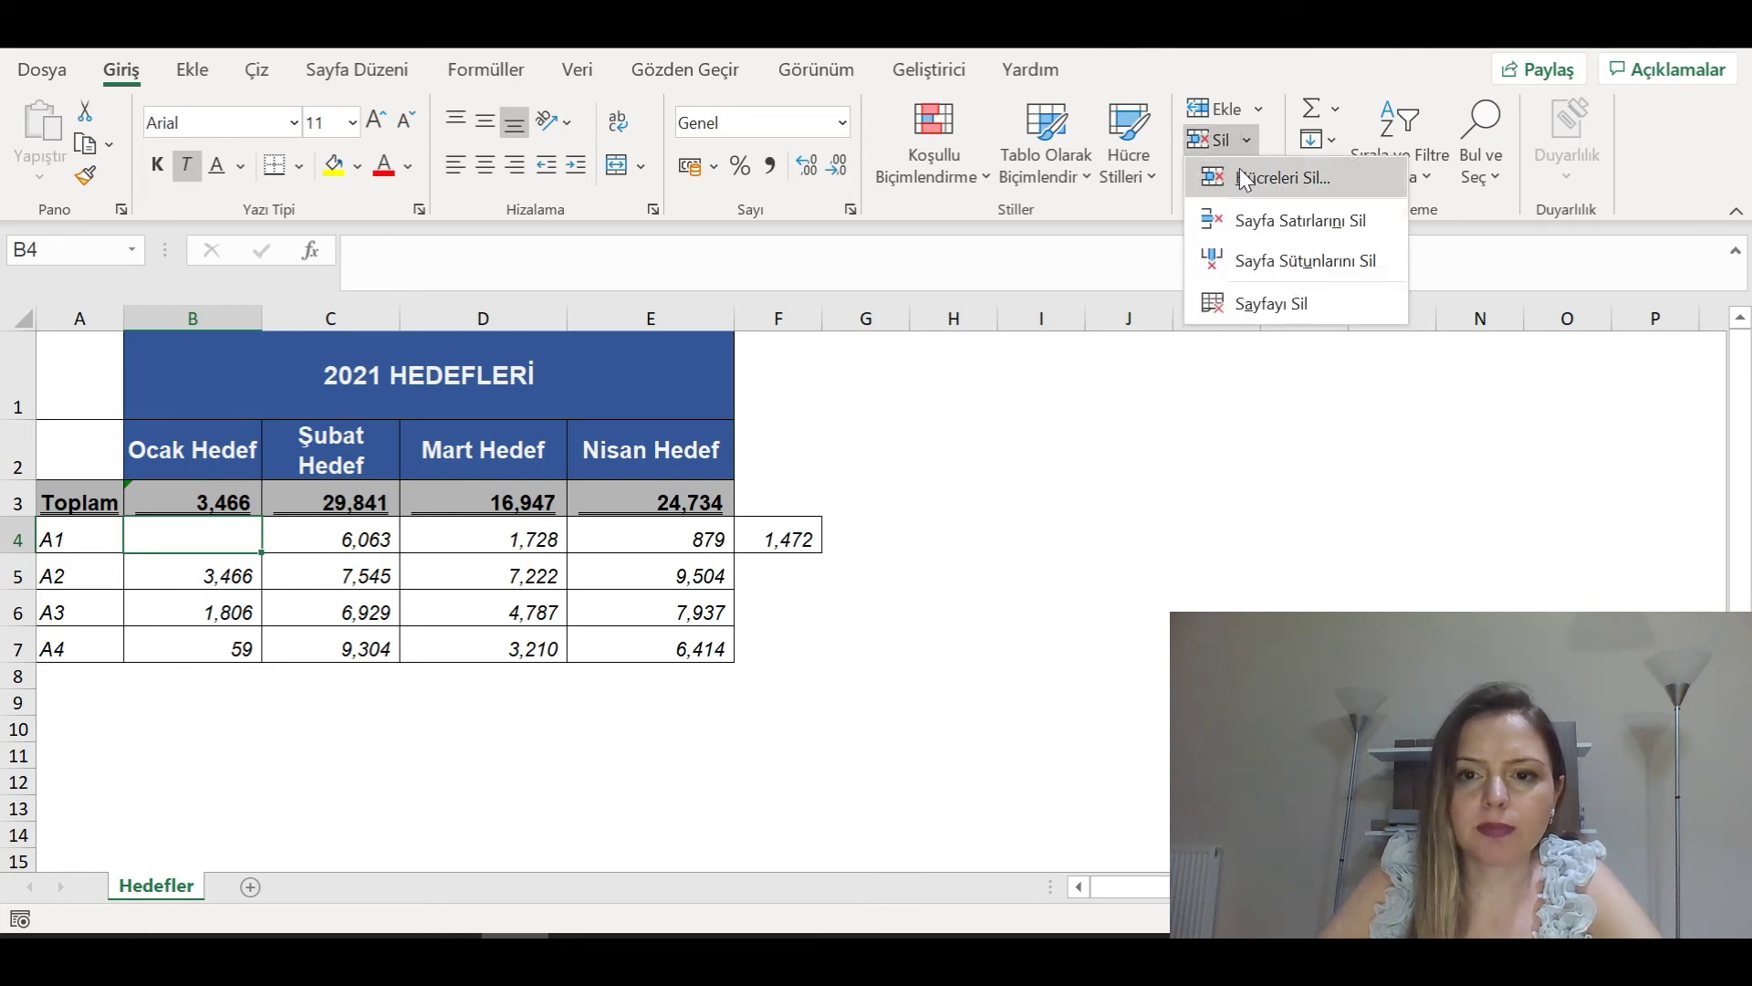
{"action": "left_click", "coordinate": [1236, 178]}
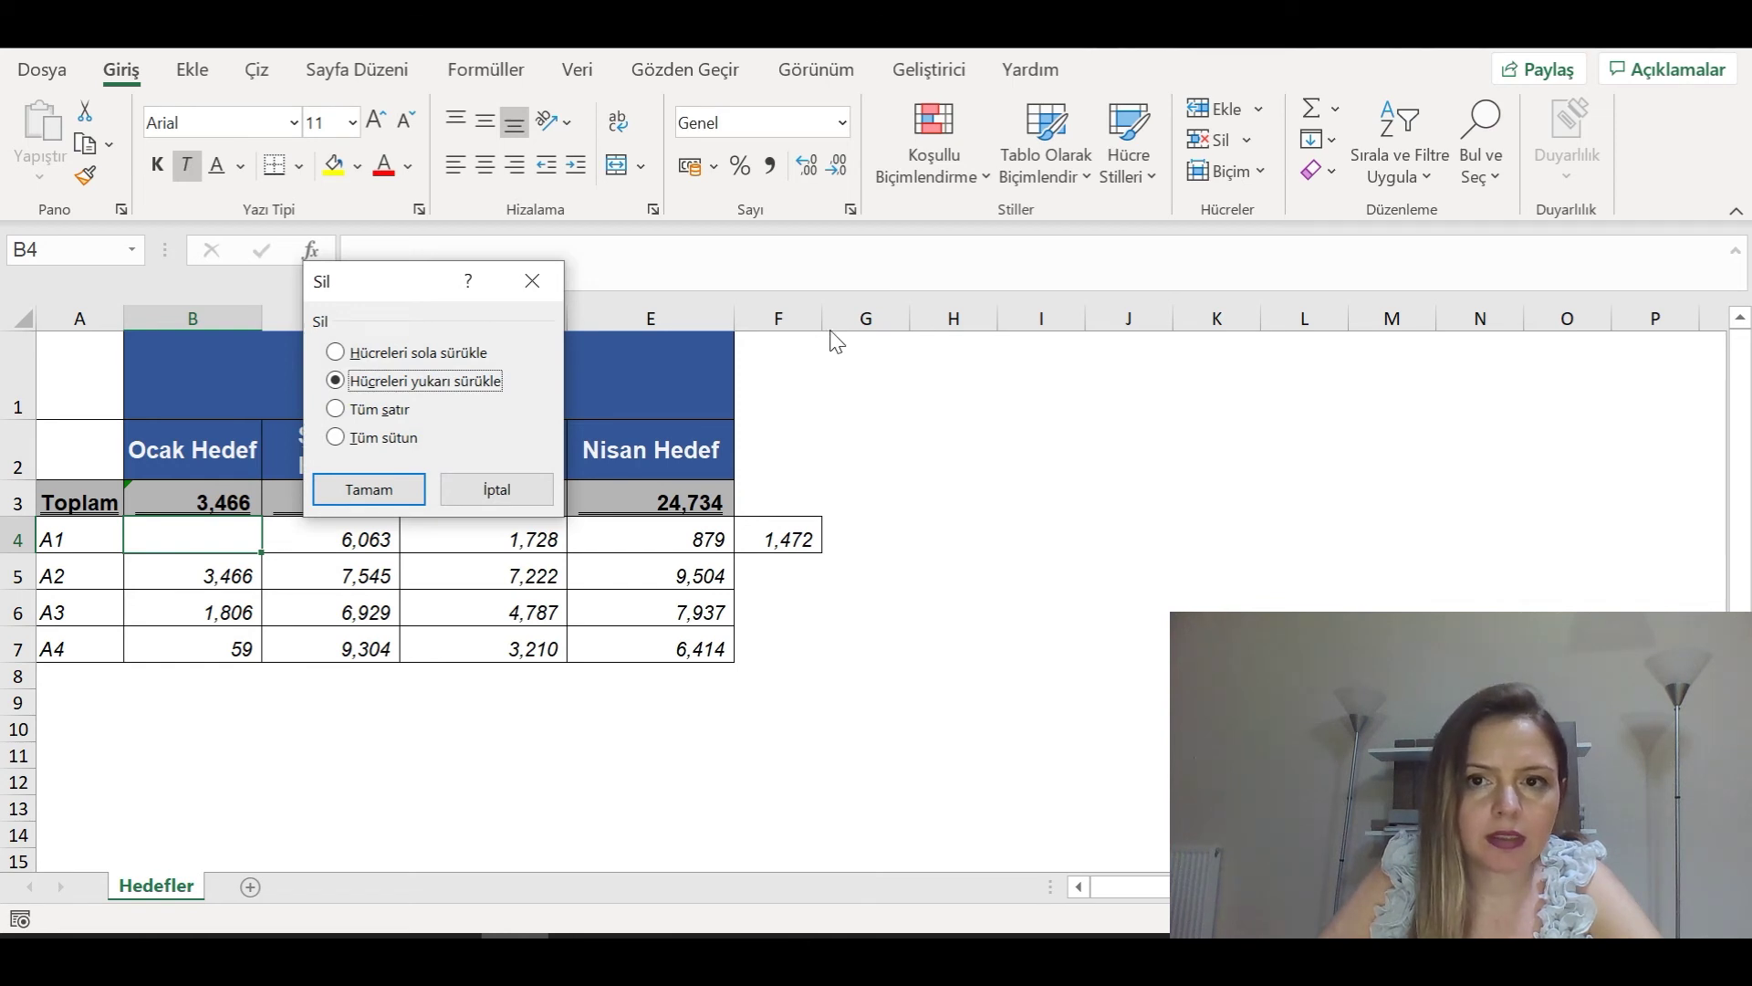
{"action": "left_click", "coordinate": [449, 356]}
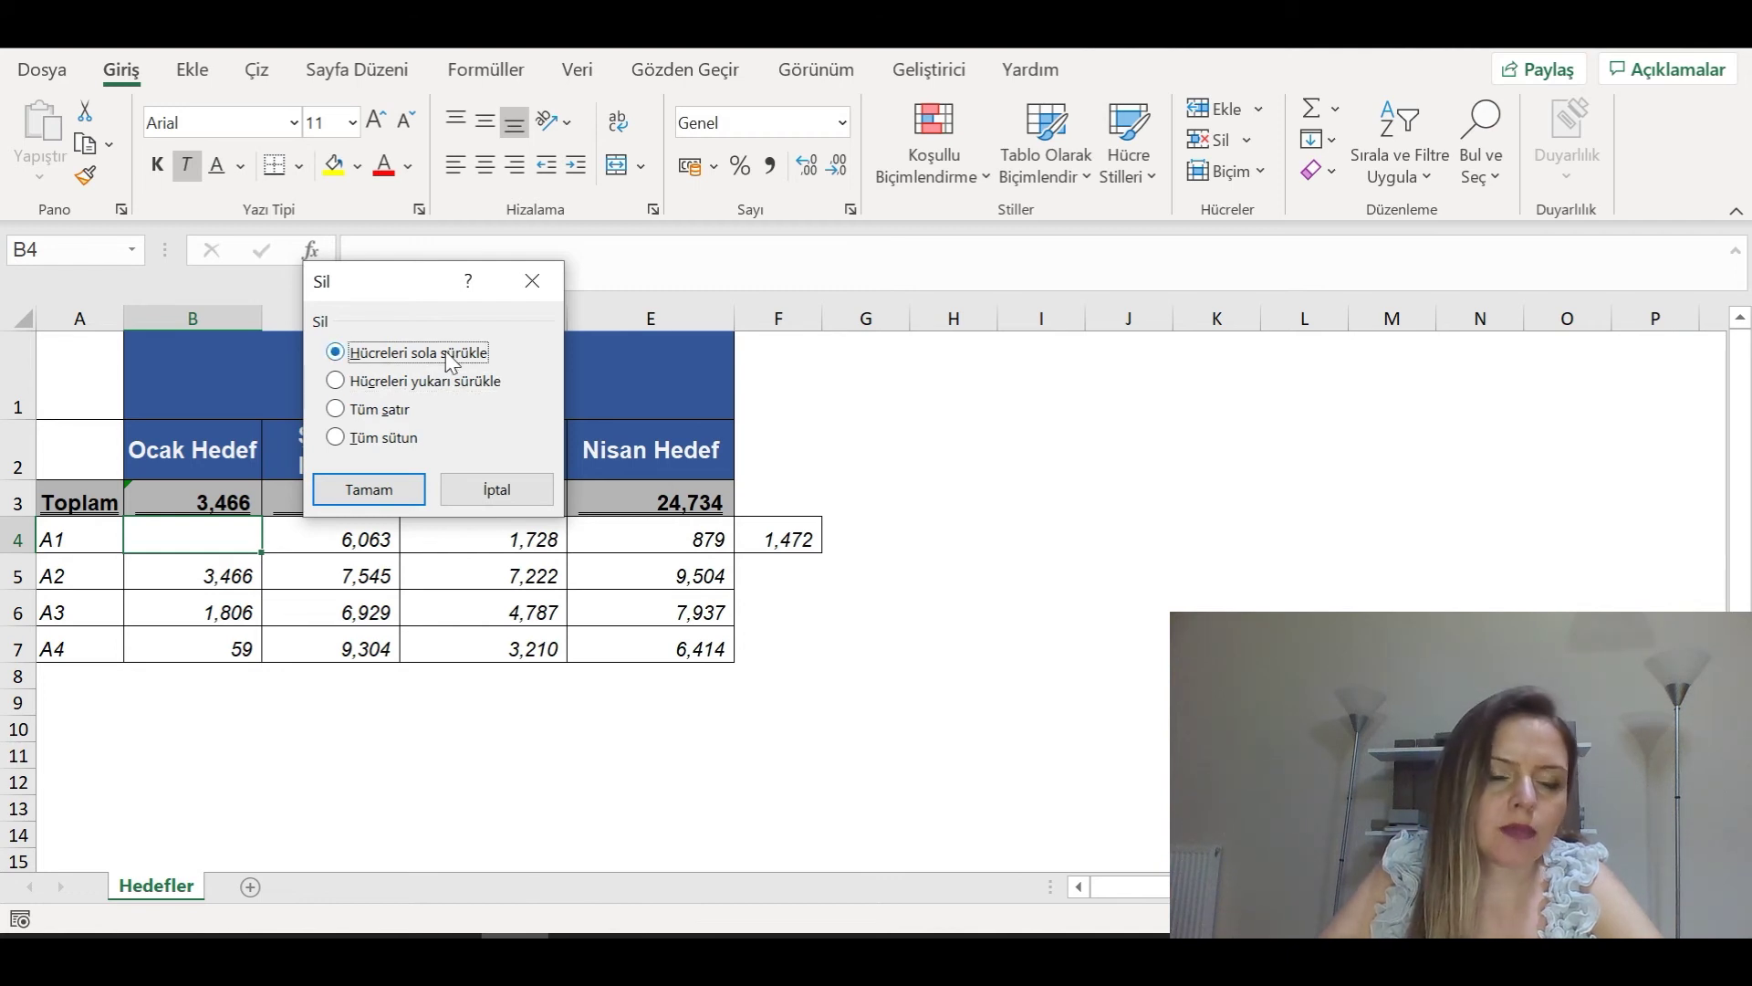
{"action": "left_click", "coordinate": [394, 489]}
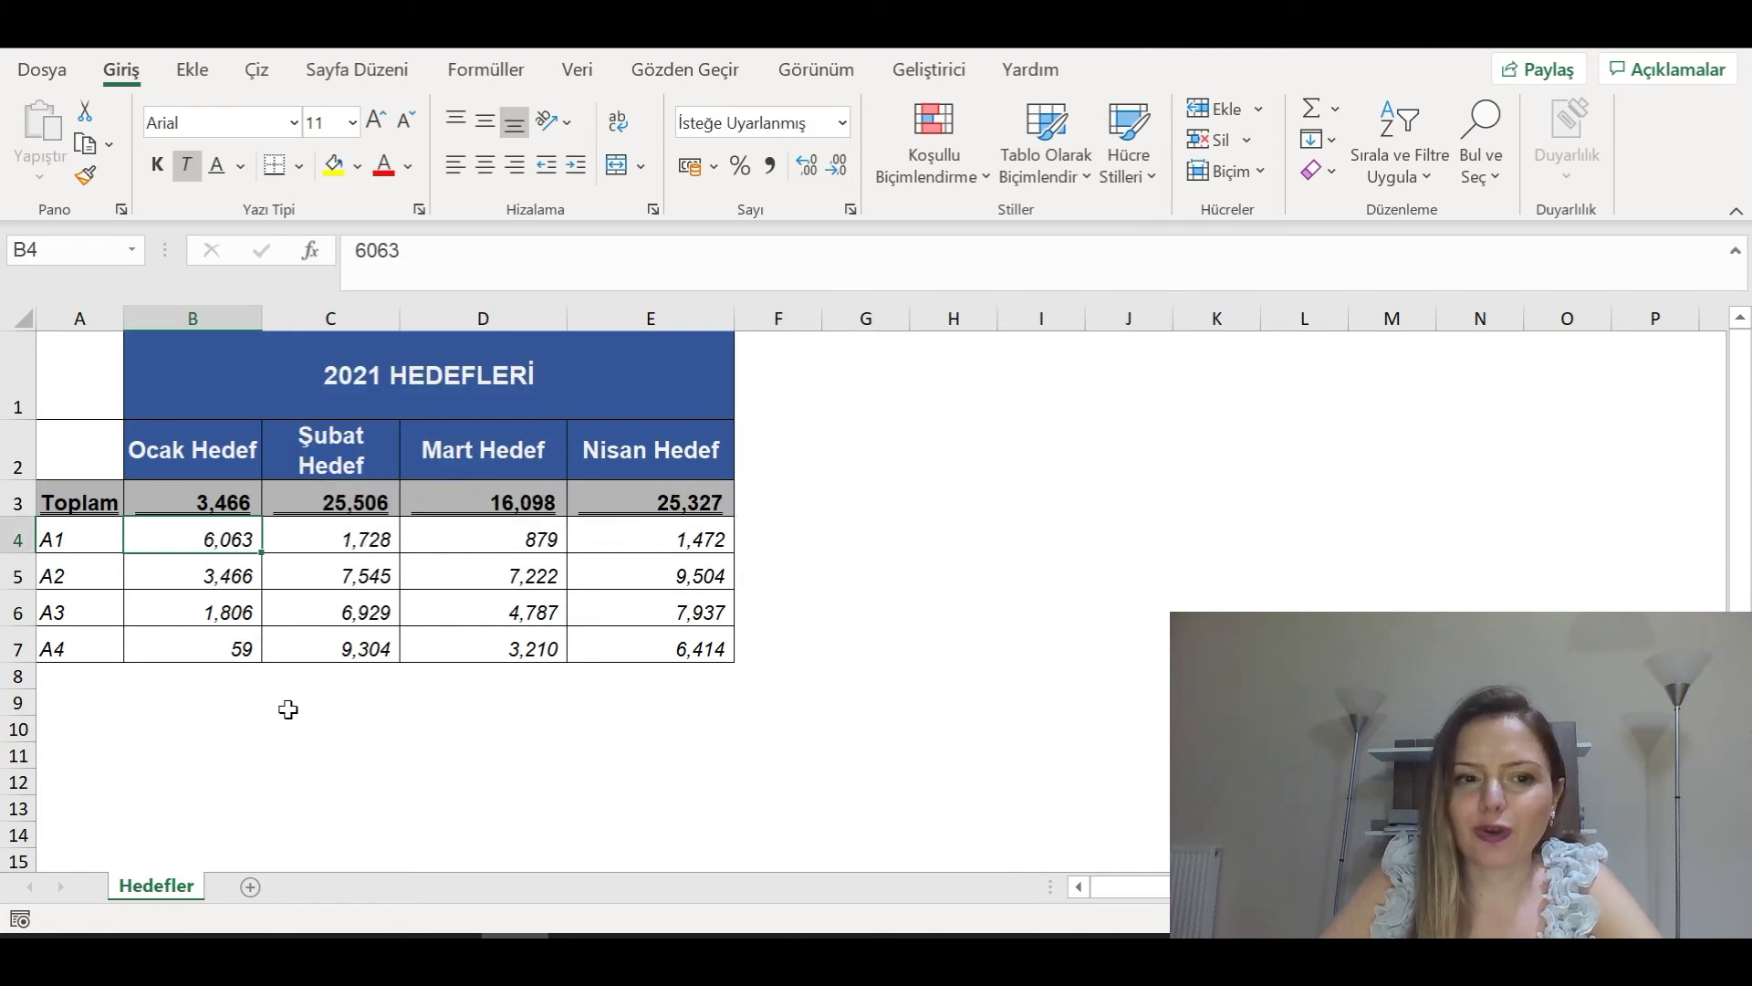
{"action": "key", "text": "ctrl+z"}
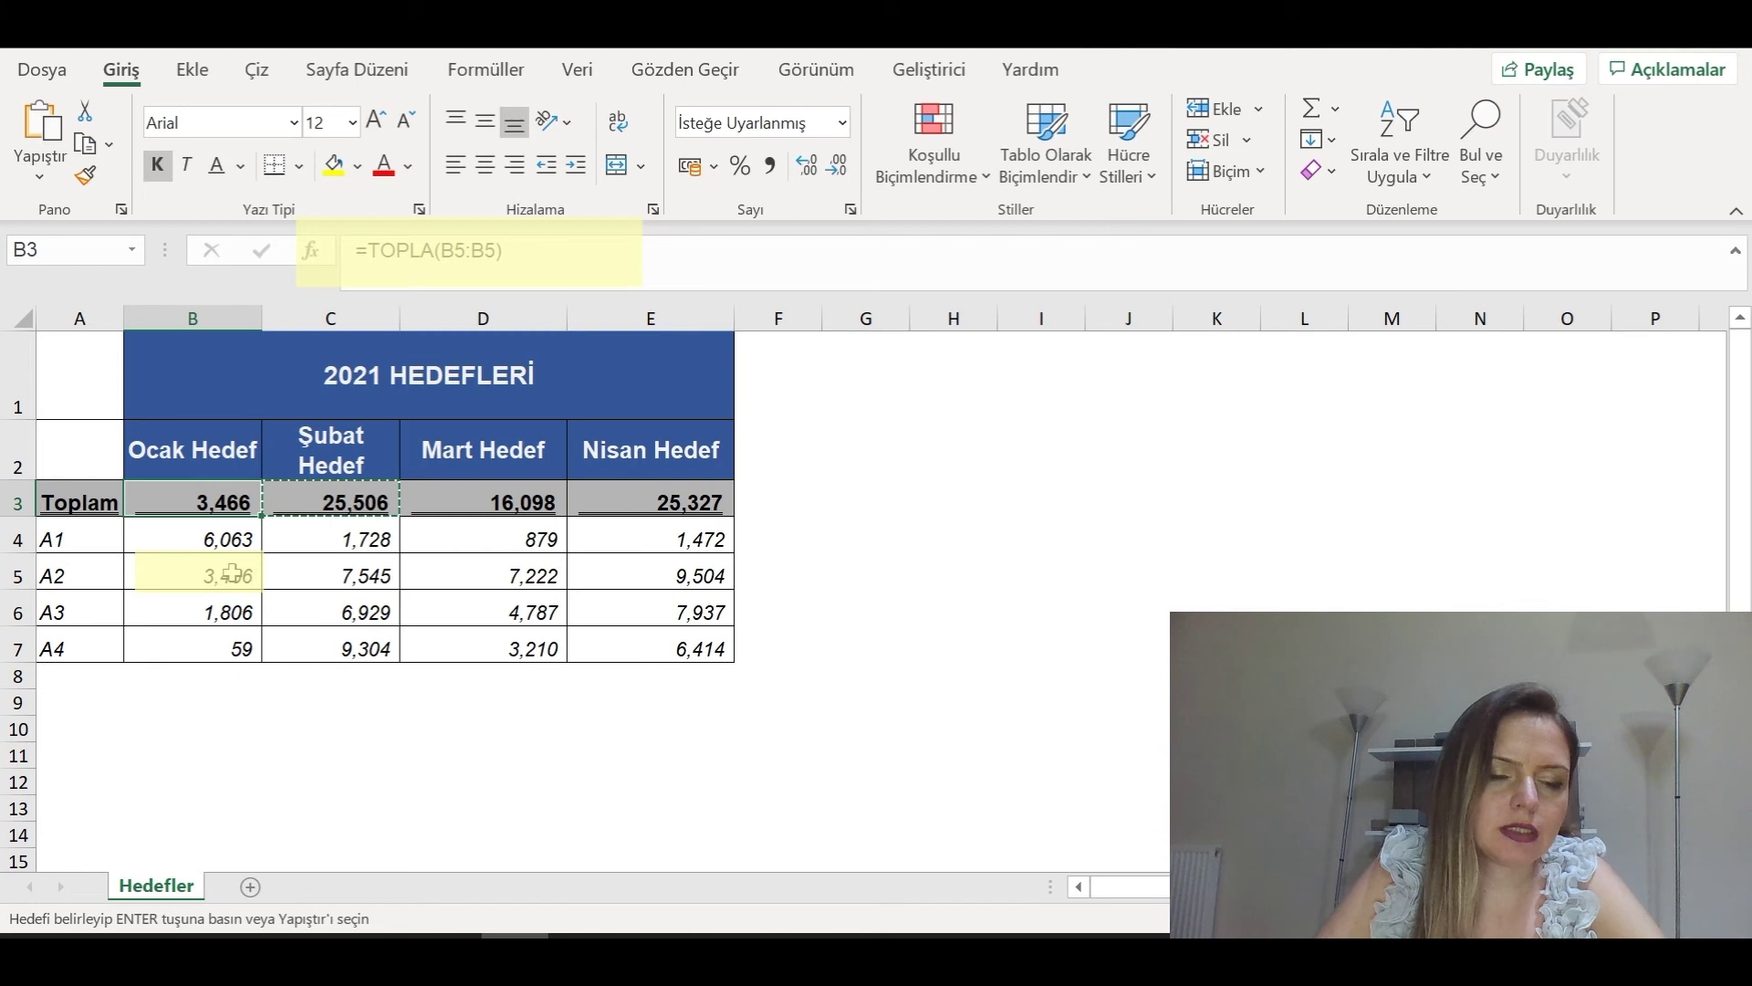
Copy the C3 total formula into B3 so the Ocak Hedef Toplam reads 11,394, then select D6.
{"action": "left_click", "coordinate": [231, 573]}
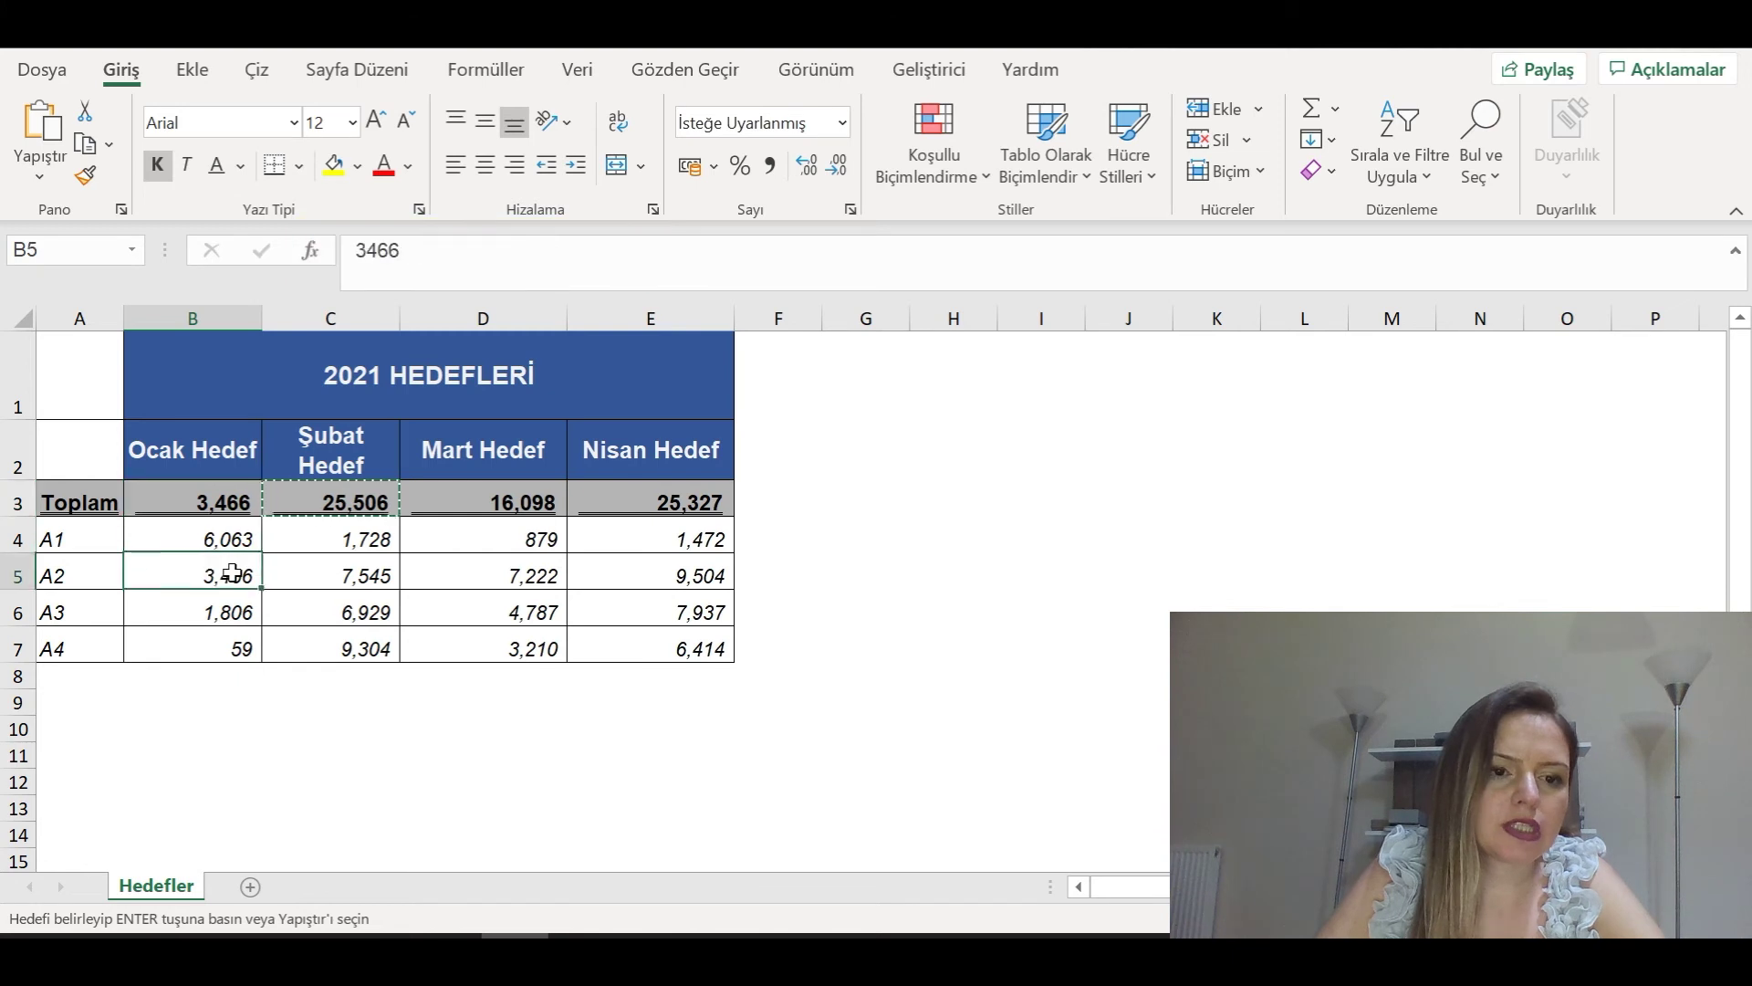
{"action": "left_click", "coordinate": [300, 496]}
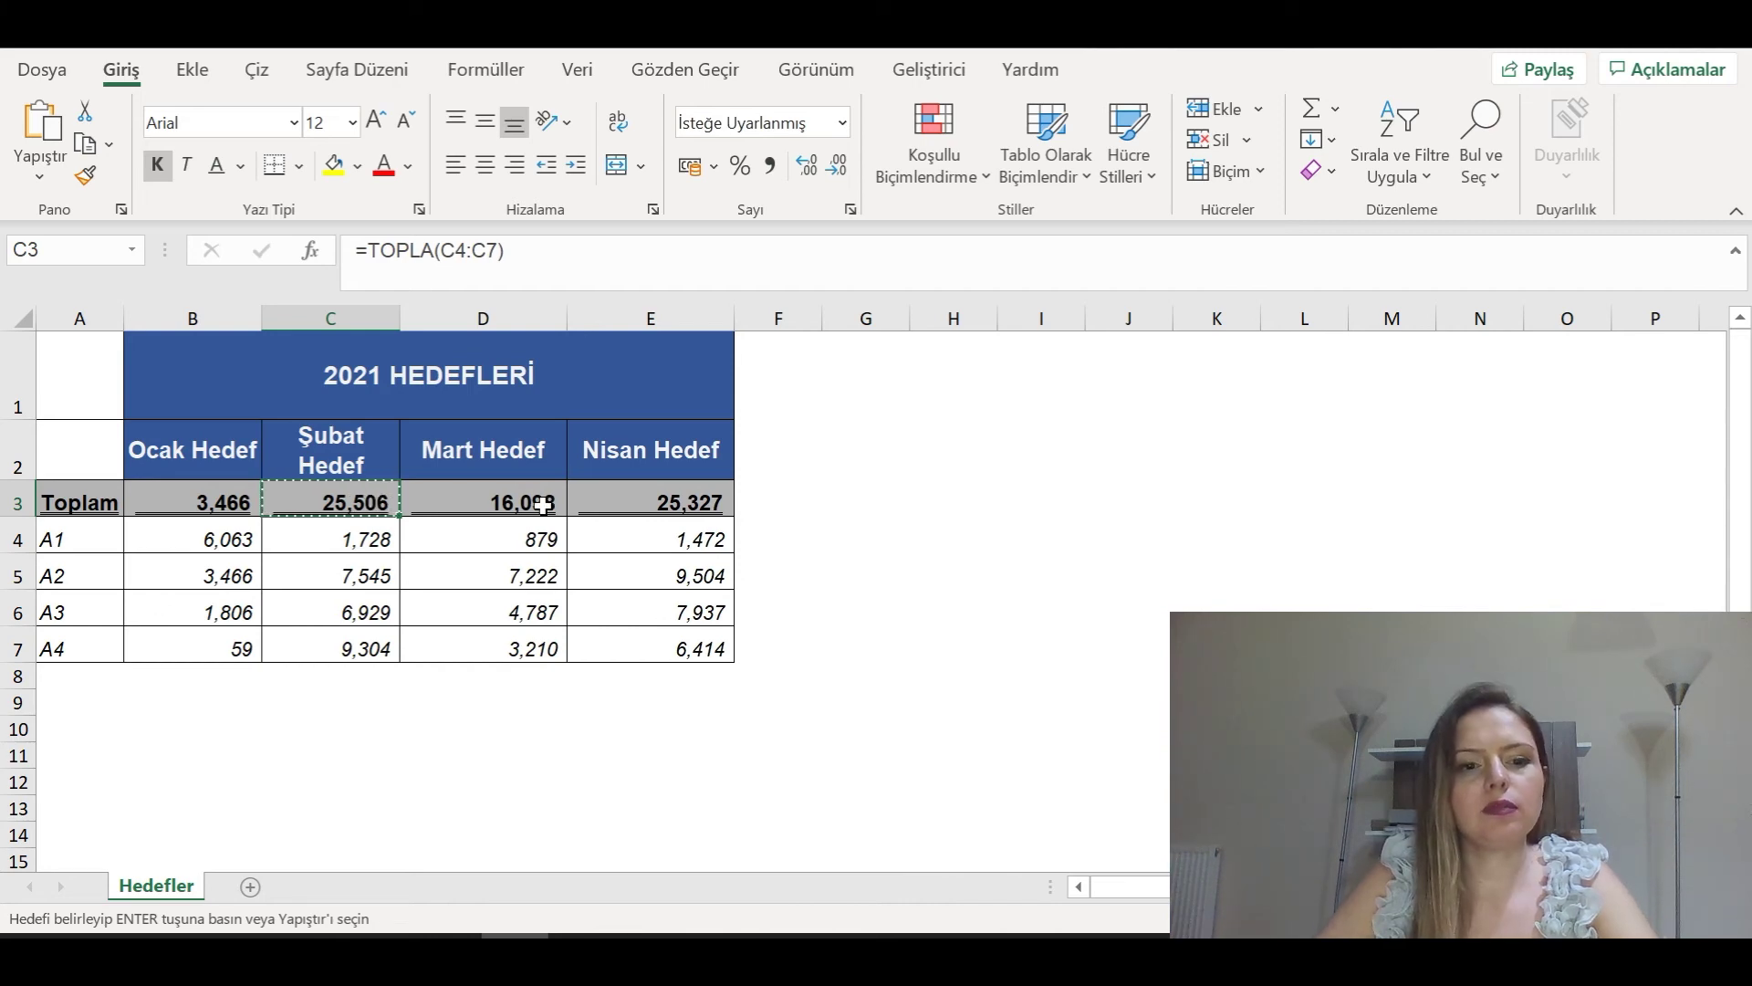
{"action": "key", "text": "ctrl+c"}
{"action": "key", "text": "Left"}
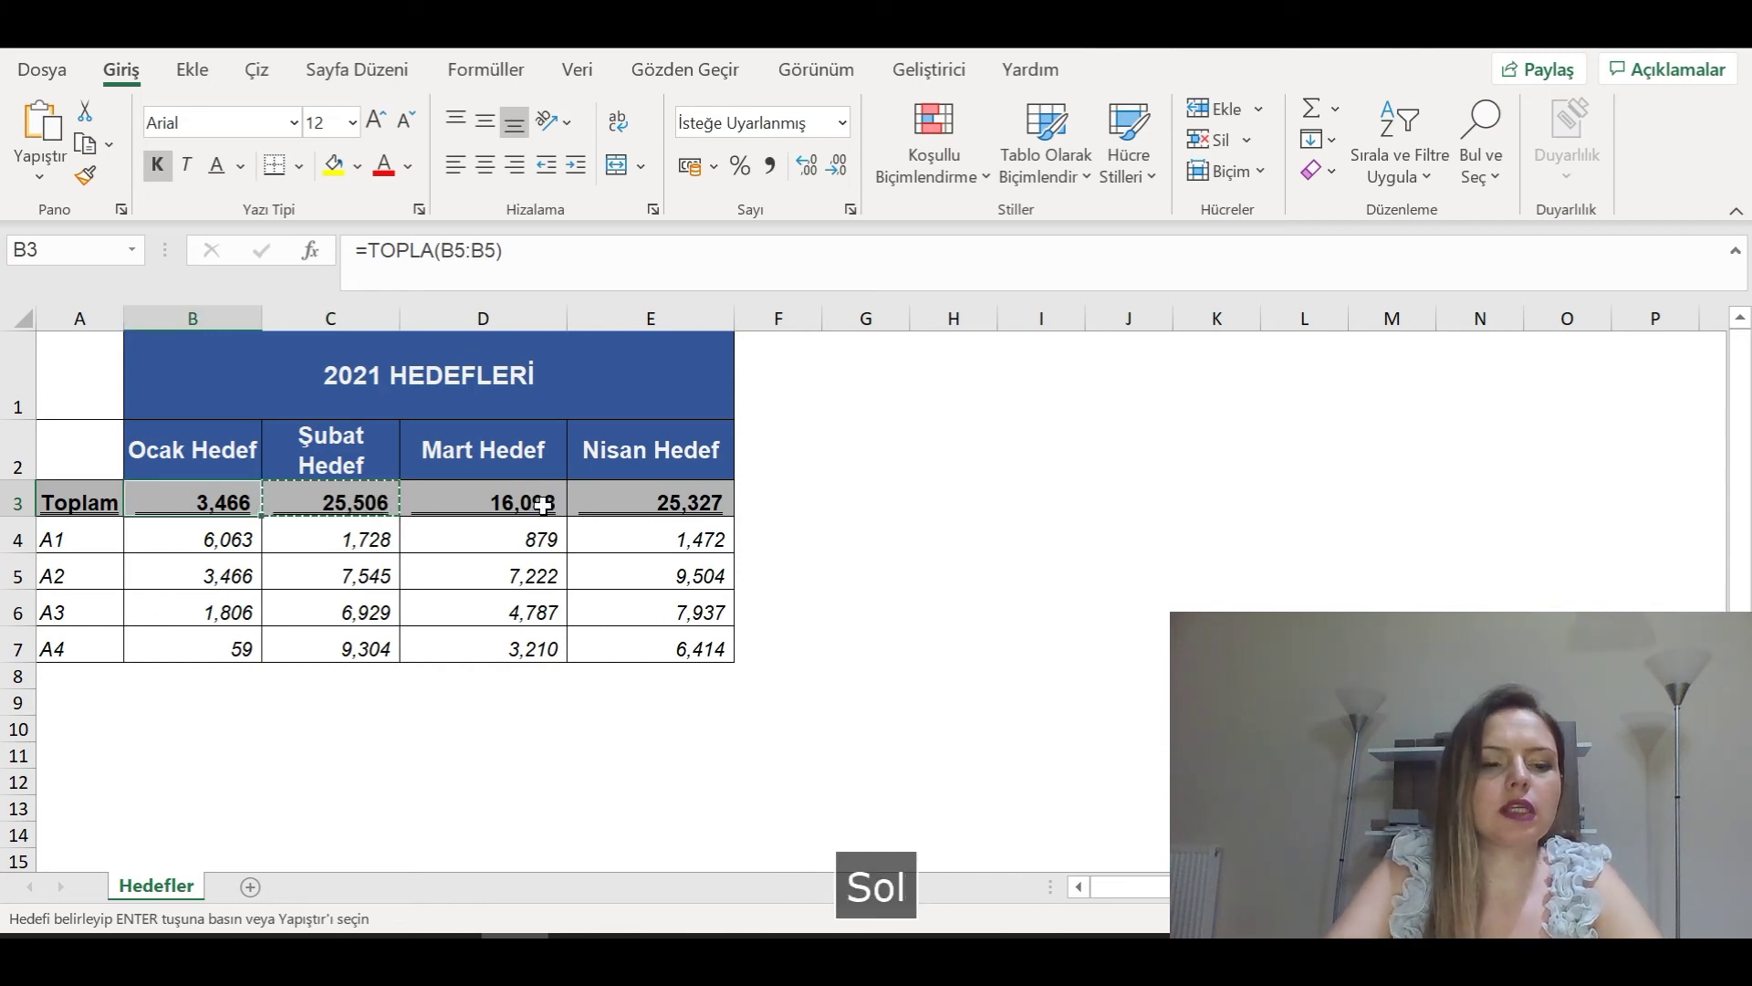
{"action": "key", "text": "Return"}
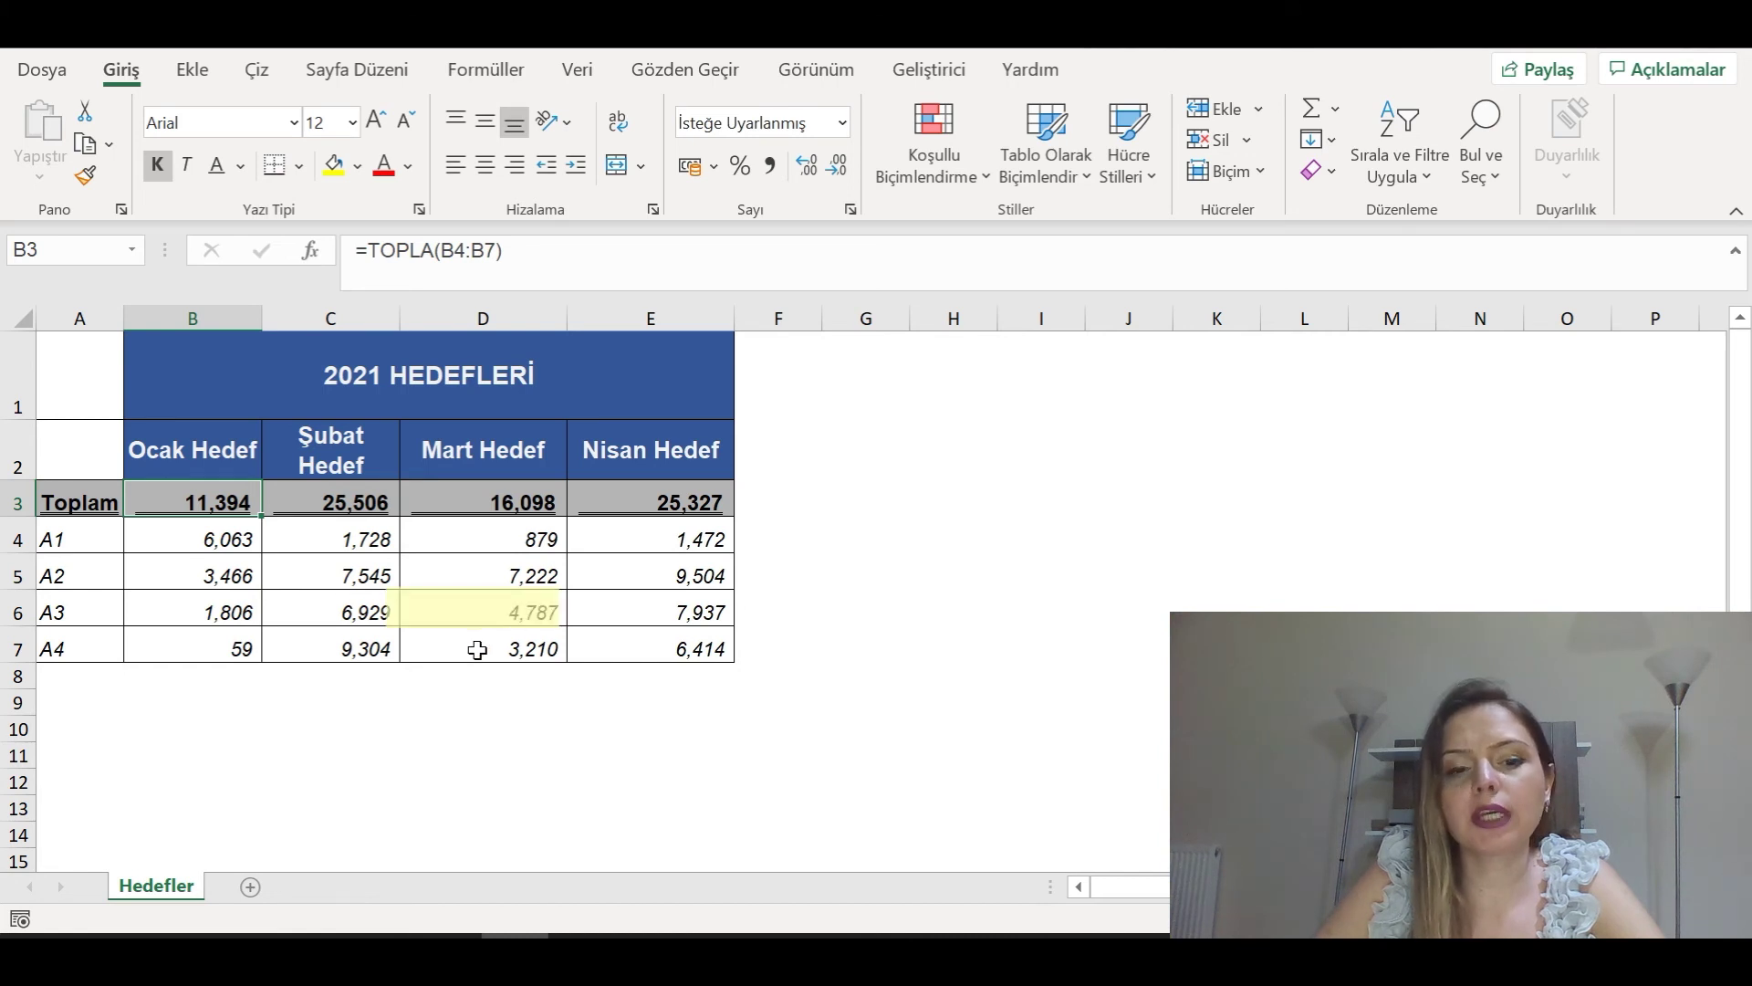
{"action": "left_click", "coordinate": [539, 616]}
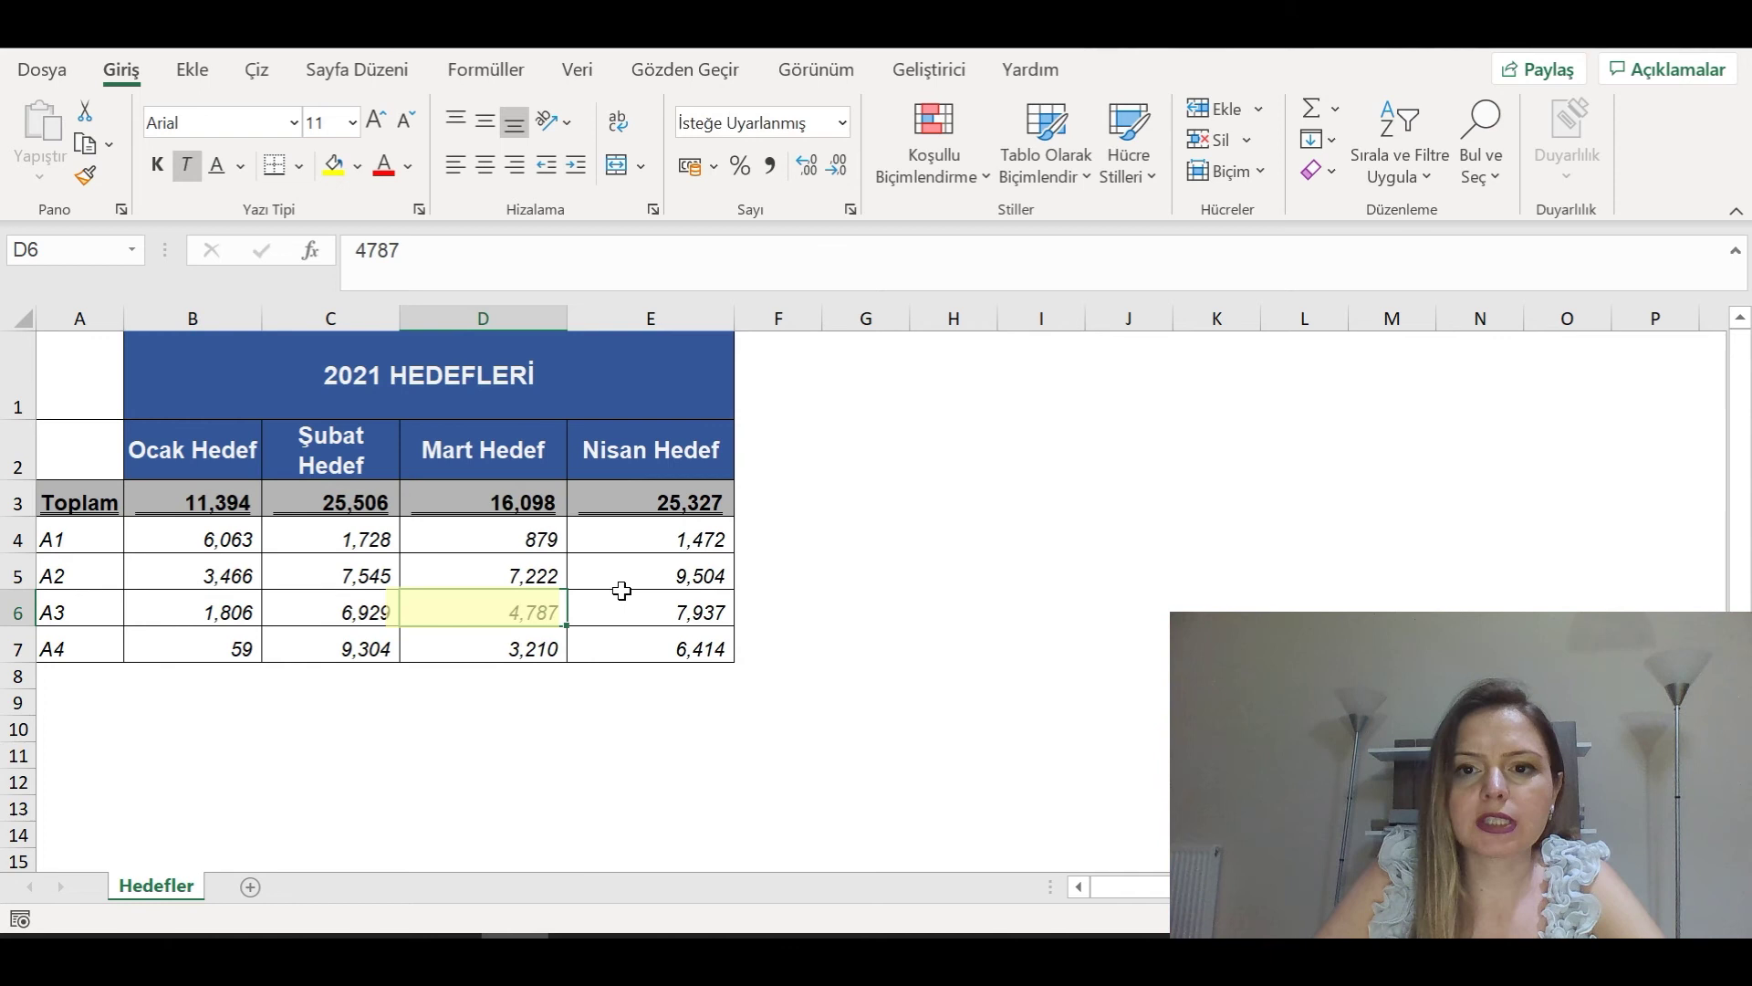
{"action": "left_click", "coordinate": [1262, 109]}
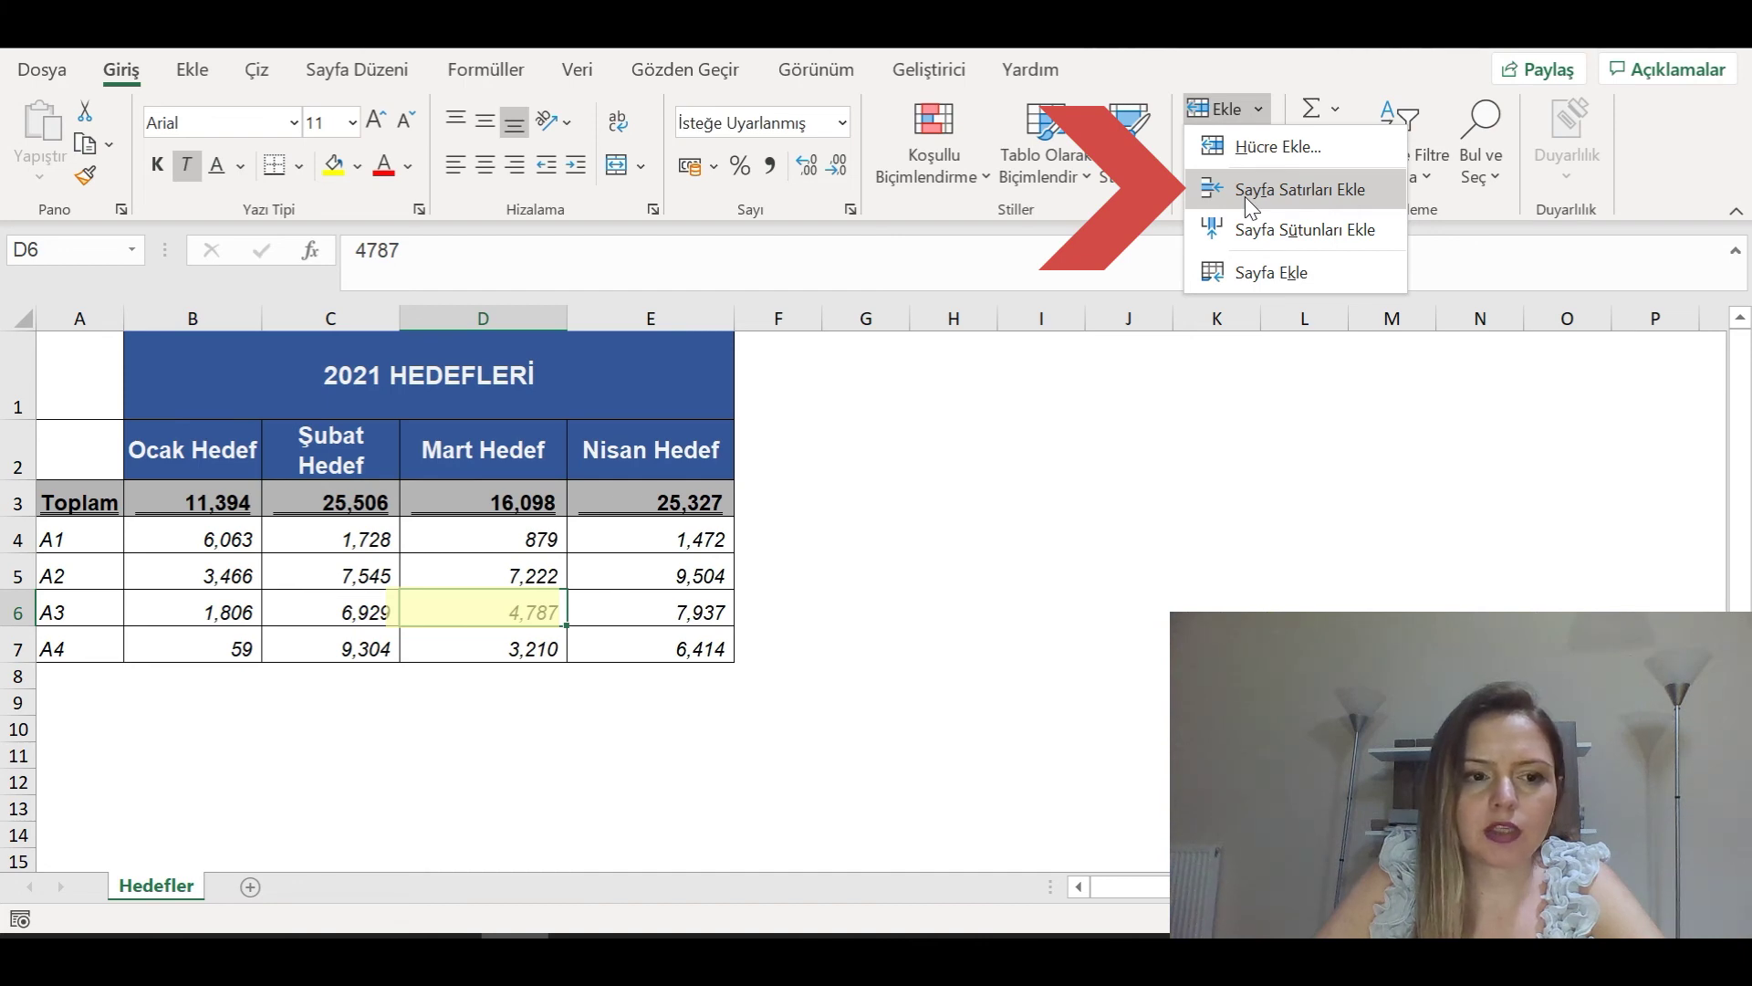
Insert a blank sheet row 6 above the A3 row.
{"action": "left_click", "coordinate": [1244, 195]}
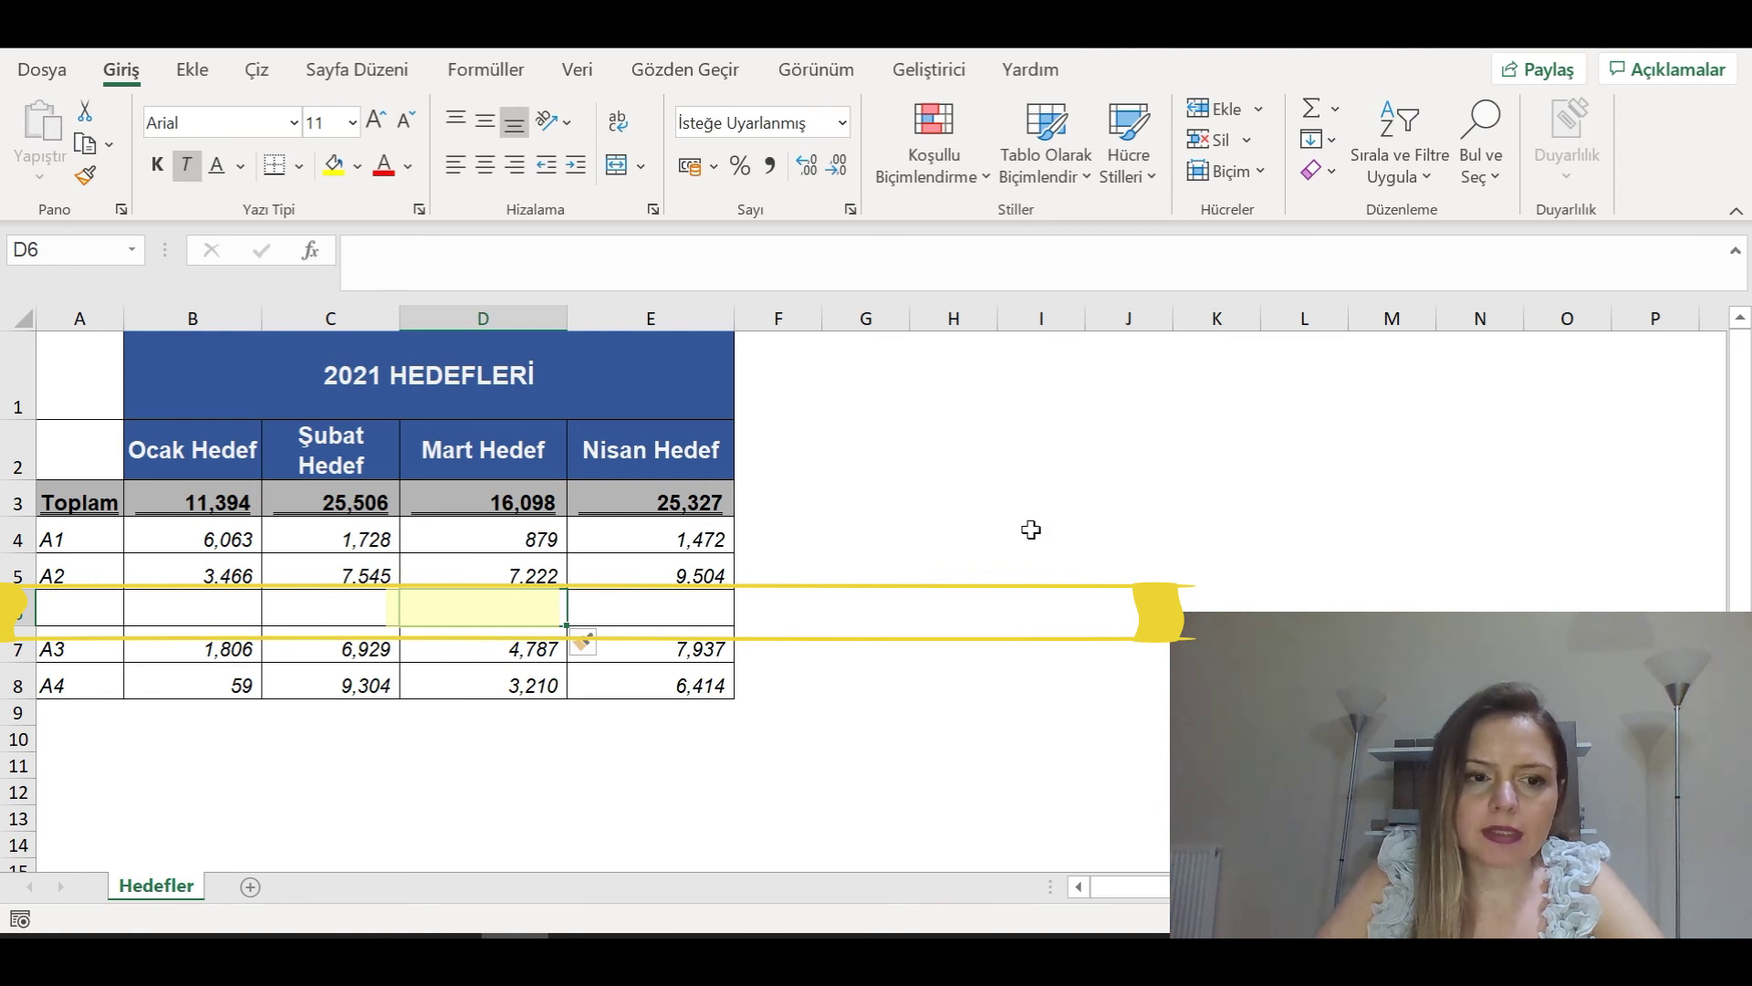
Select cell D7 holding 4,787, then all of column D.
{"action": "left_click", "coordinate": [538, 649]}
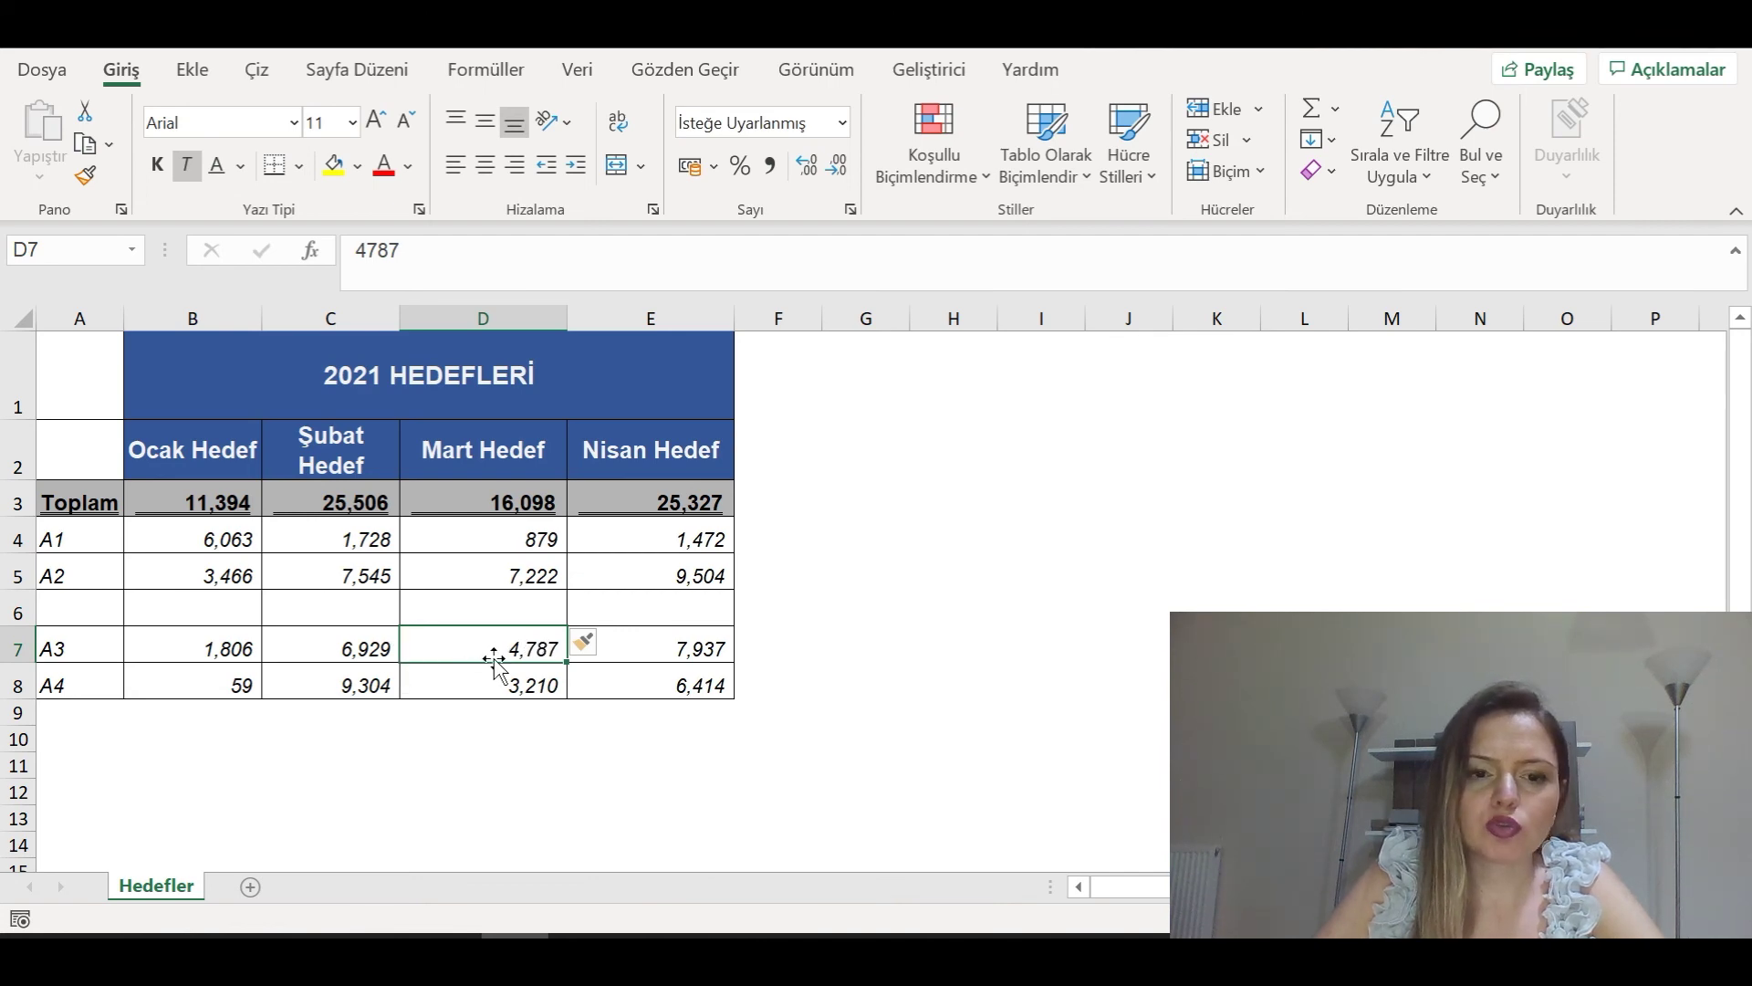
{"action": "left_click", "coordinate": [509, 311]}
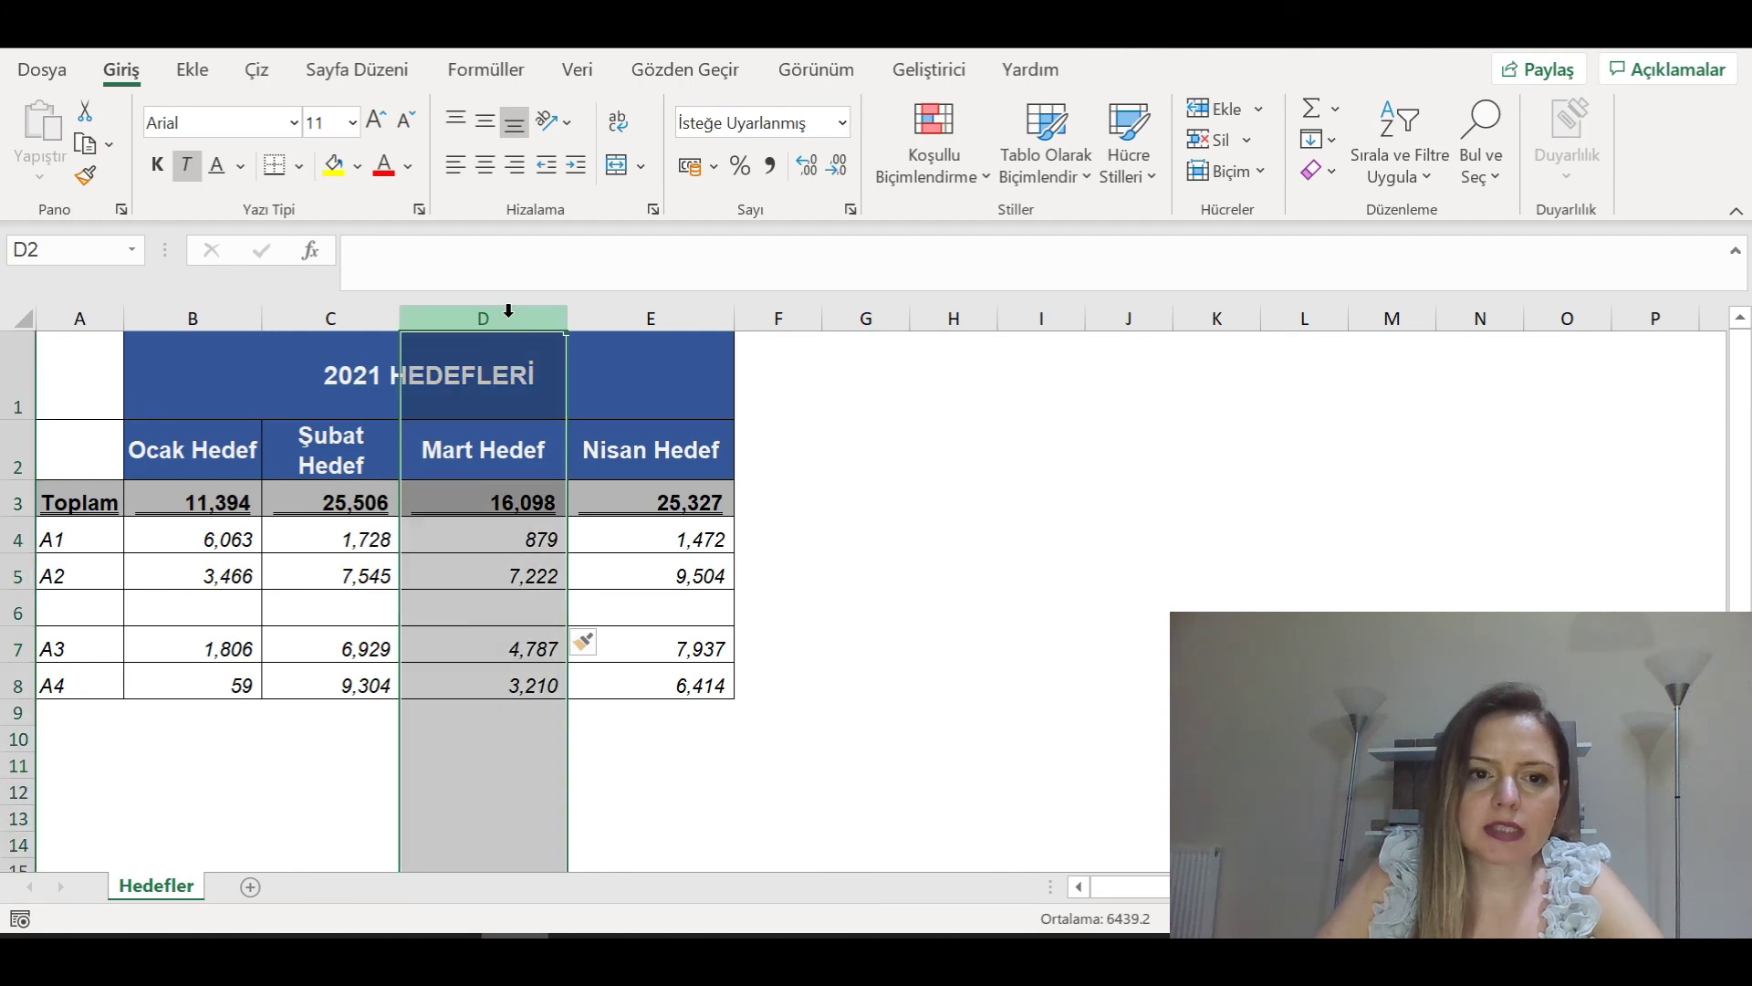
Insert a blank sheet column before Mart Hedef, then delete that empty column D.
{"action": "left_click", "coordinate": [508, 646]}
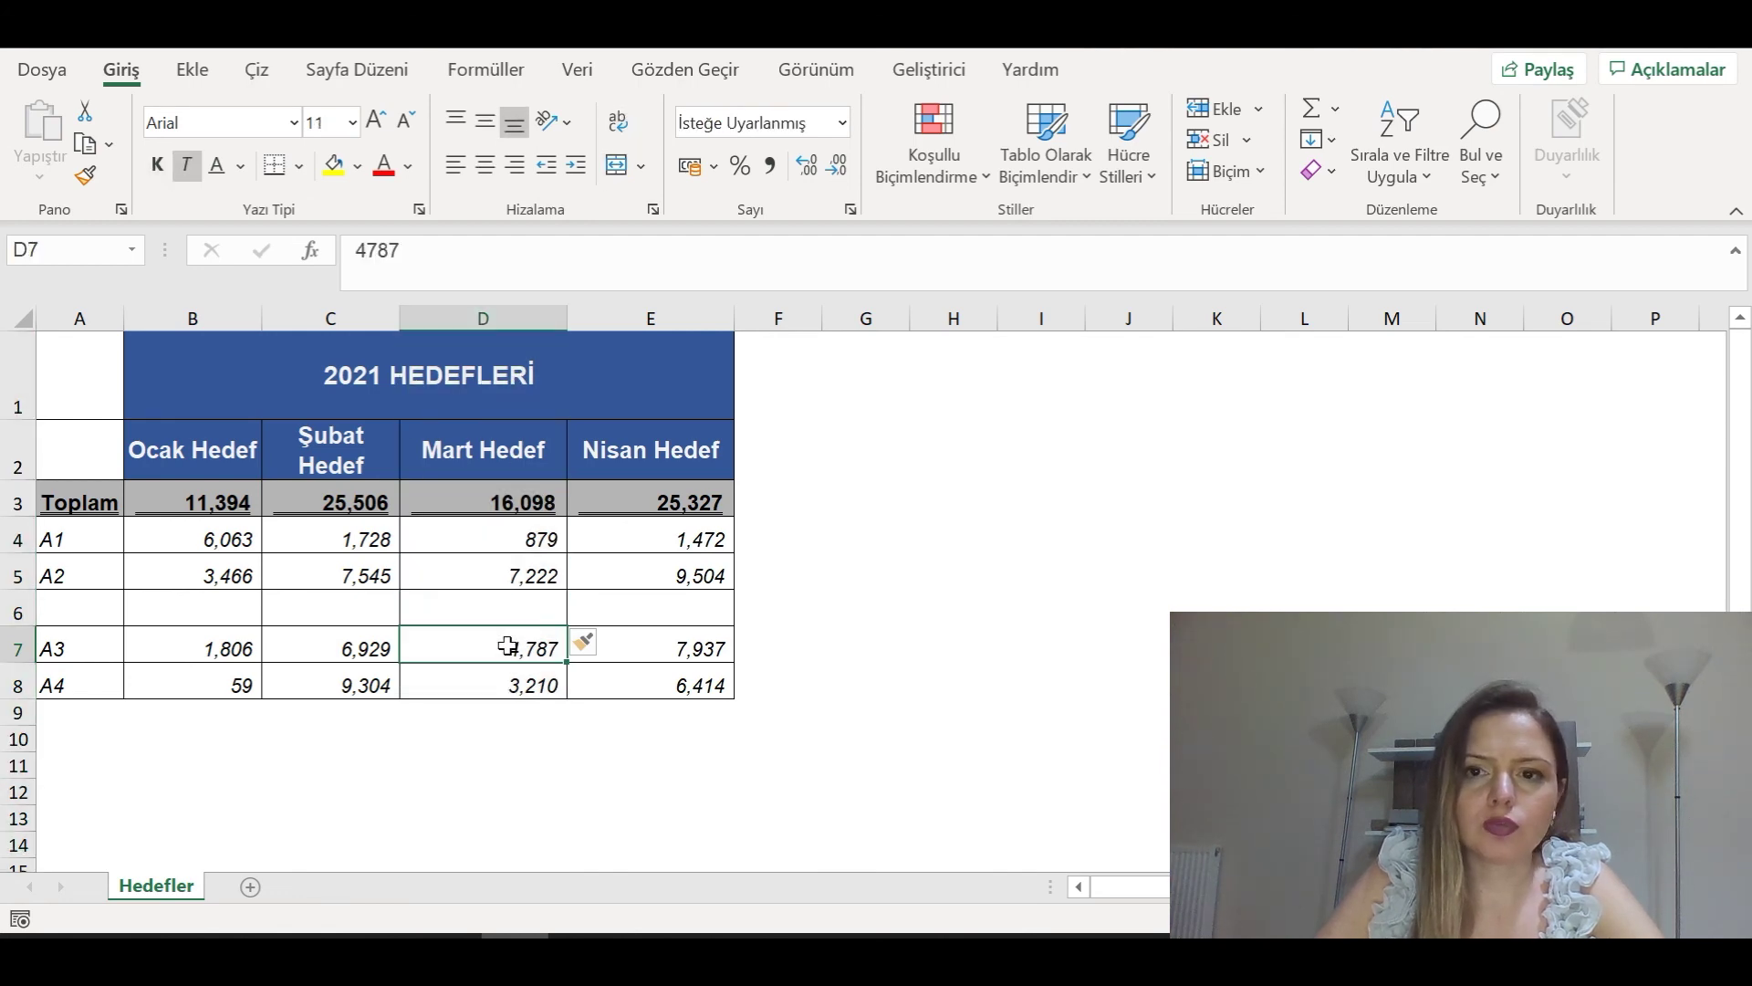
{"action": "left_click", "coordinate": [1260, 111]}
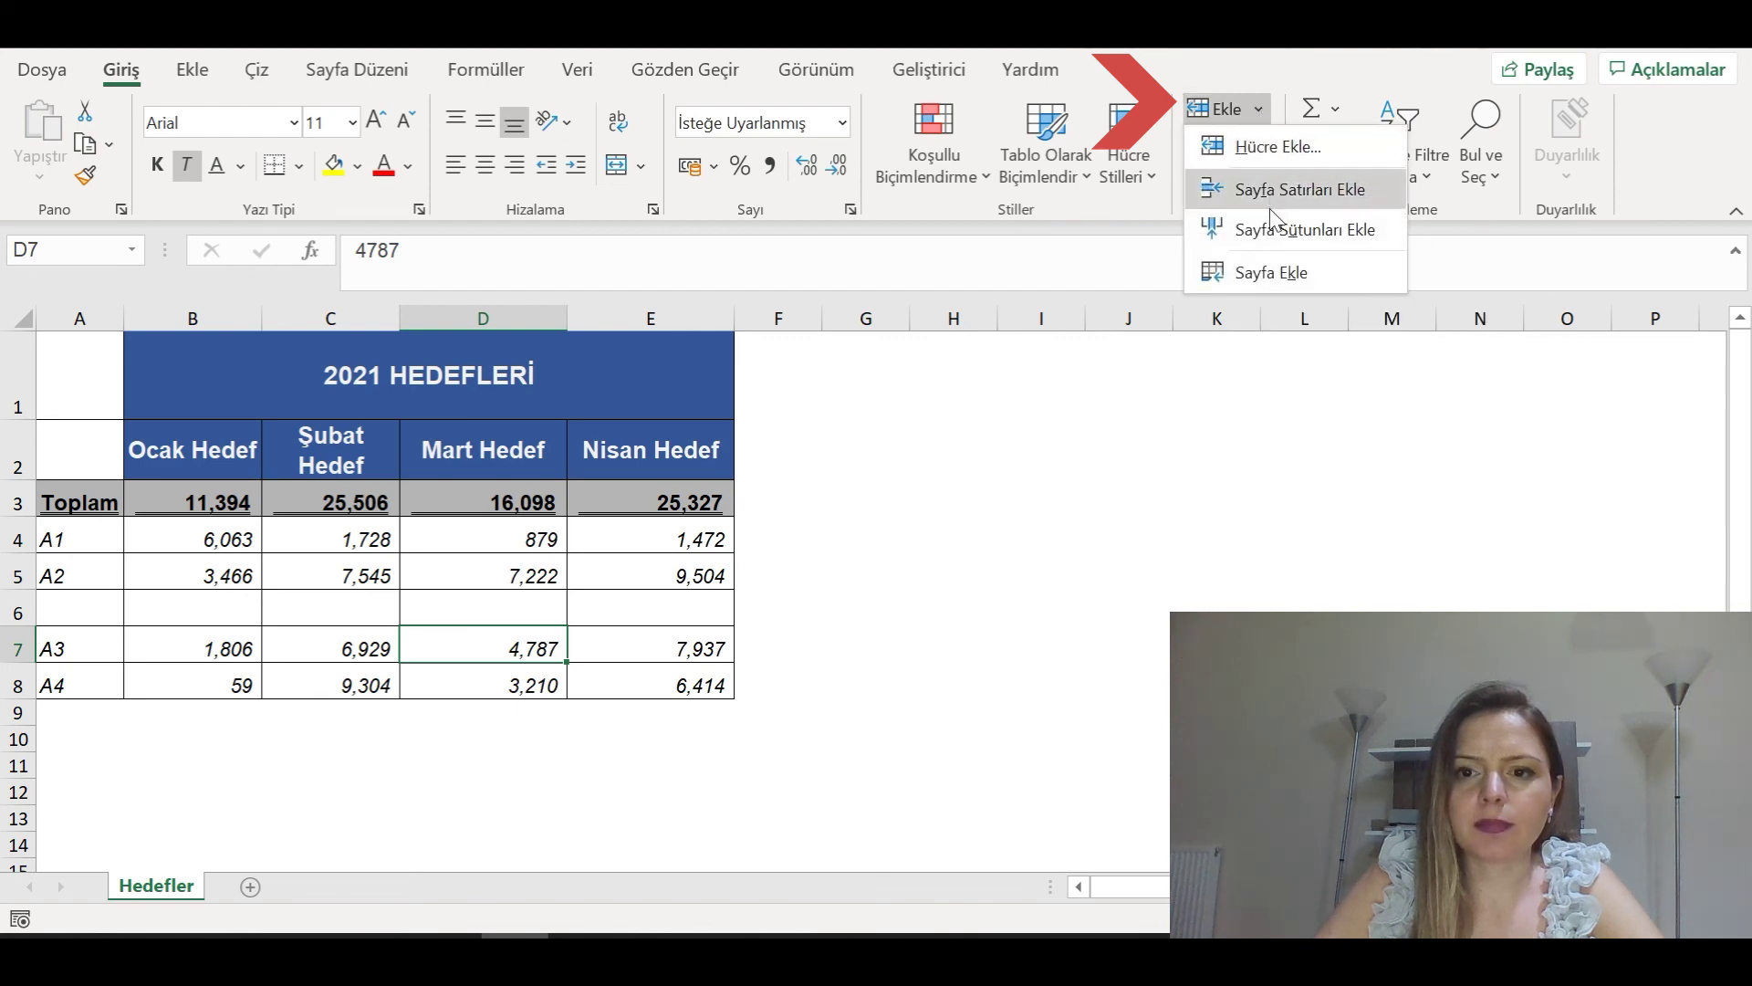
{"action": "left_click", "coordinate": [1310, 235]}
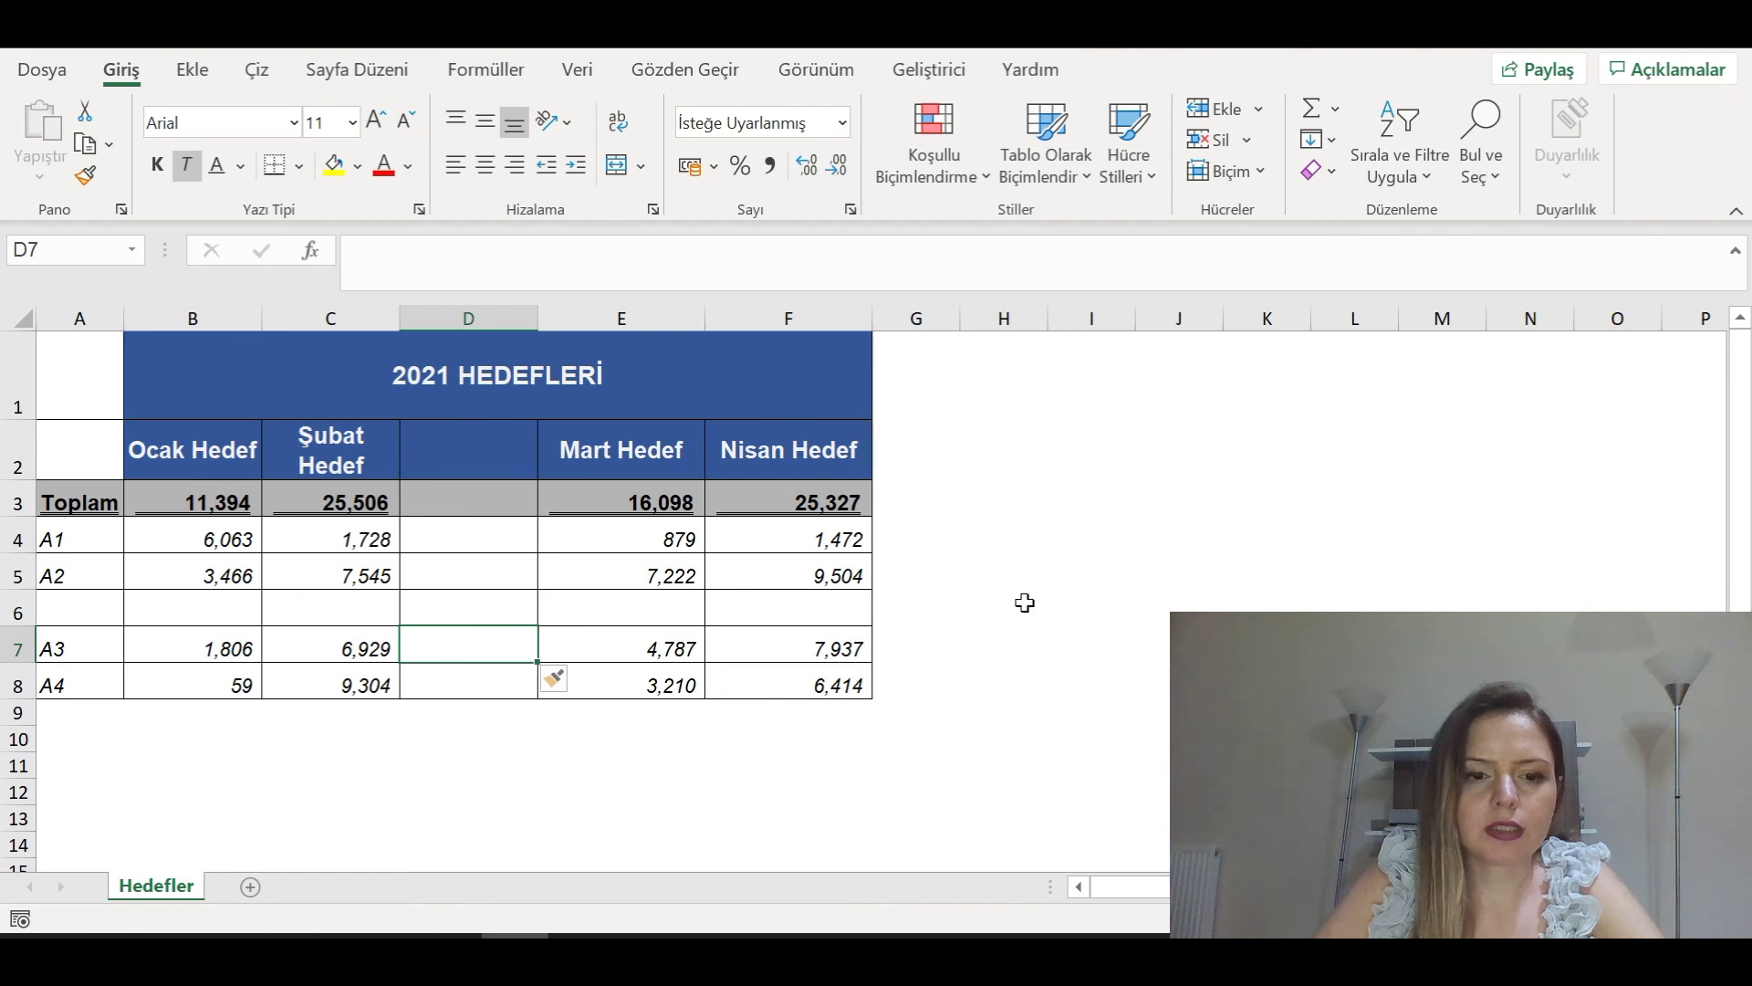
{"action": "left_click", "coordinate": [1248, 139]}
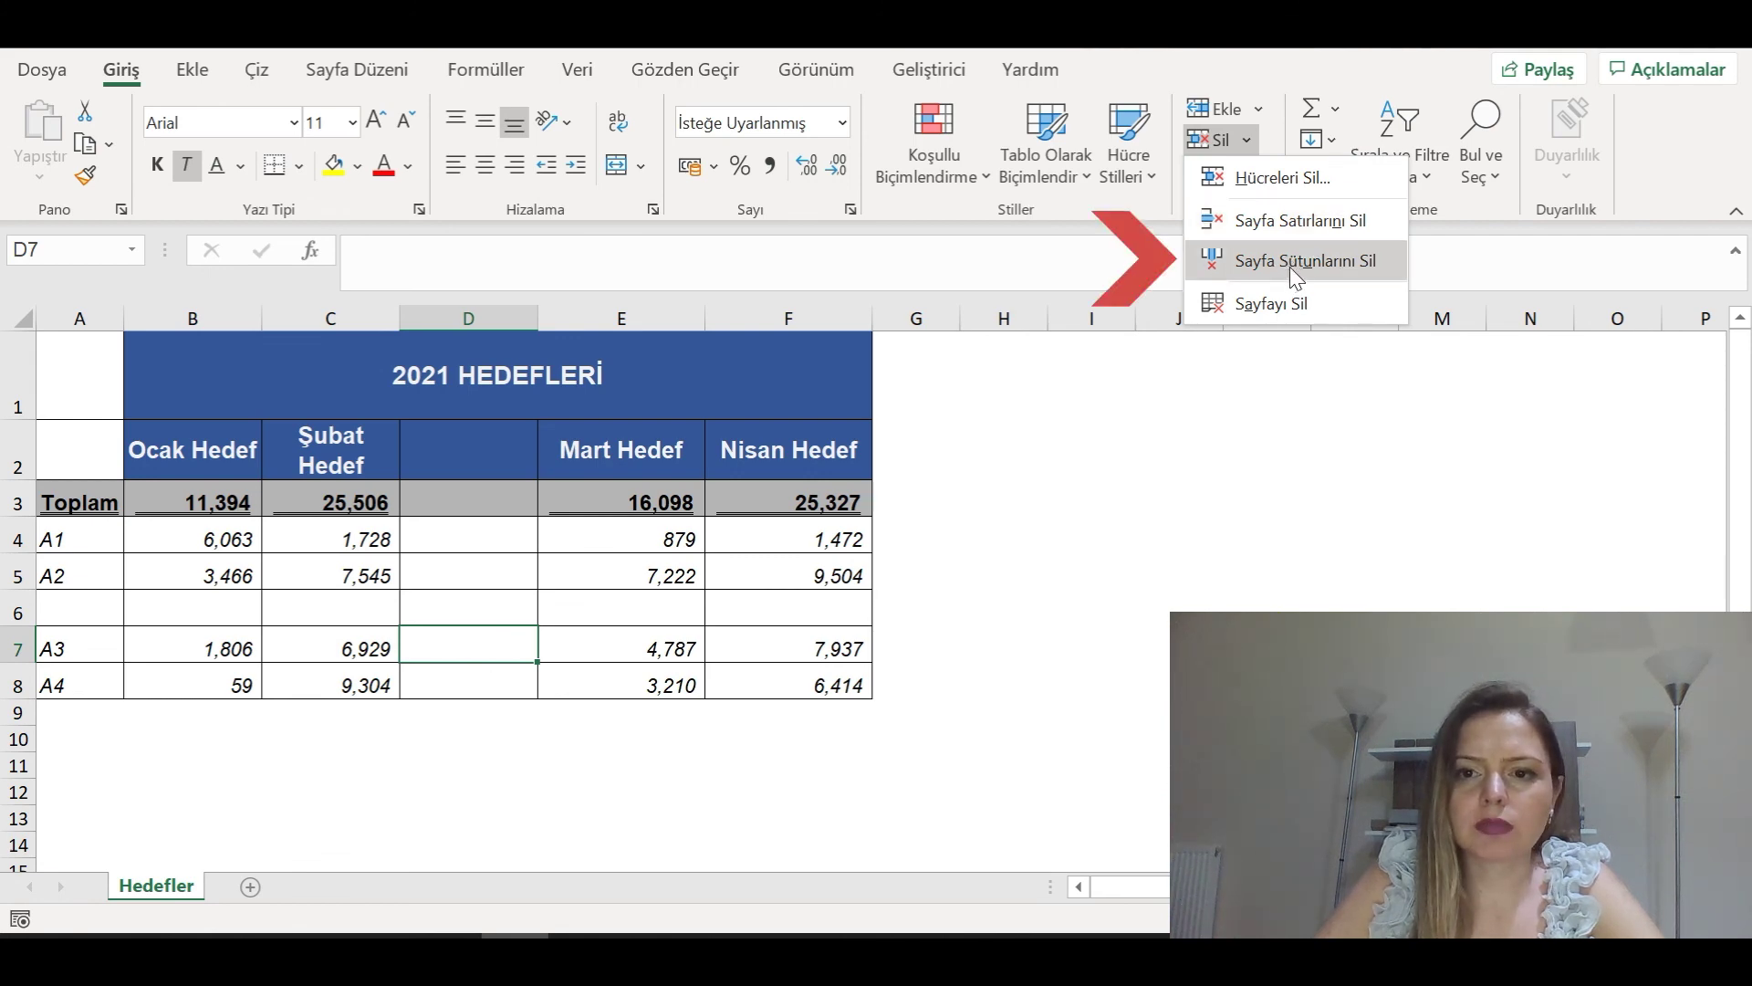
{"action": "left_click", "coordinate": [1296, 261]}
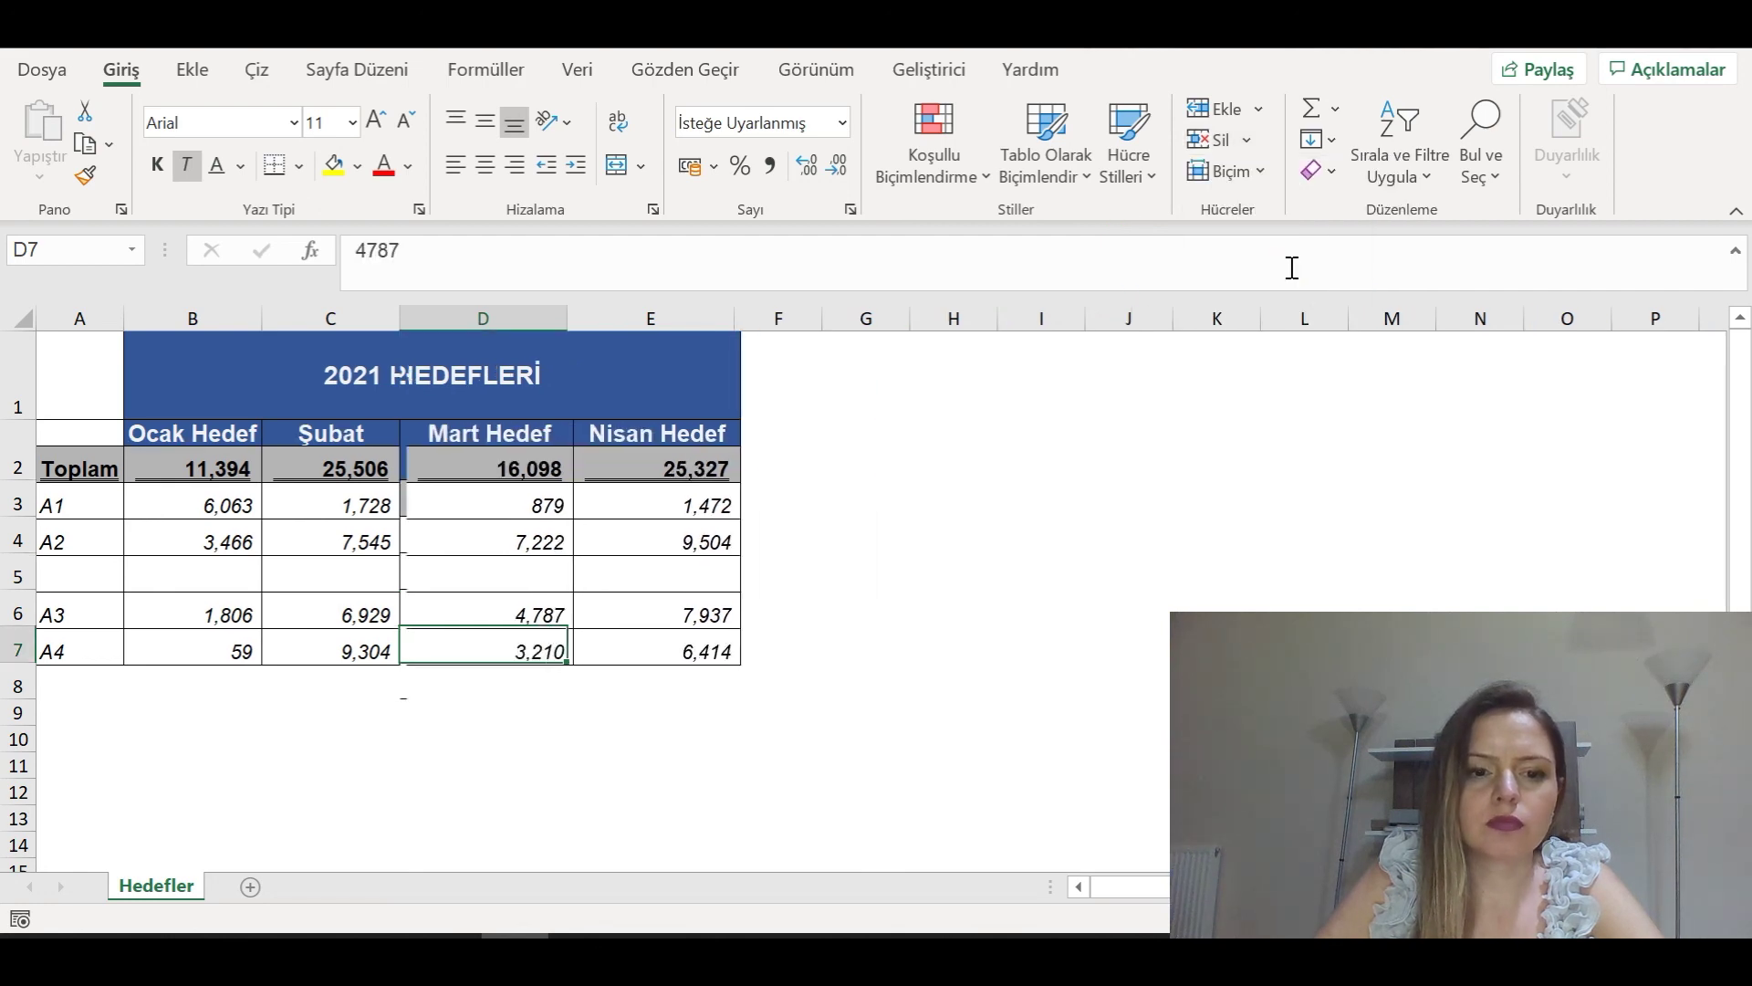
Delete the empty sheet row 6 so A3 and A4 return to rows 6–7.
{"action": "left_click", "coordinate": [512, 605]}
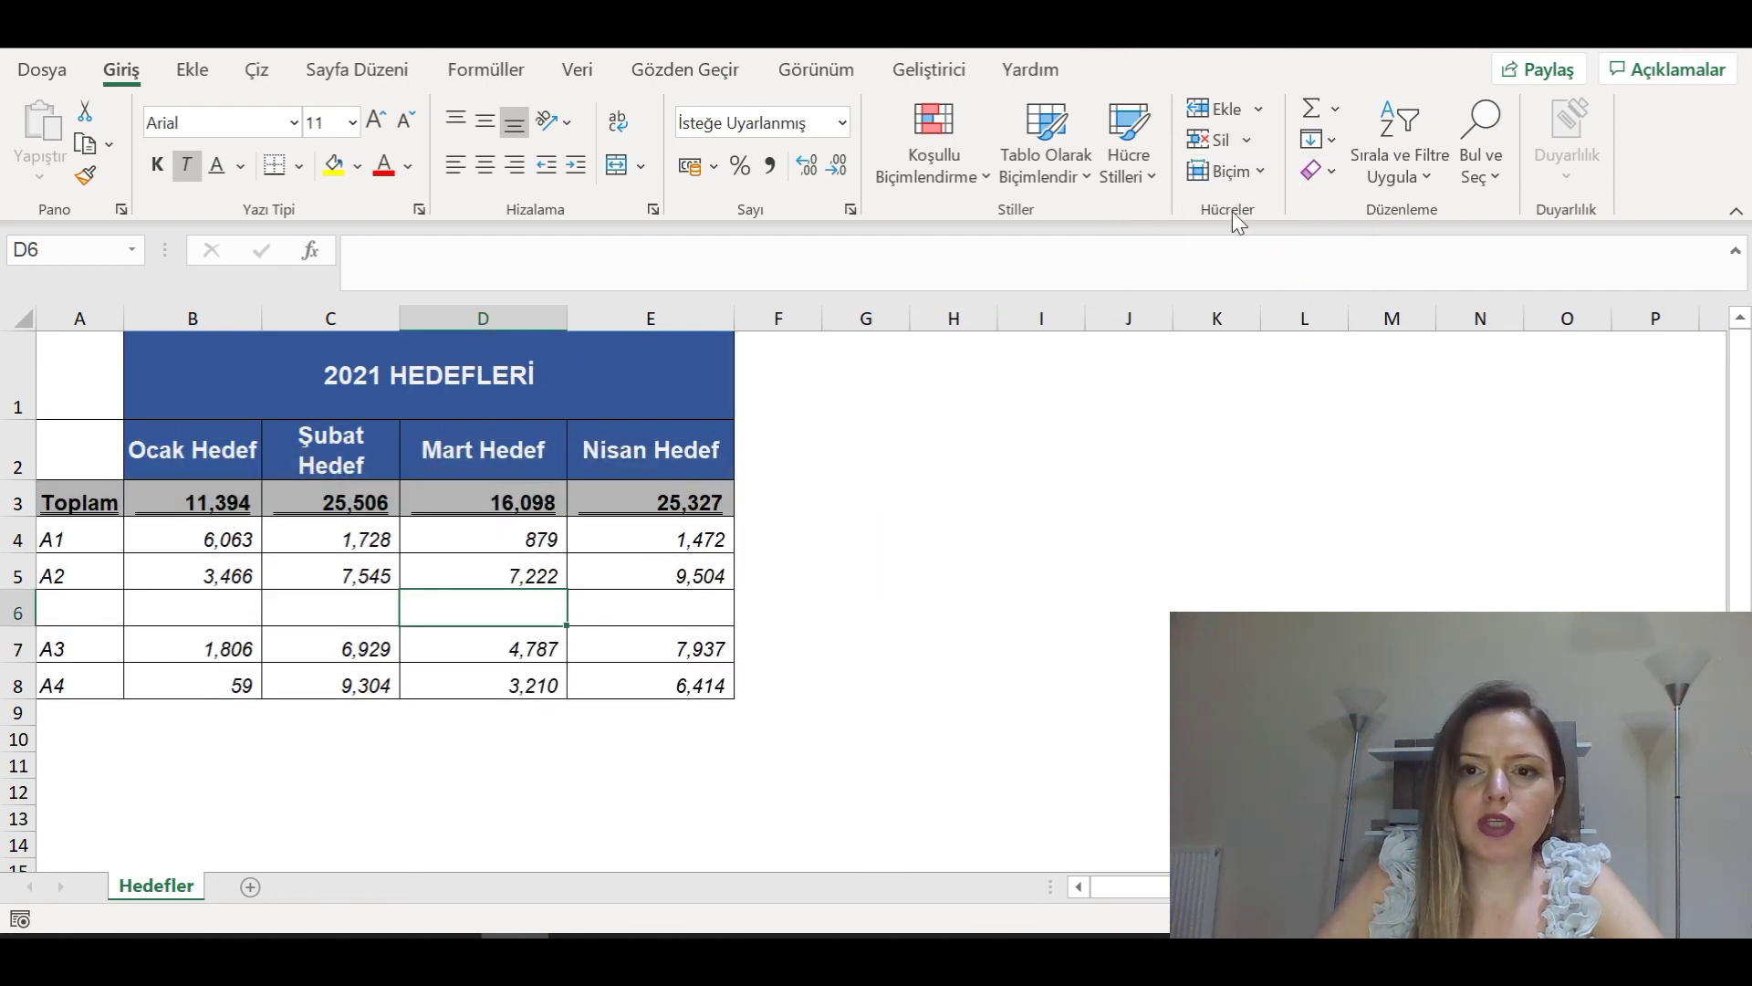
{"action": "left_click", "coordinate": [1243, 141]}
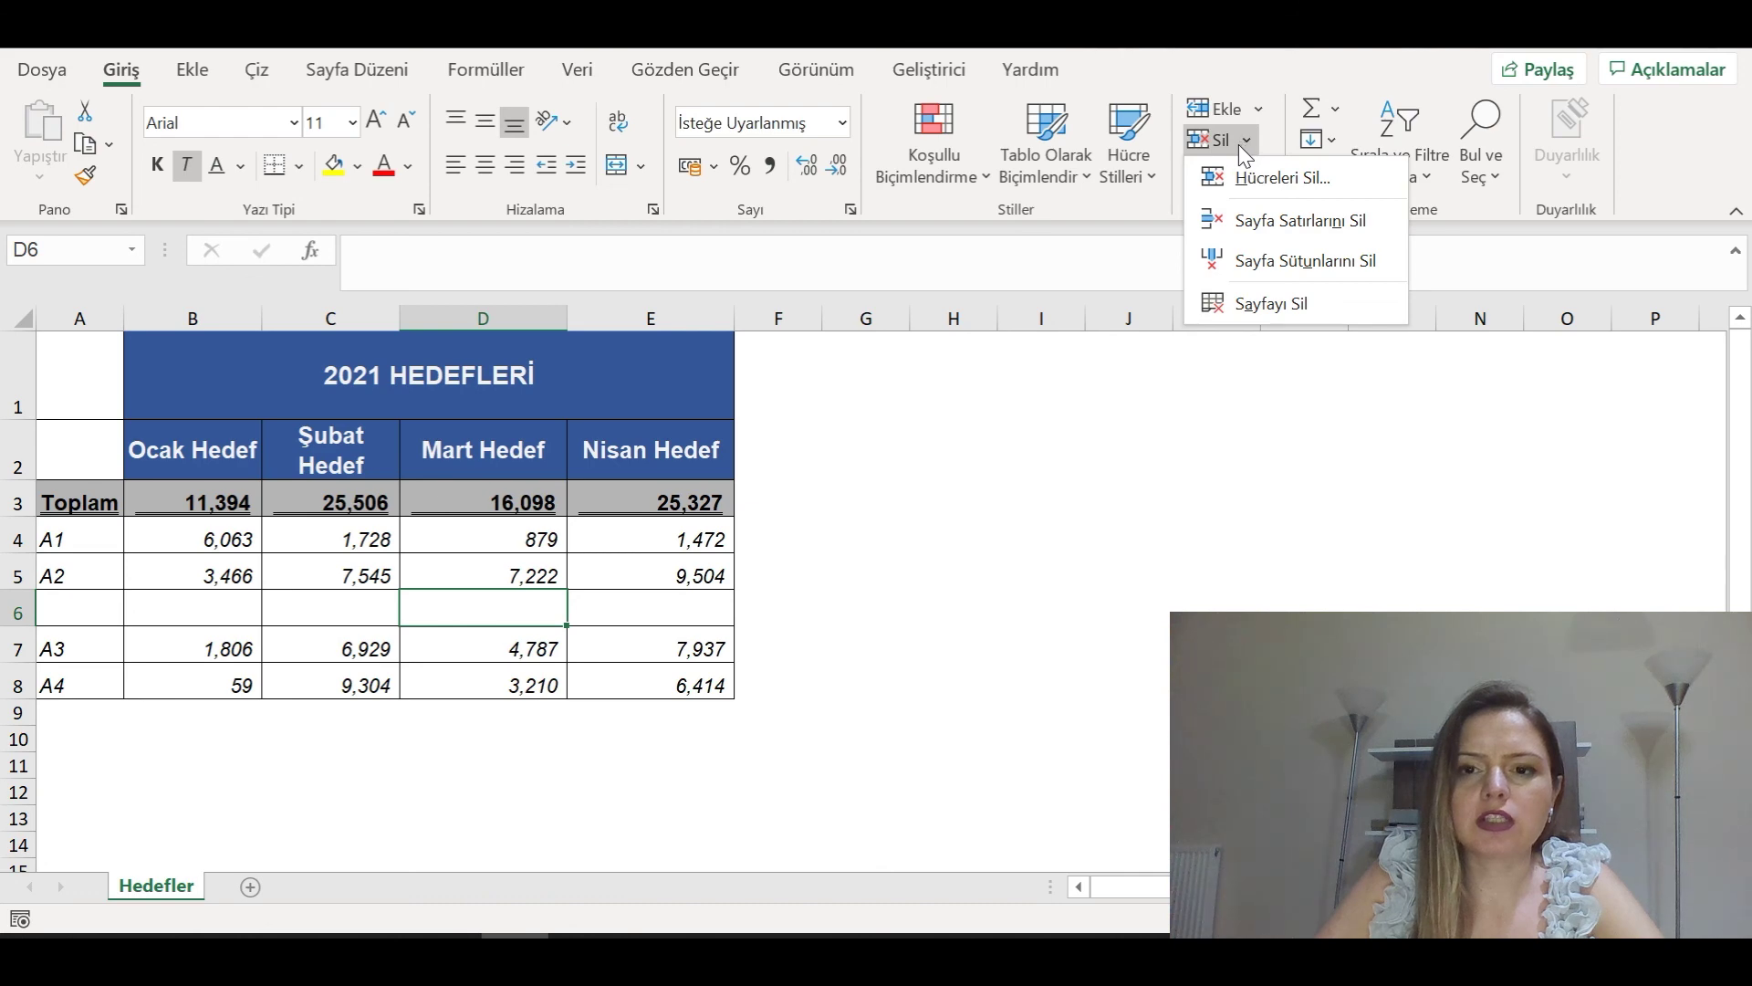
{"action": "left_click", "coordinate": [1268, 222]}
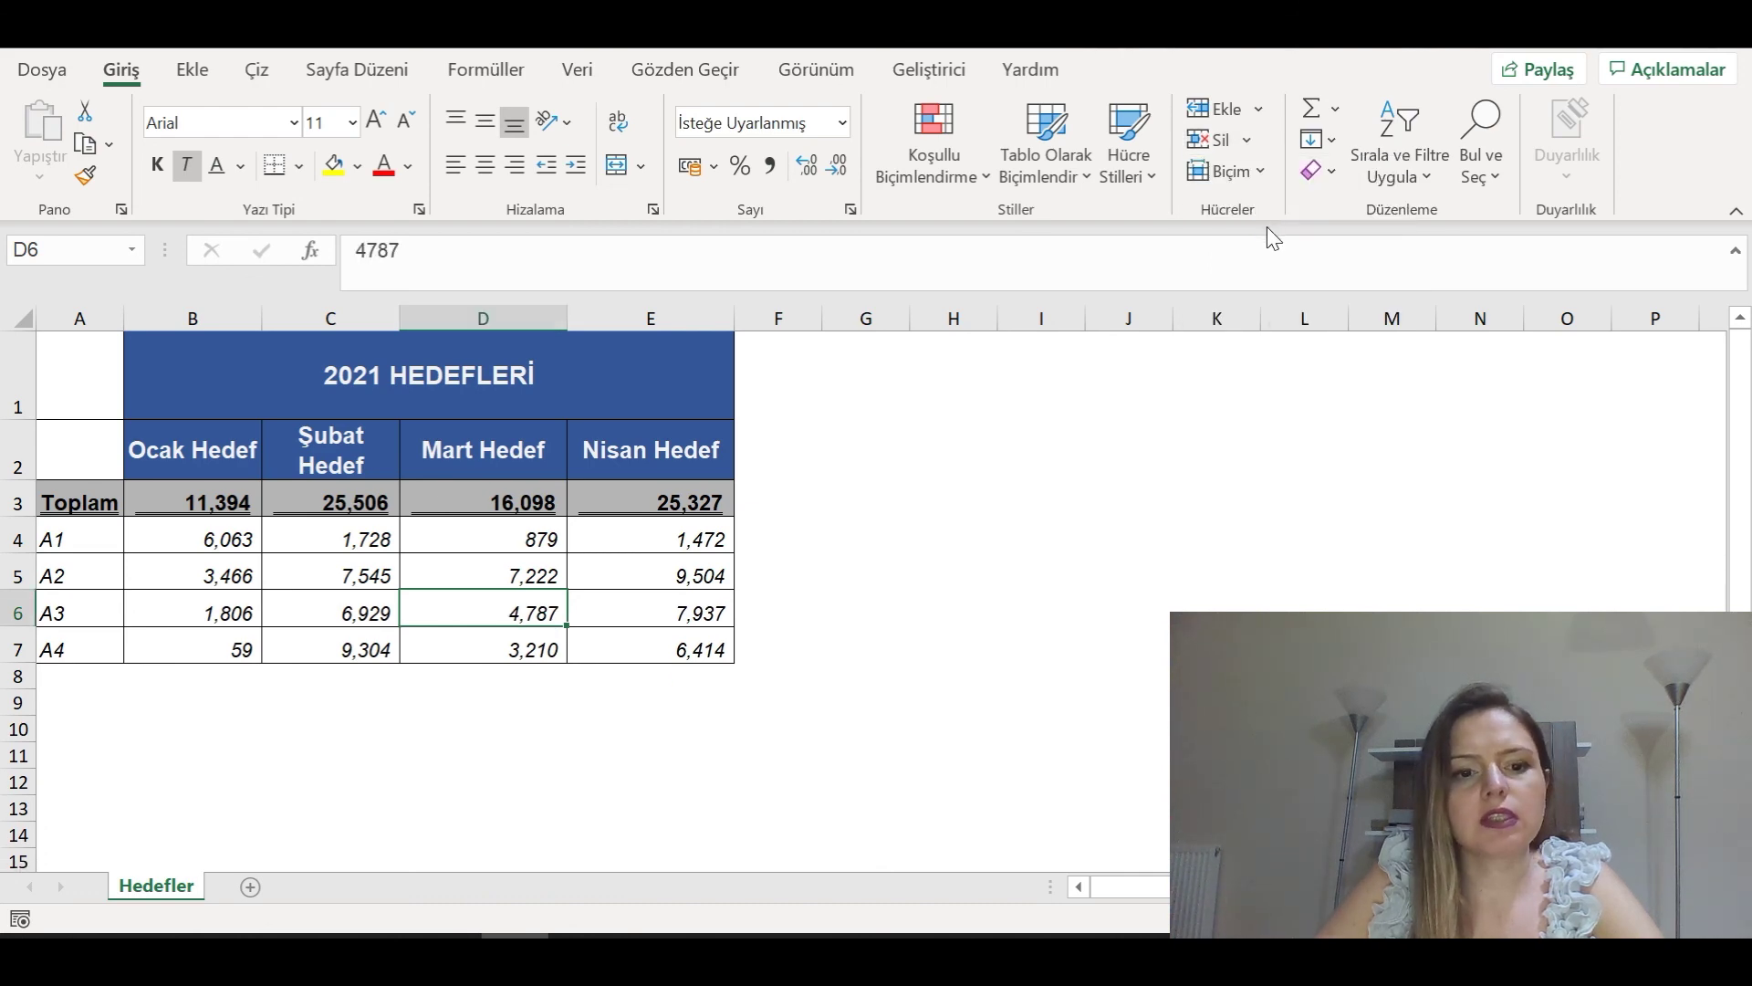
{"action": "left_click", "coordinate": [776, 576]}
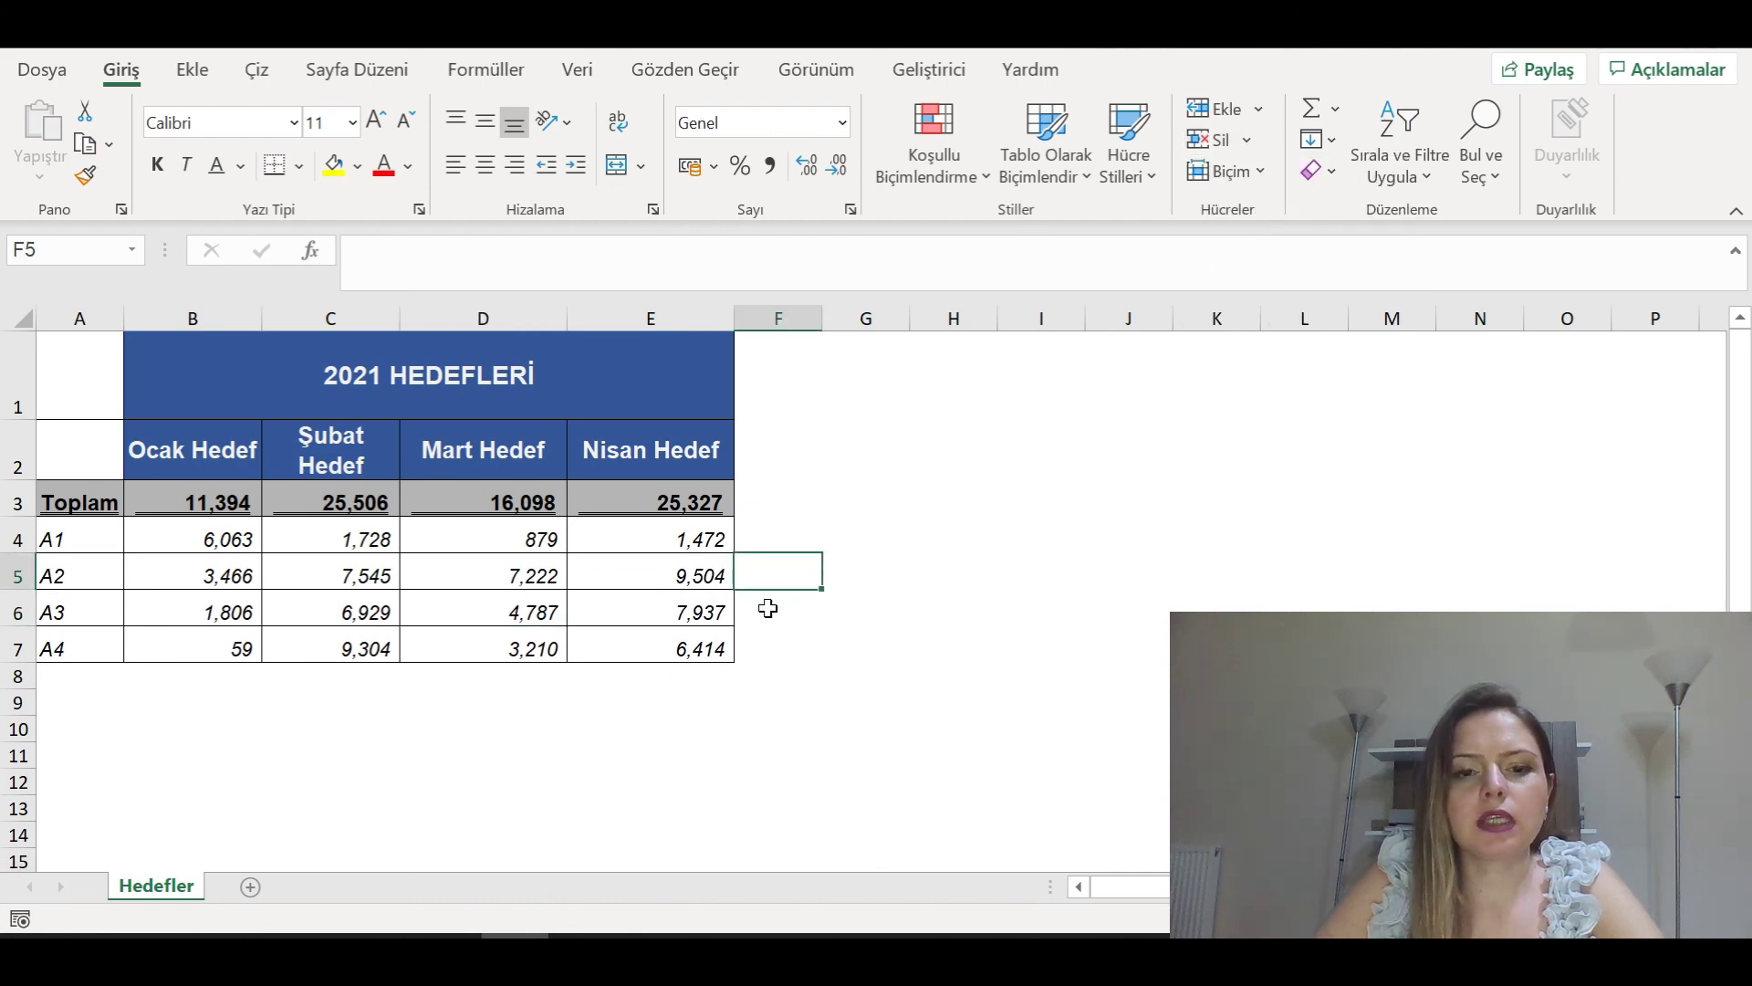
{"action": "left_click", "coordinate": [773, 610]}
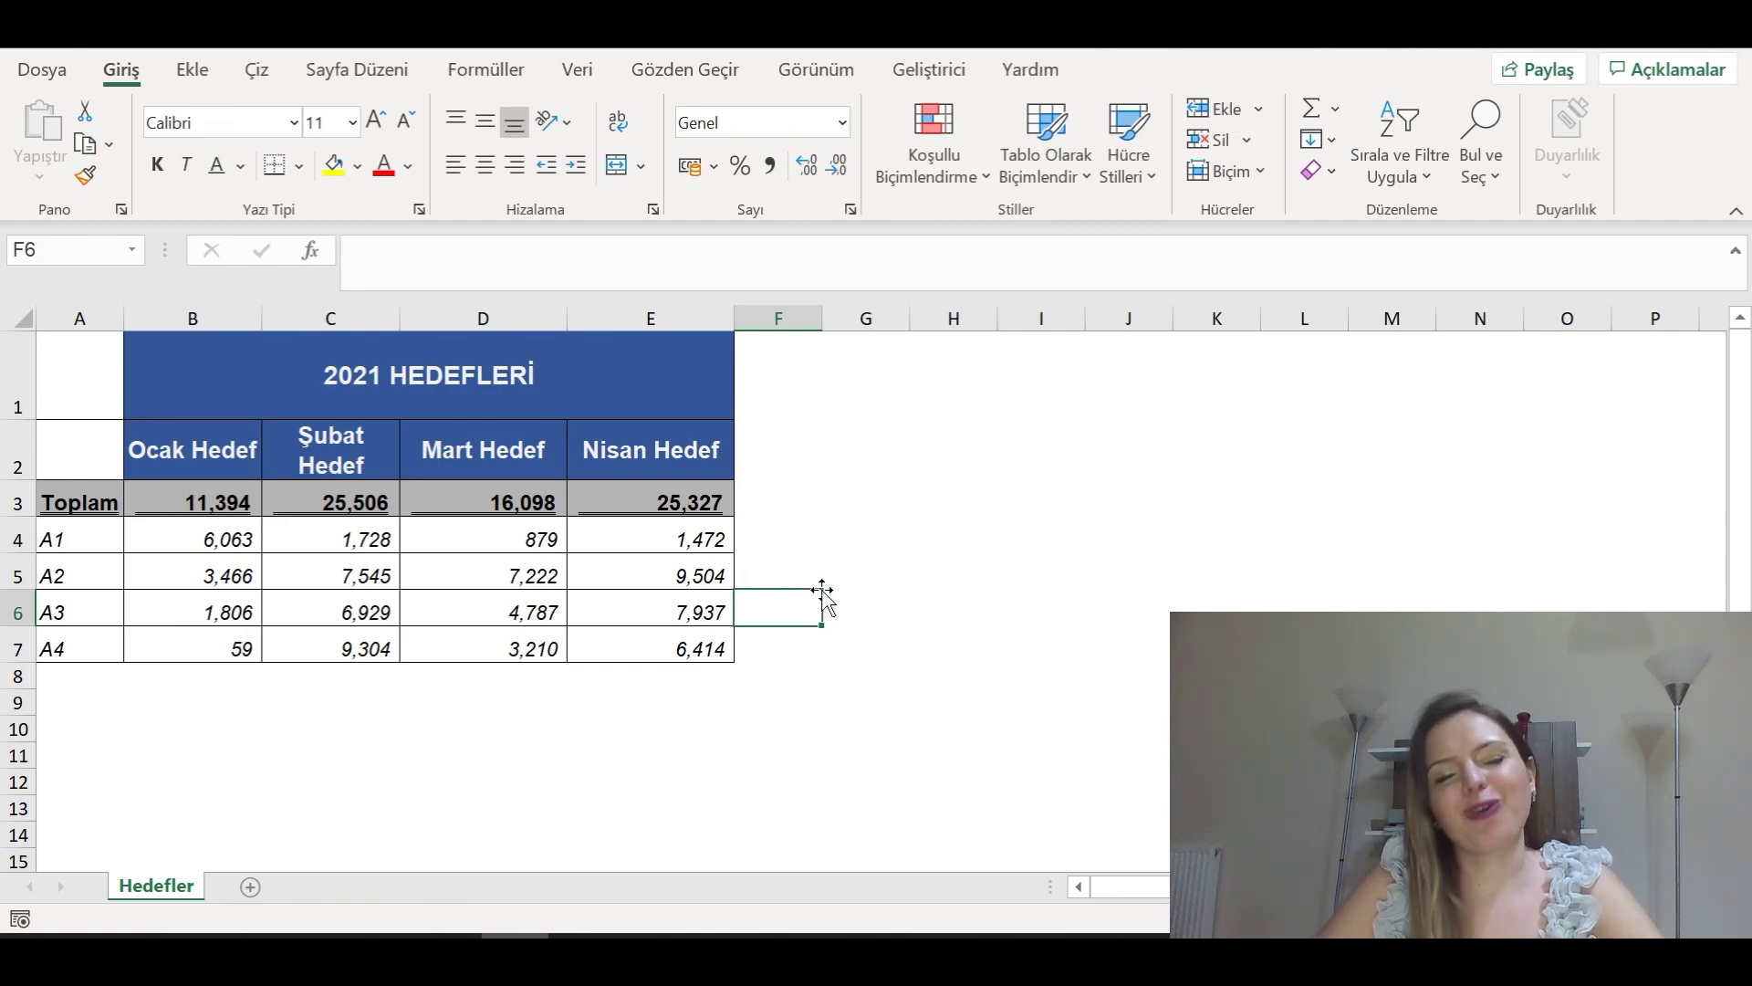